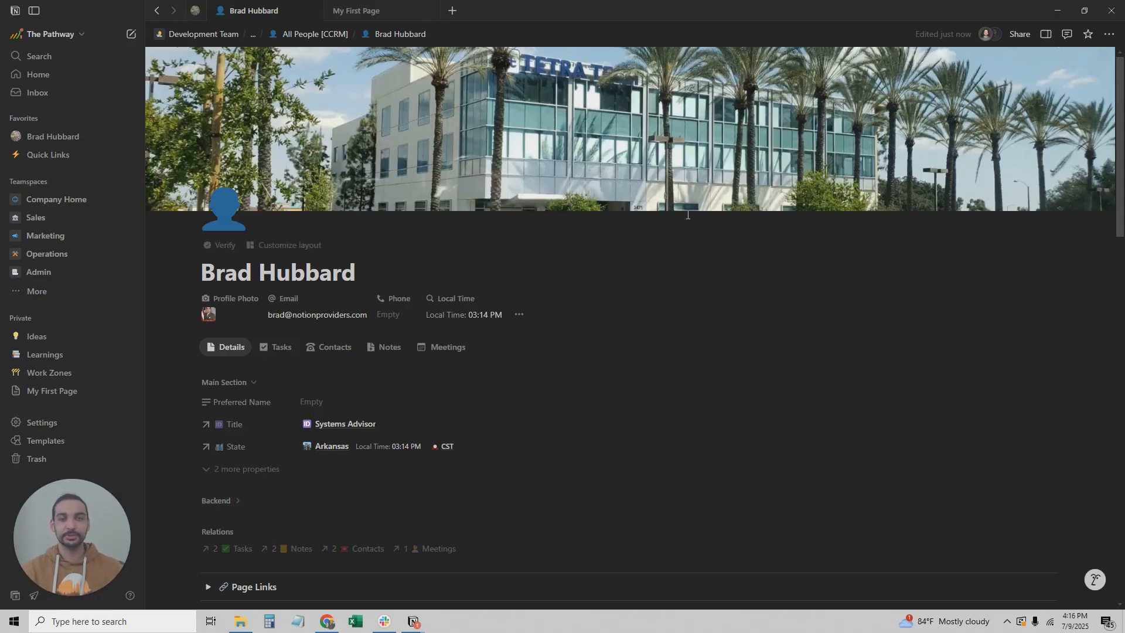
Rename the person page title to 'Jimmy John'.
scroll(688, 227, "down", 6)
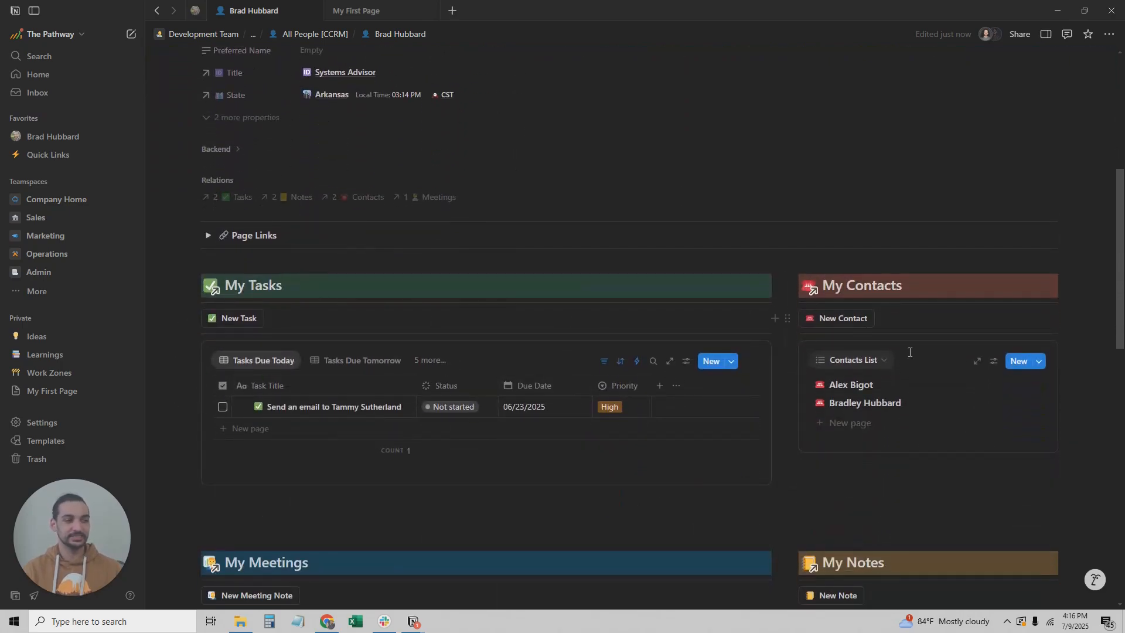
scroll(592, 382, "down", 5)
scroll(946, 390, "up", 11)
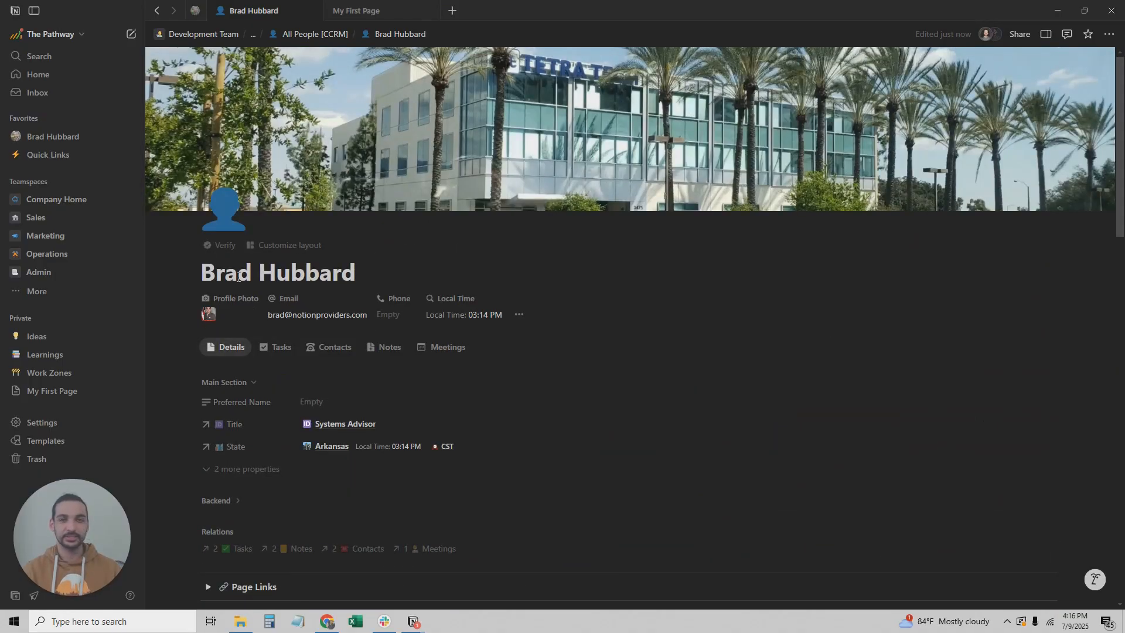
triple_click(361, 262)
type("J")
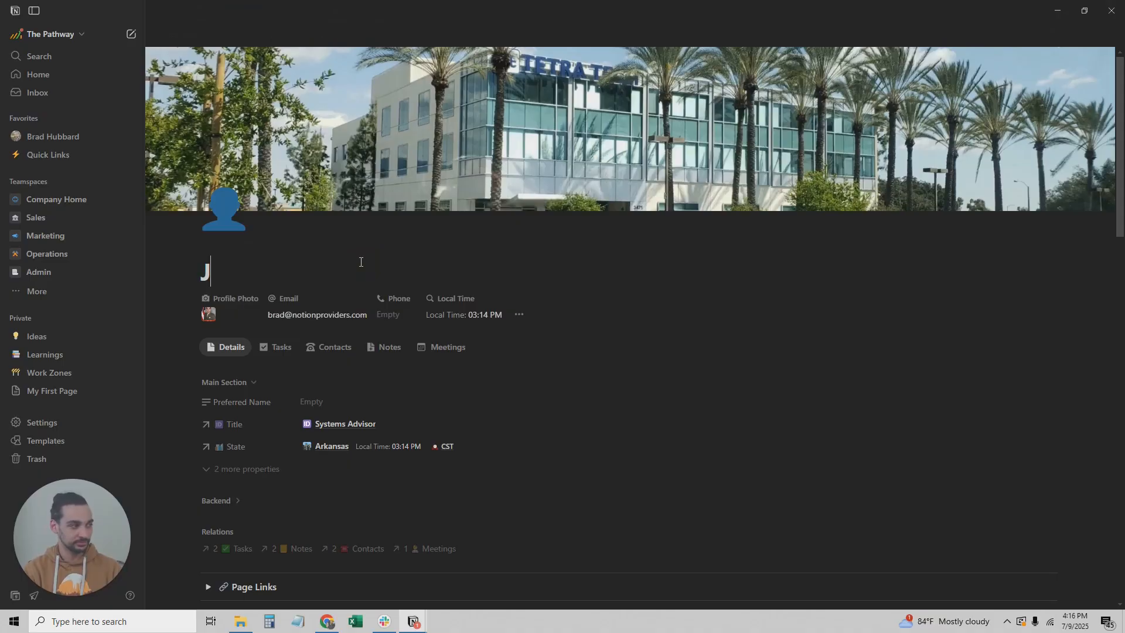
key("BackSpace")
type("Jimmy John")
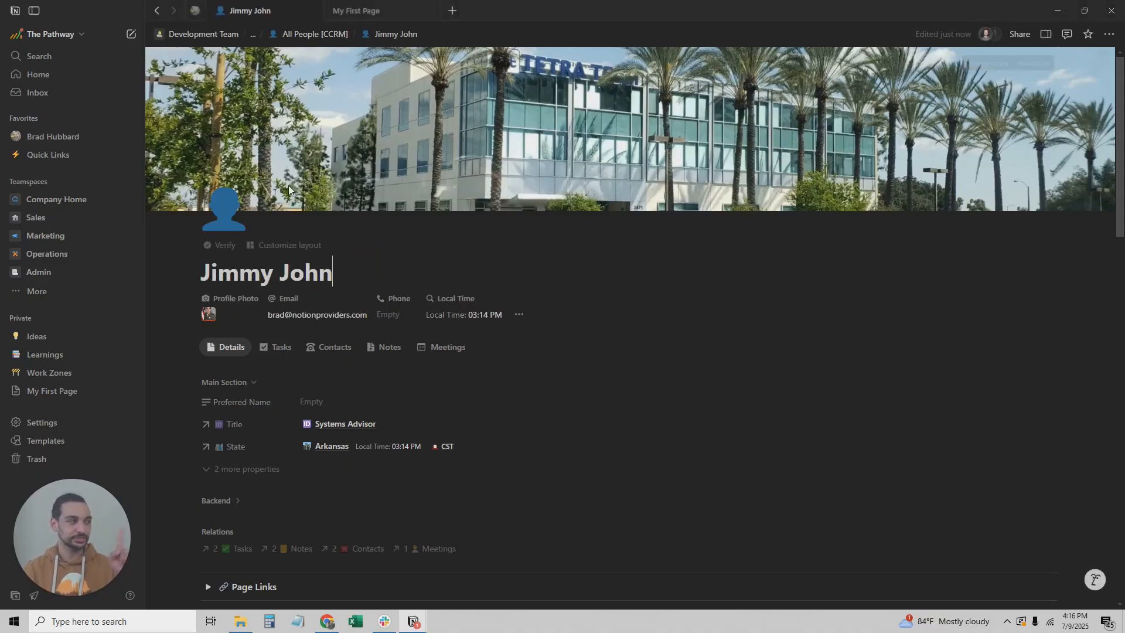
Return to the Compact CRM dashboard via the breadcrumb to see the renamed card.
left_click(255, 35)
left_click(310, 102)
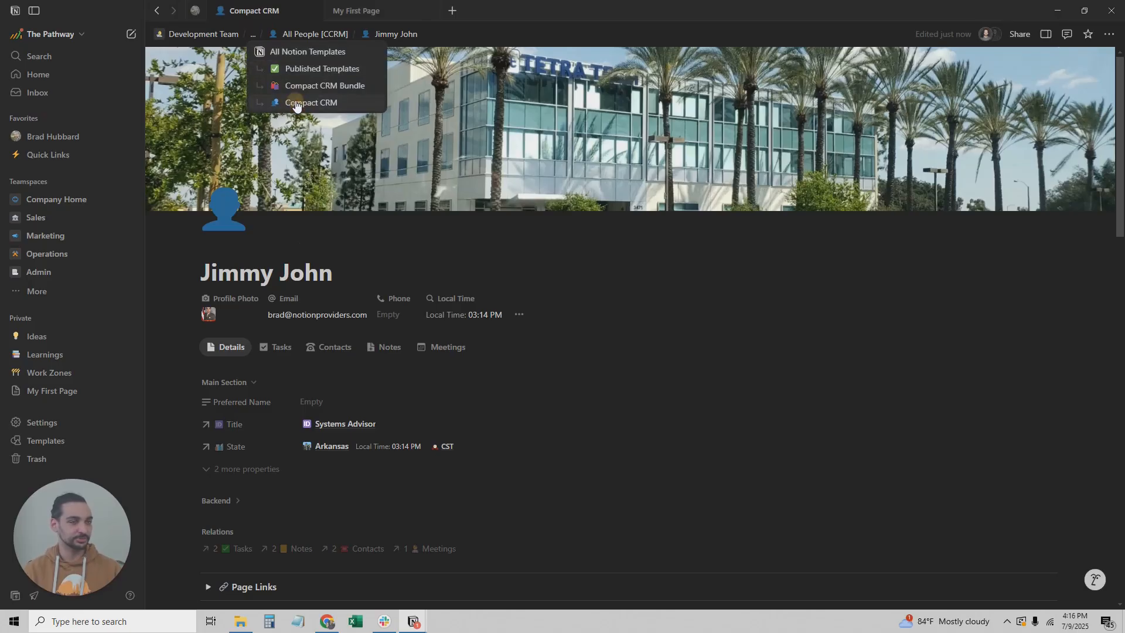
scroll(398, 322, "down", 1)
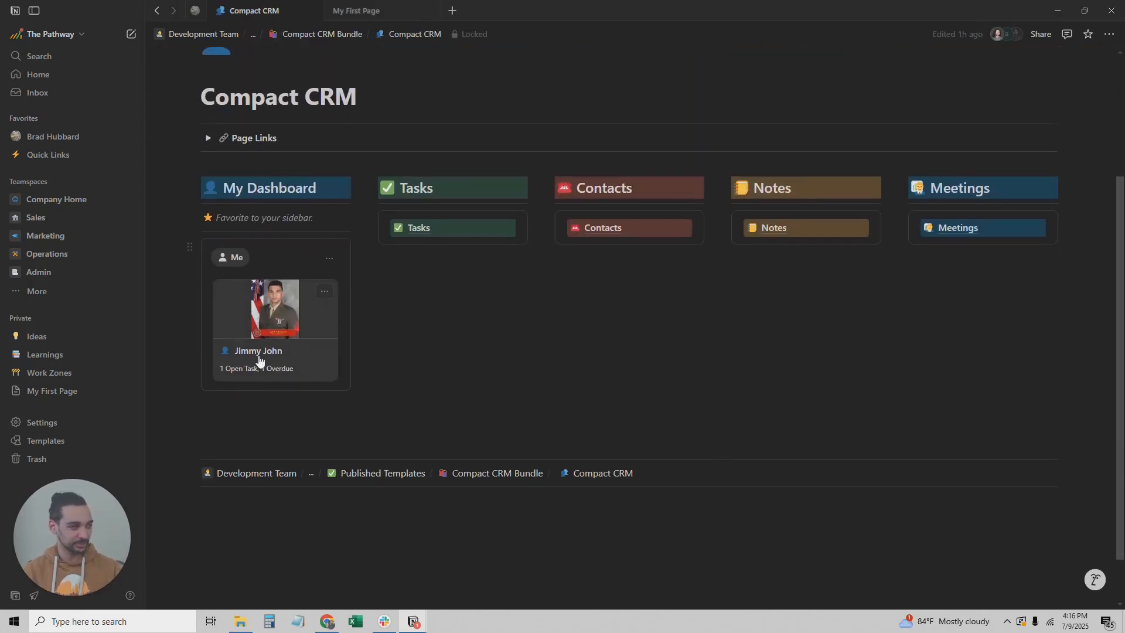
Upload the sunglasses photo to Jimmy John's Profile Photo property.
left_click(271, 320)
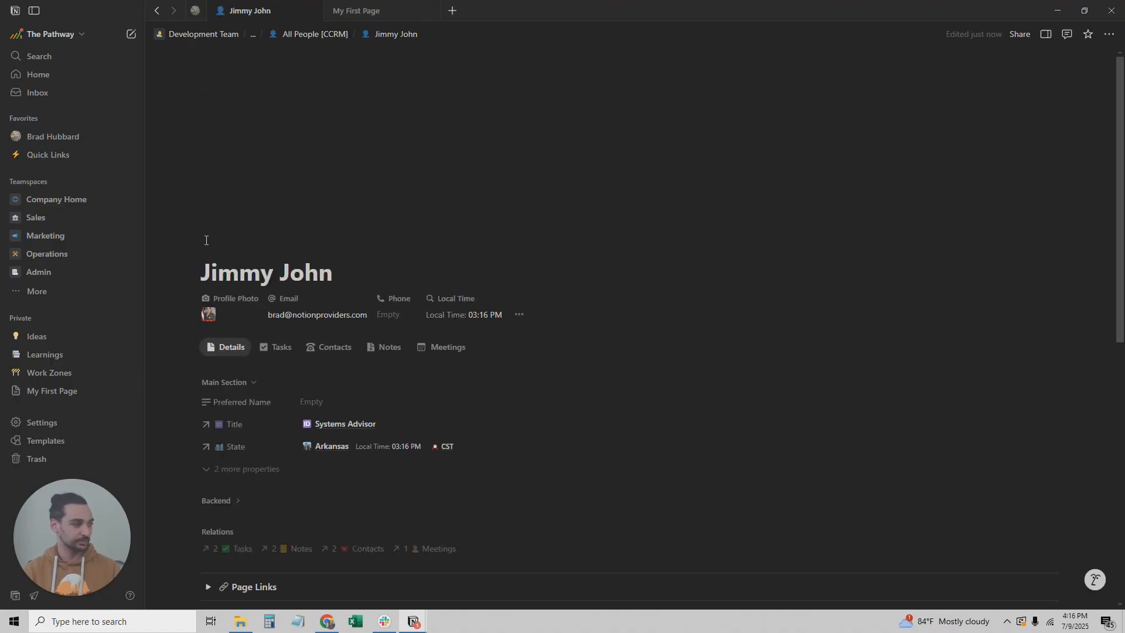
left_click(217, 315)
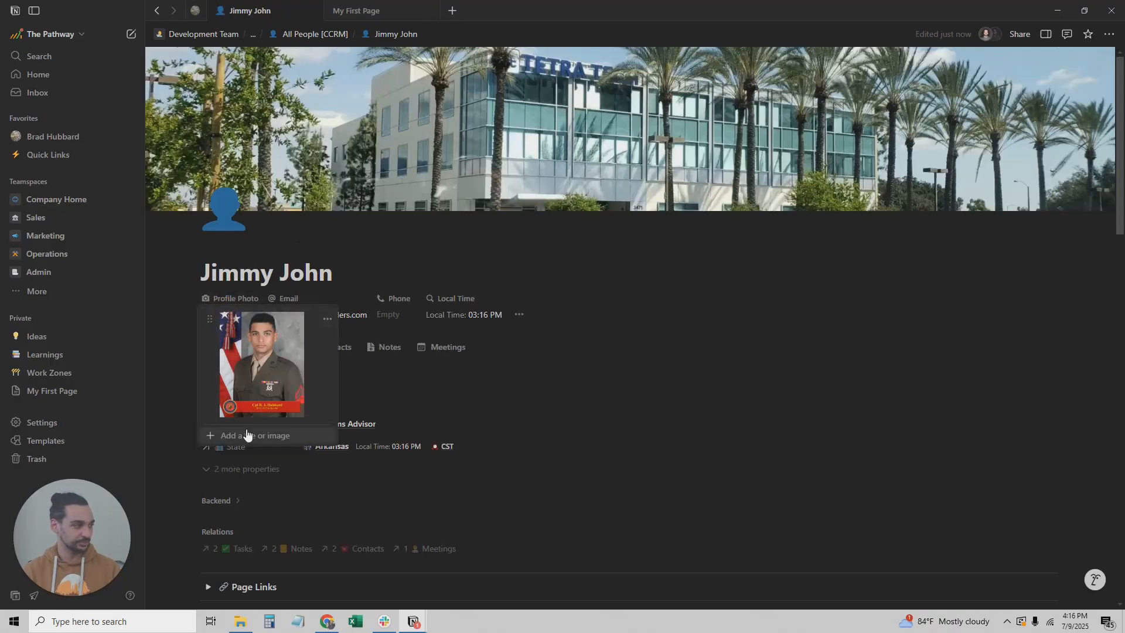
left_click(237, 436)
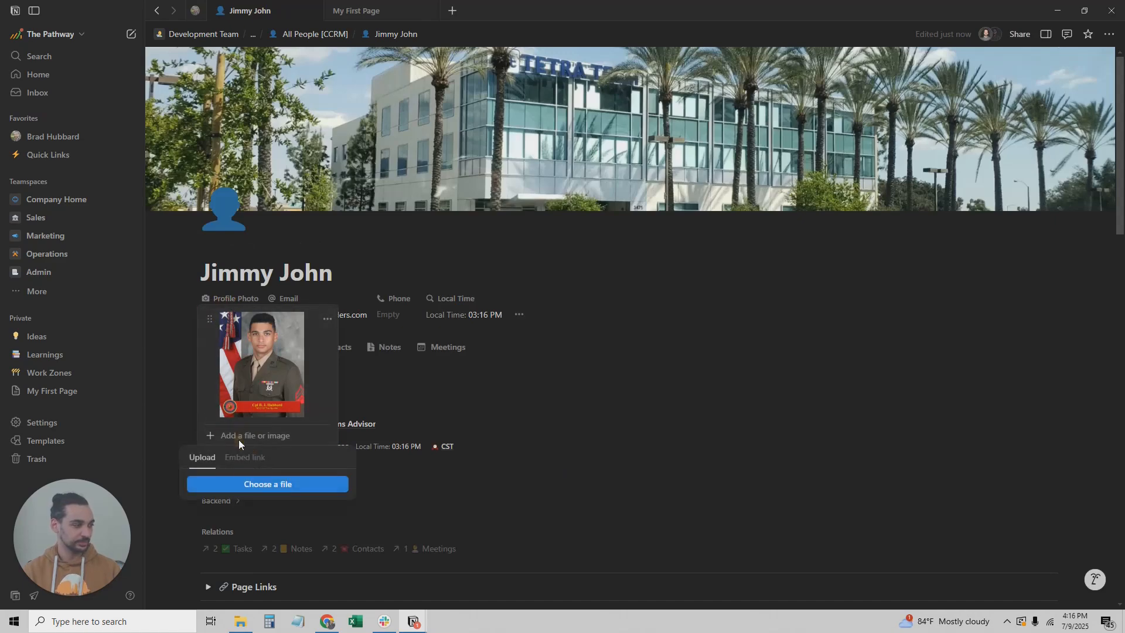
left_click(230, 491)
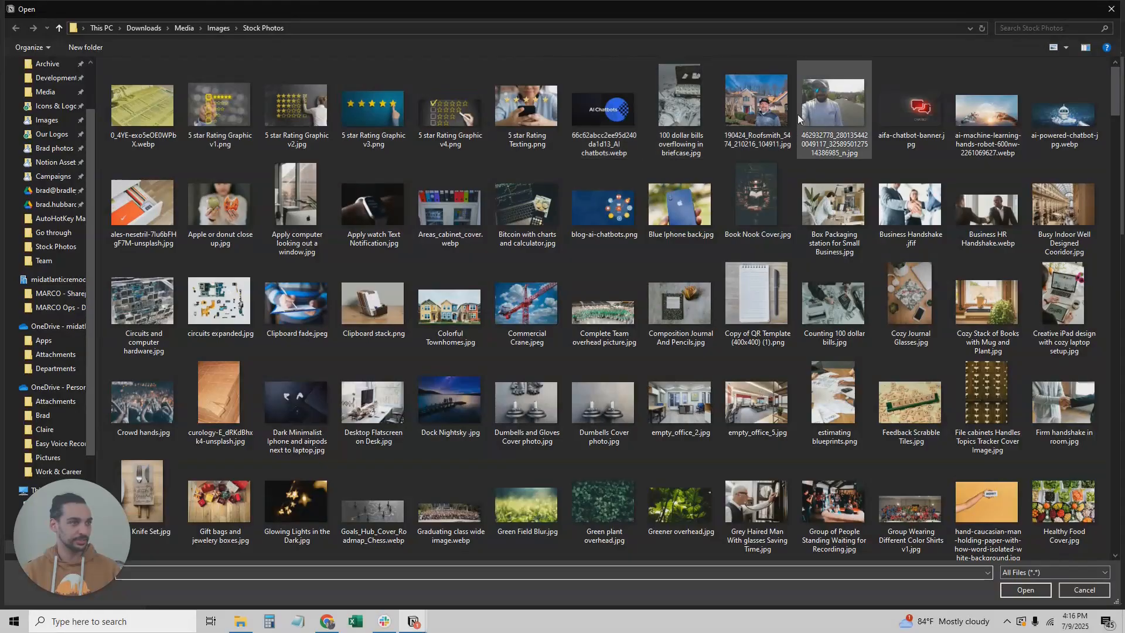
double_click(825, 114)
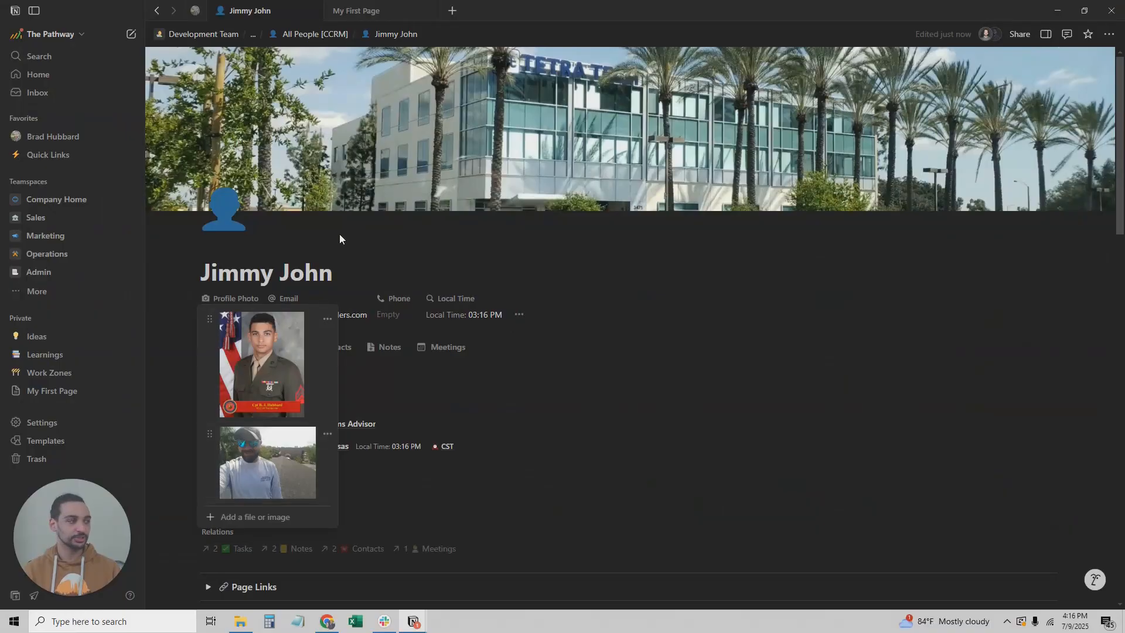
left_click(325, 232)
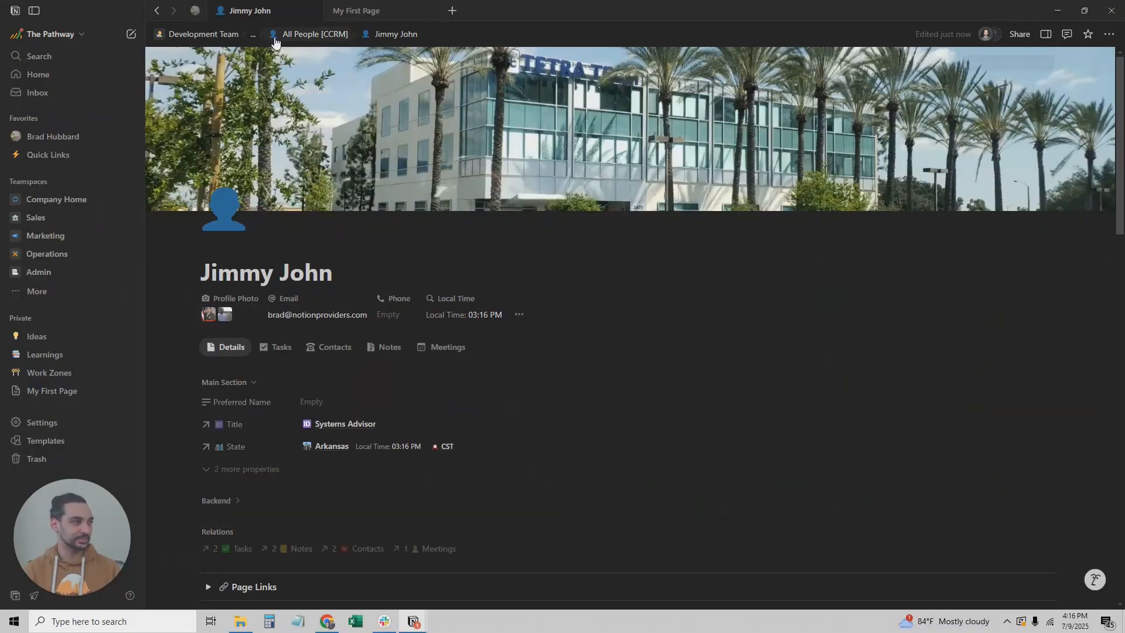
Reopen Jimmy John from Compact CRM and drag the sunglasses photo into first place.
left_click(254, 35)
left_click(305, 100)
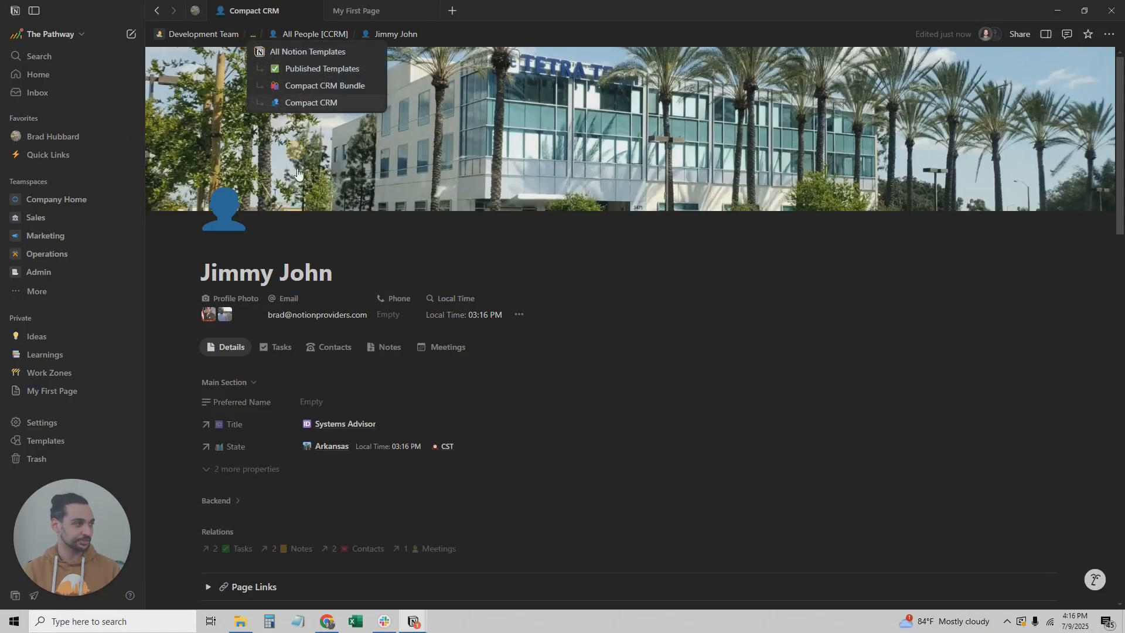
scroll(343, 205, "down", 2)
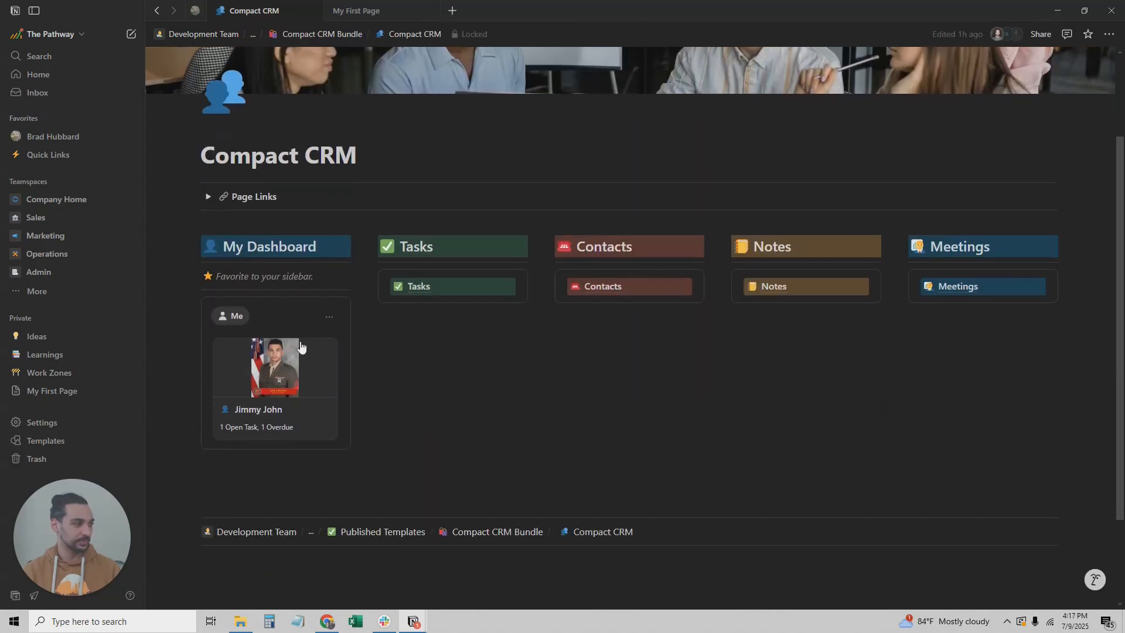
left_click(274, 390)
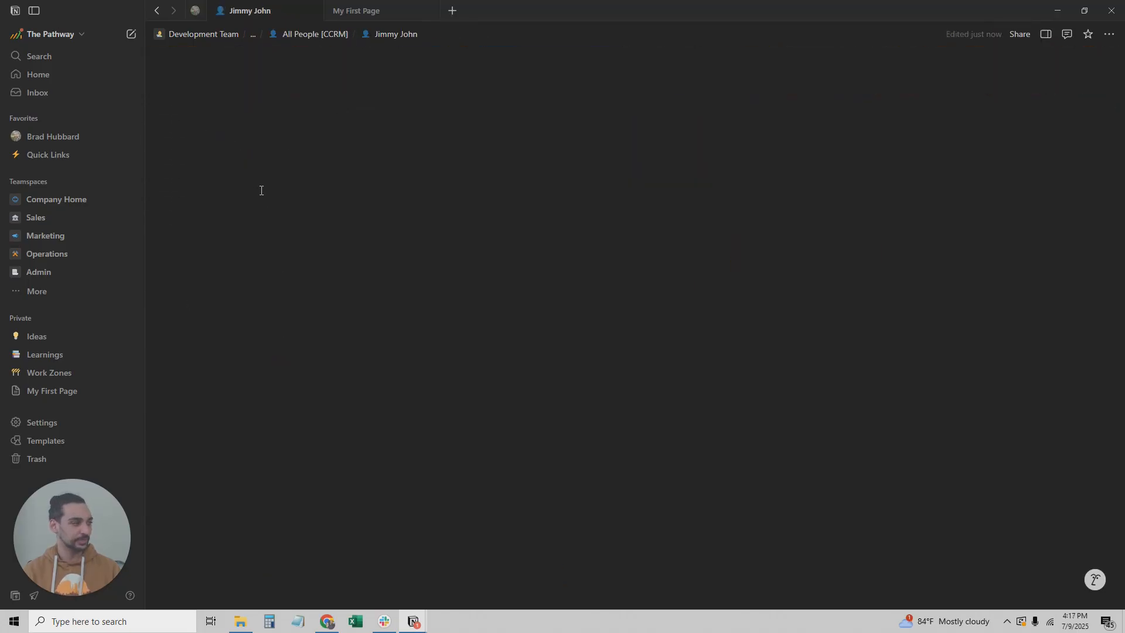
left_click(238, 326)
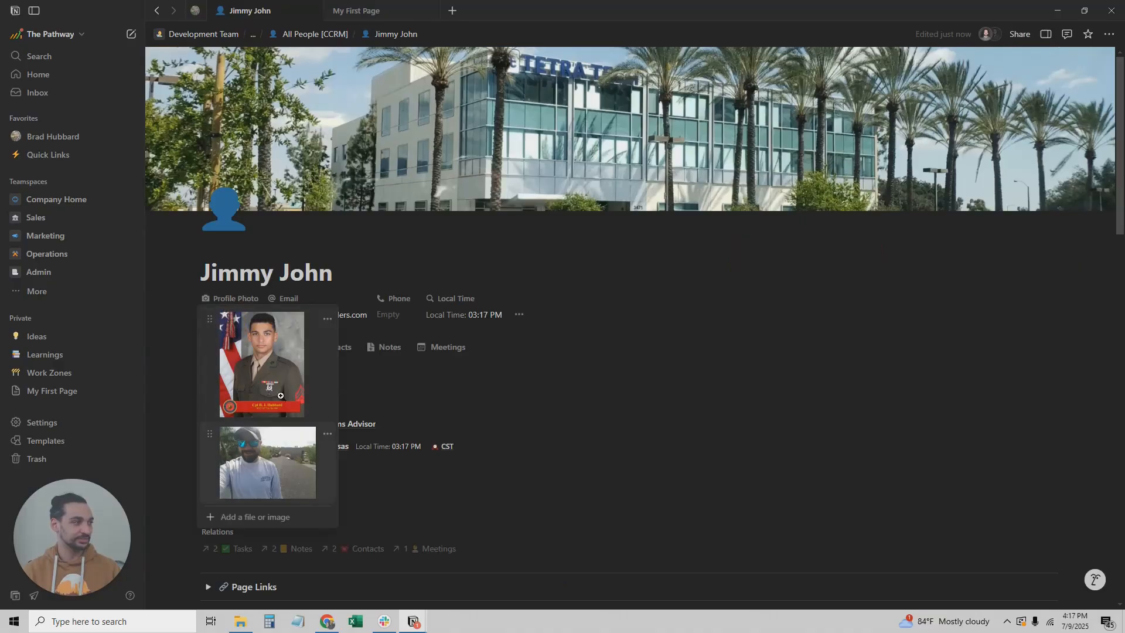
left_click_drag(209, 434, 221, 326)
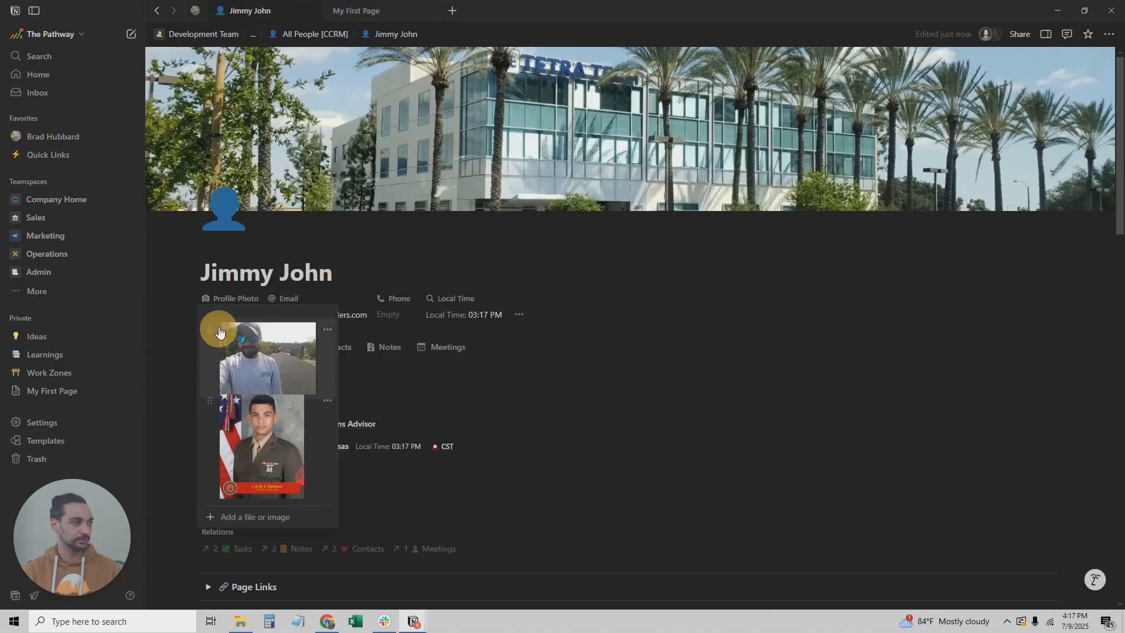
left_click(241, 243)
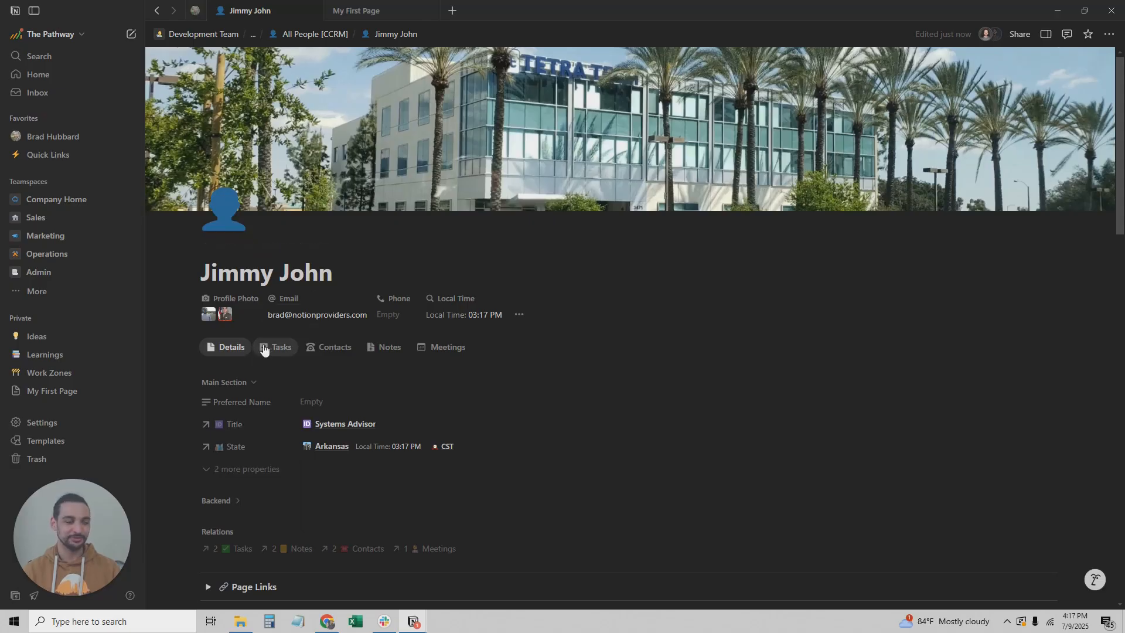
Reopen the profile photo gallery to verify the new photo order.
left_click(232, 315)
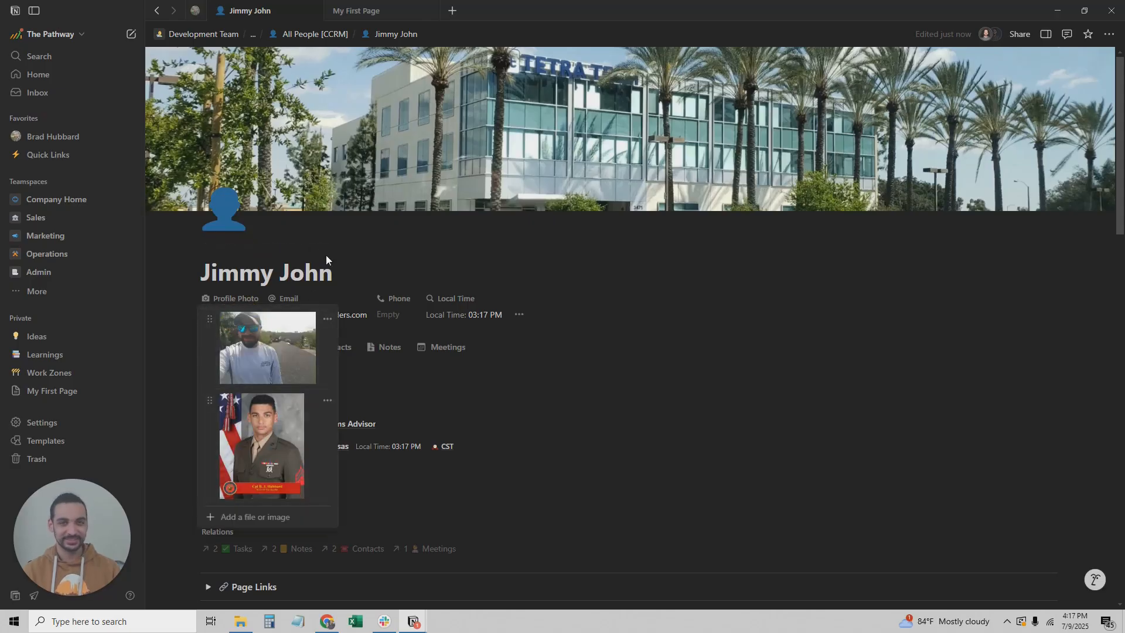
left_click(261, 244)
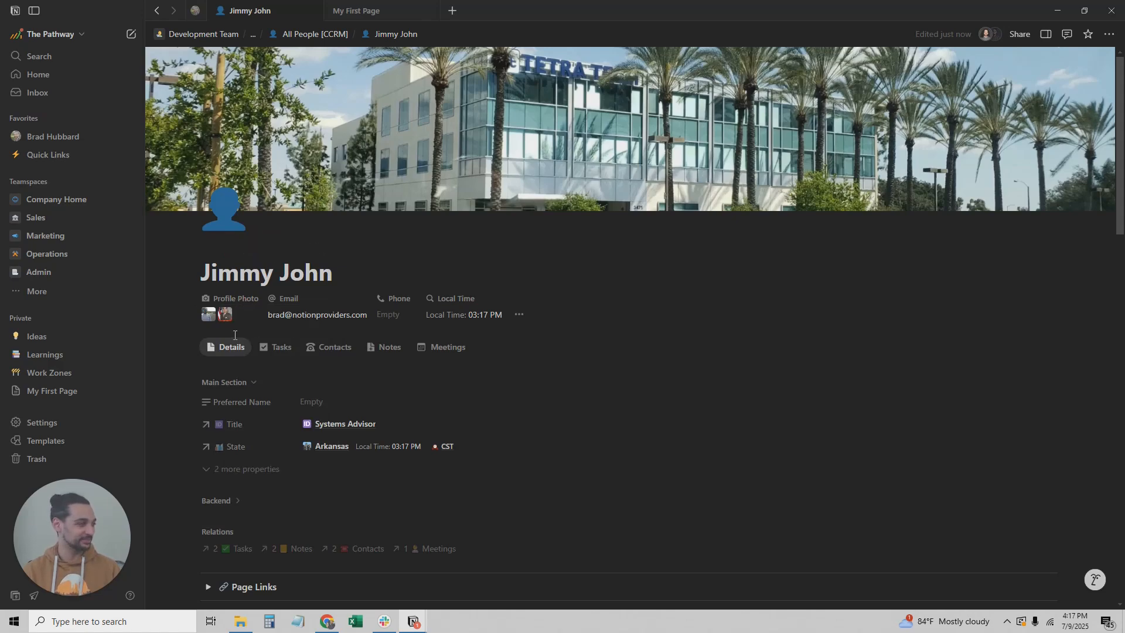
left_click(231, 315)
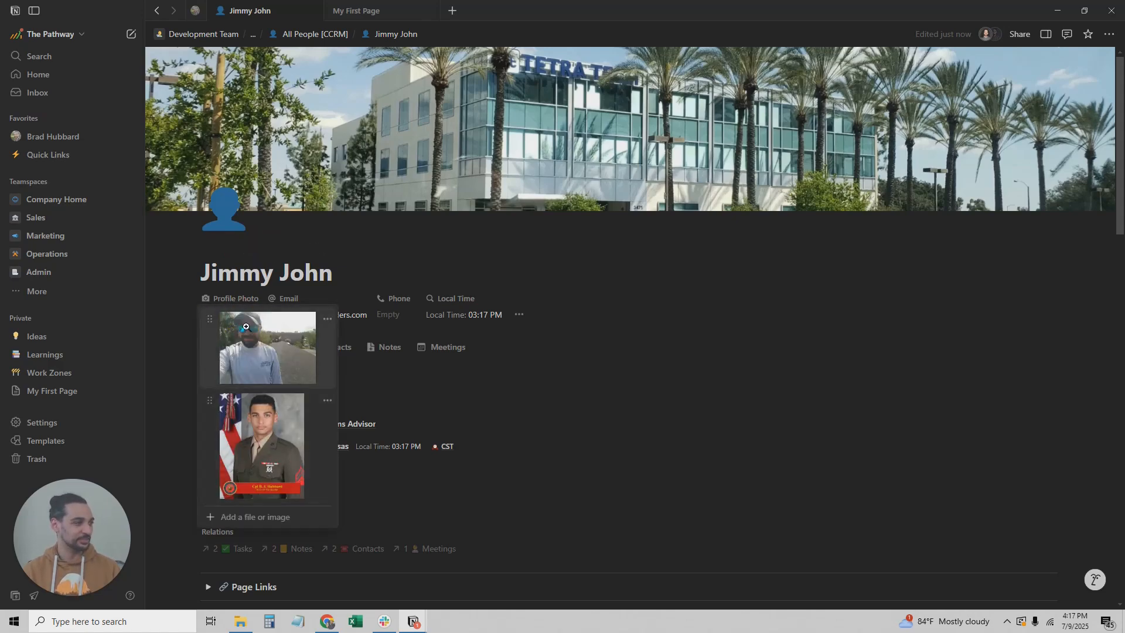
left_click(253, 36)
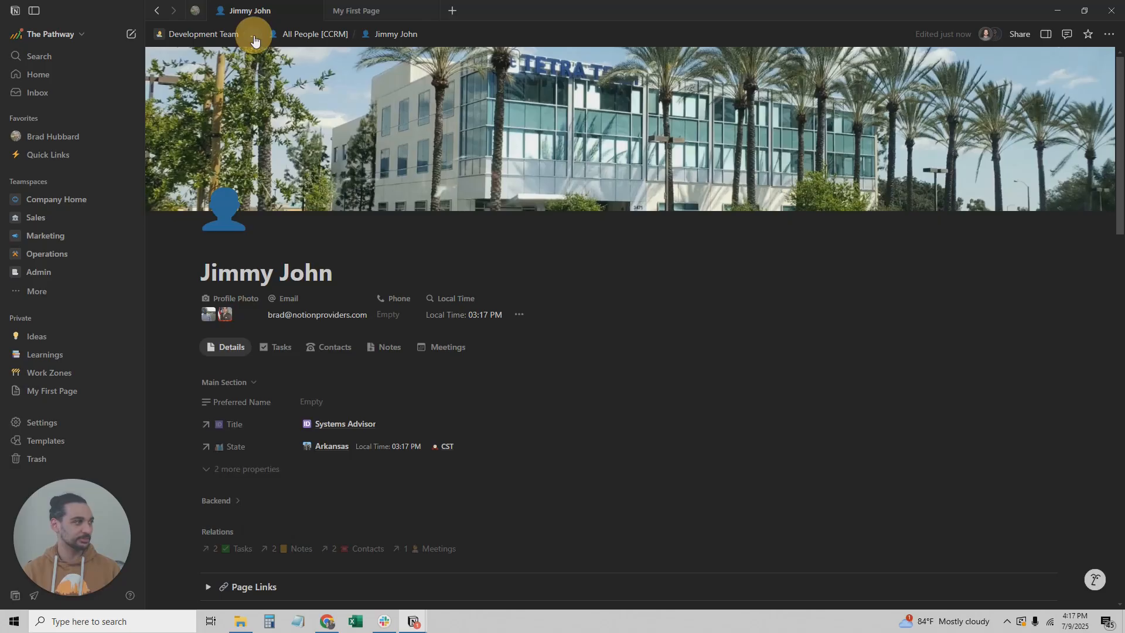
left_click(314, 105)
scroll(226, 450, "down", 1)
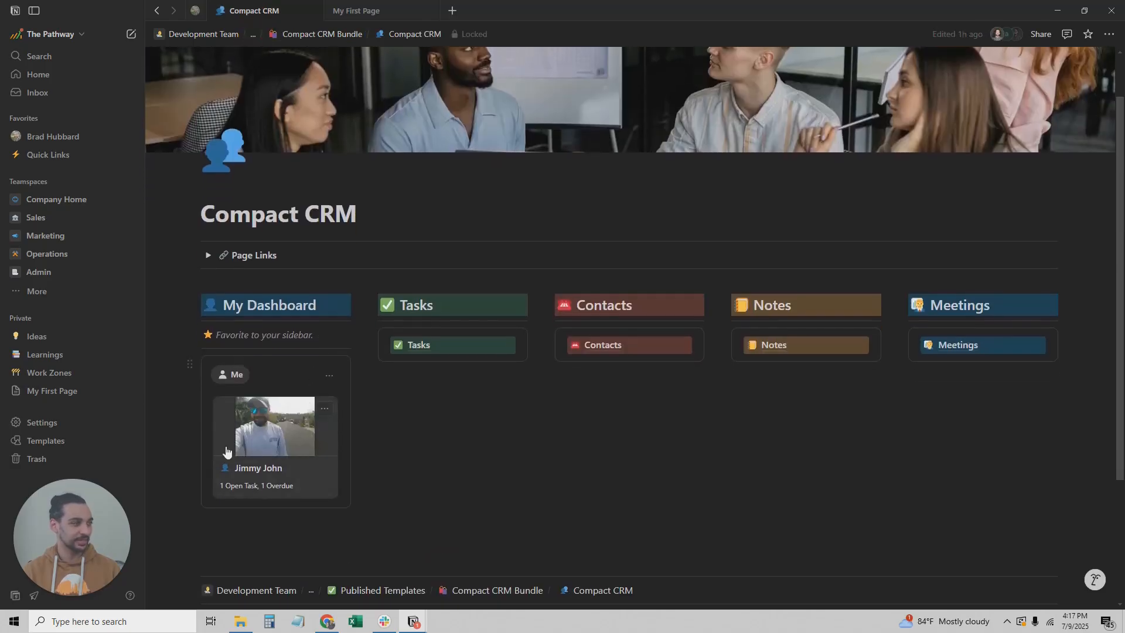
left_click(283, 436)
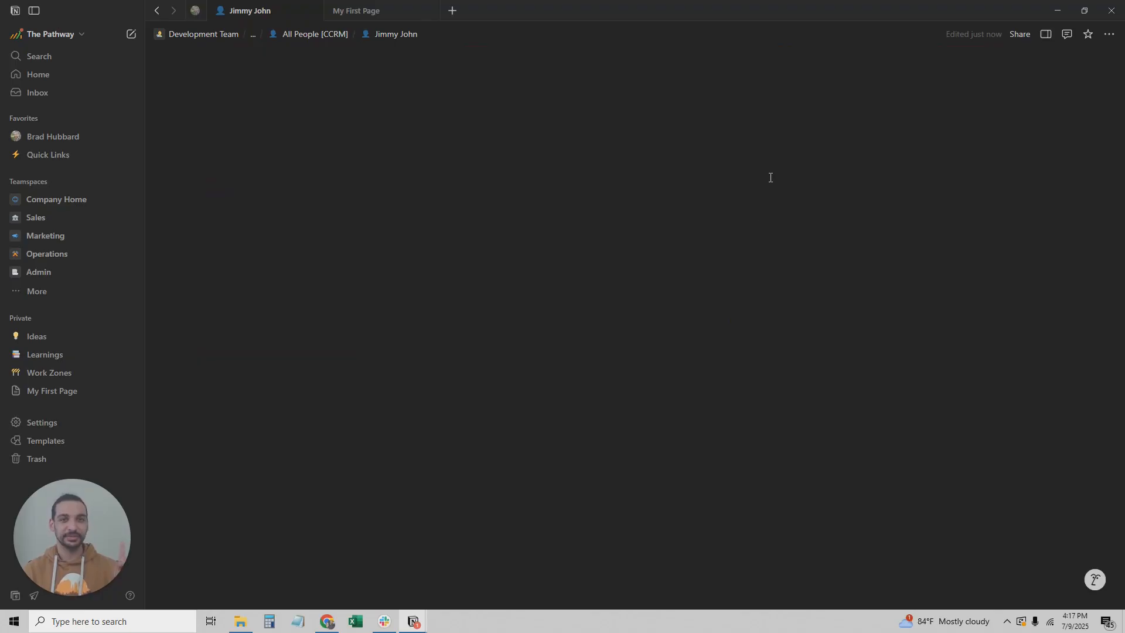
left_click(251, 316)
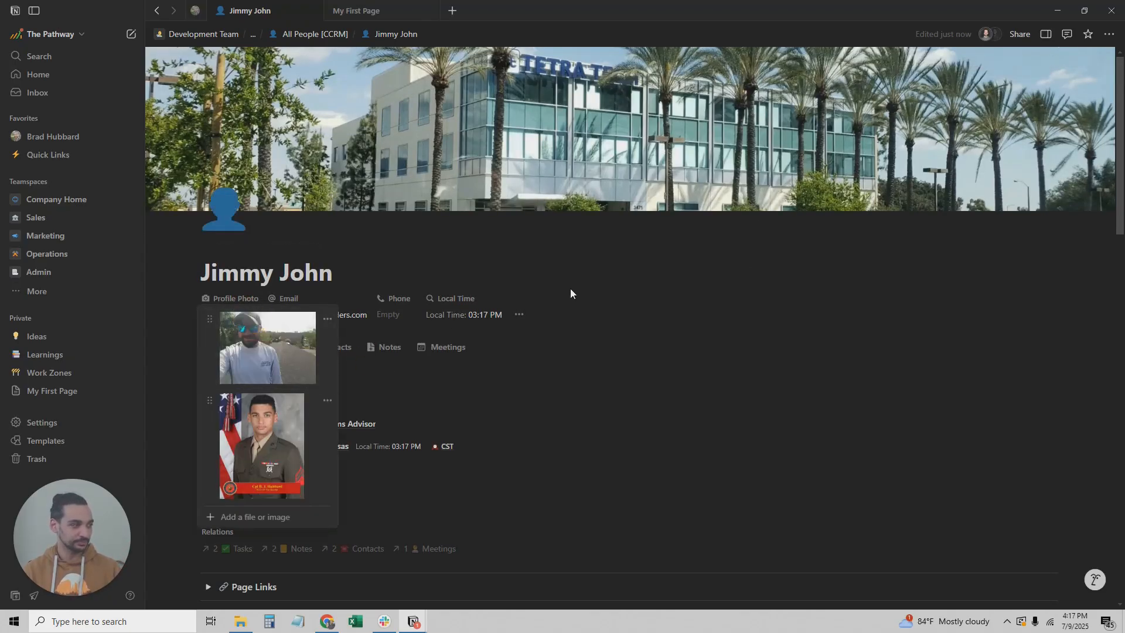
left_click(300, 273)
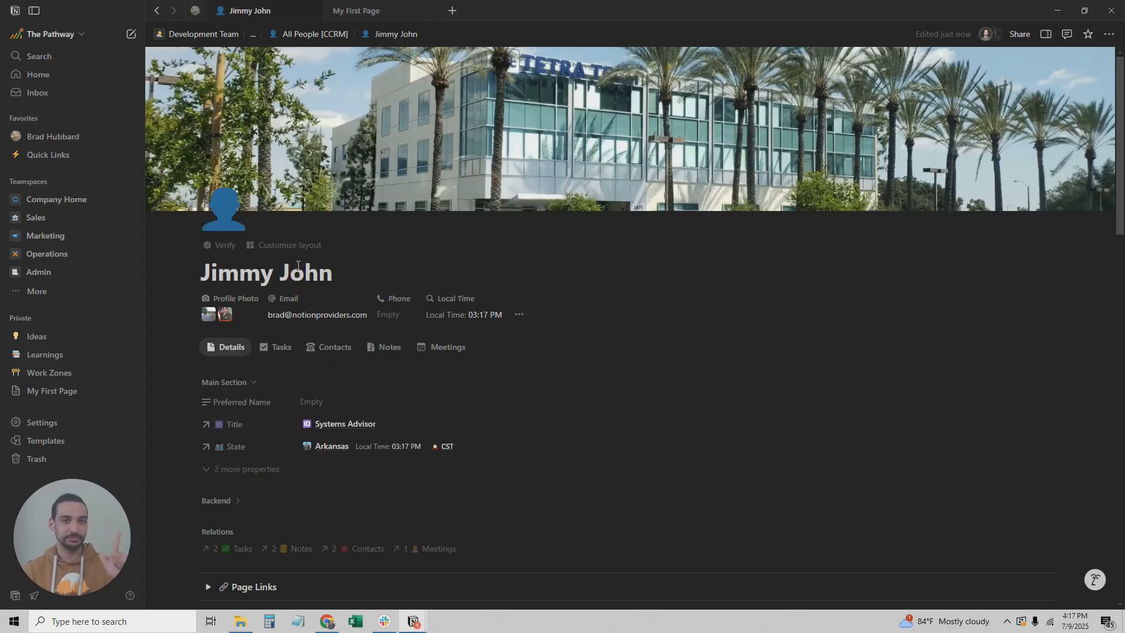
left_click(519, 315)
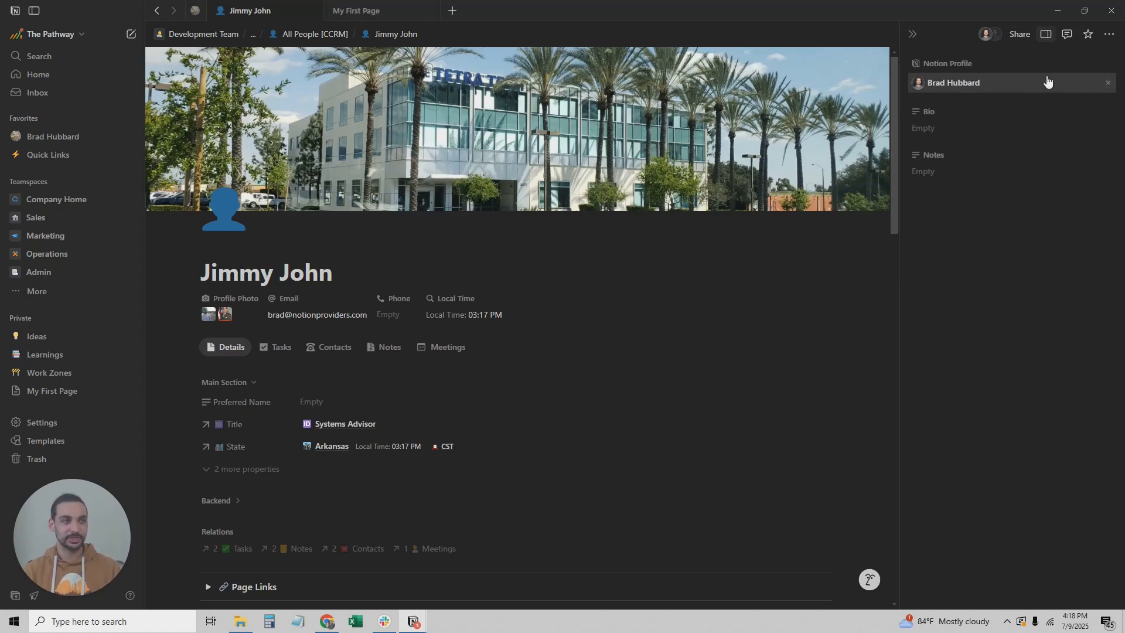
left_click(1108, 83)
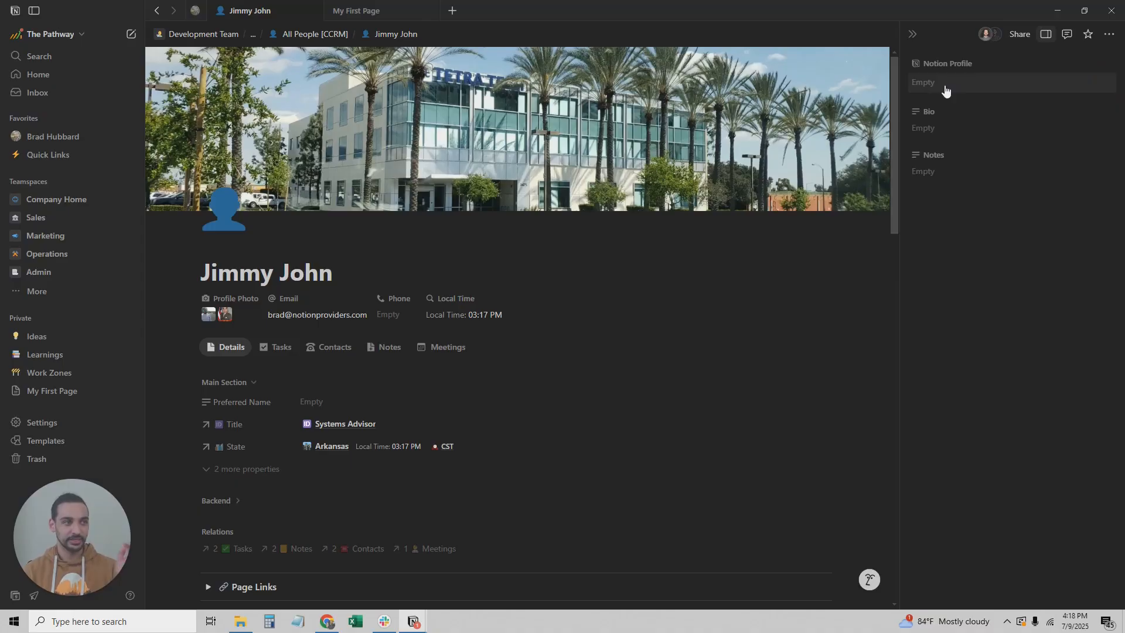
left_click(944, 86)
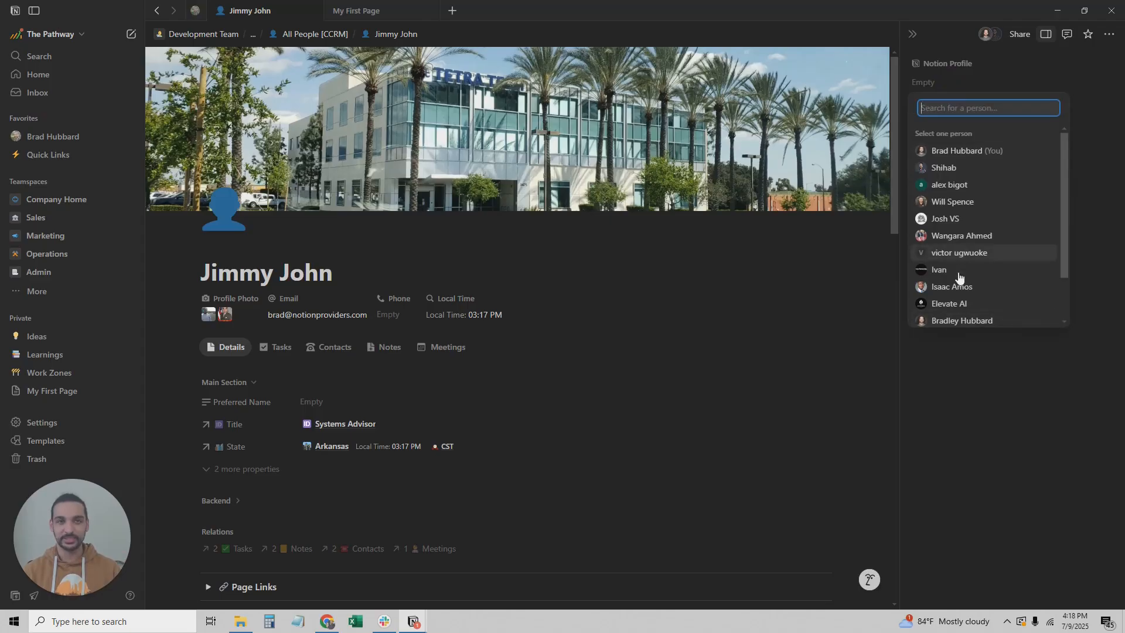
left_click(995, 152)
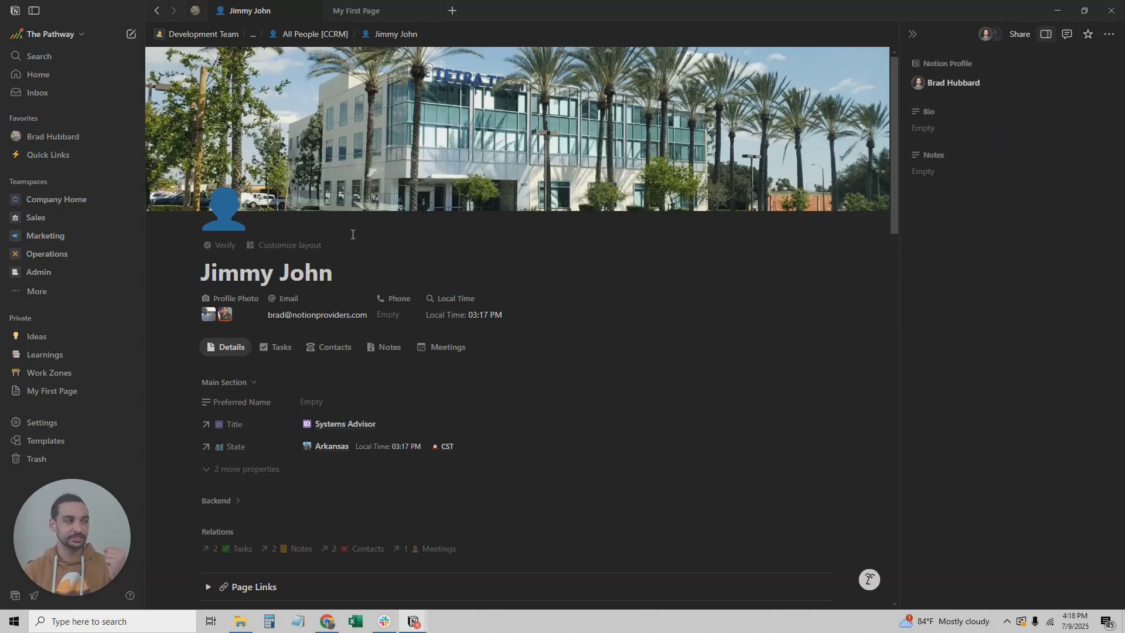
left_click(914, 35)
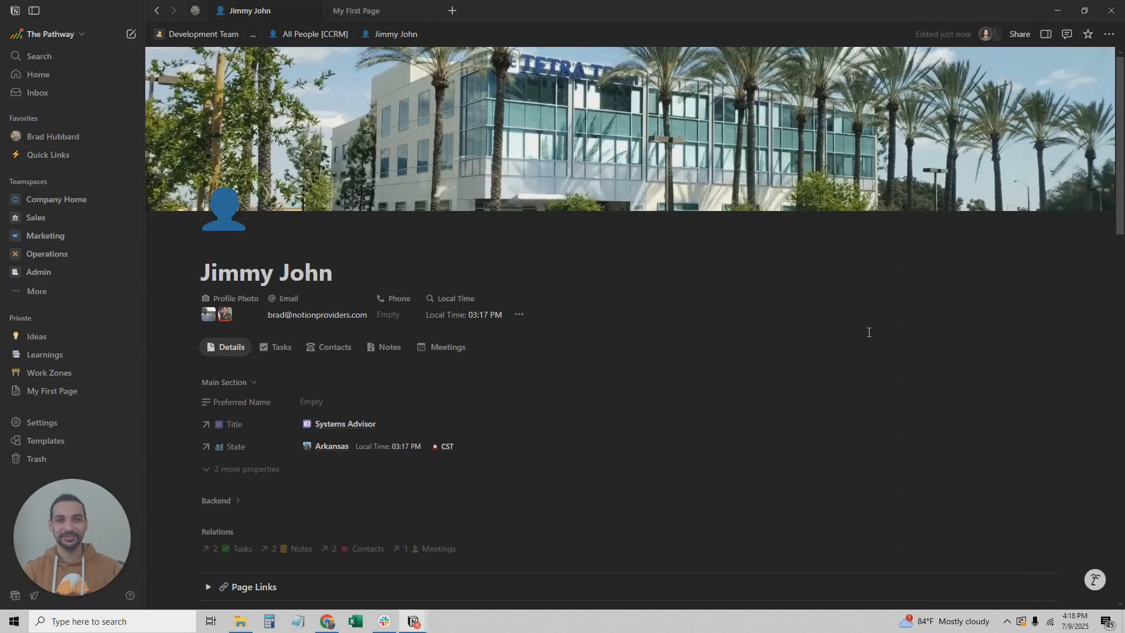
left_click(524, 317)
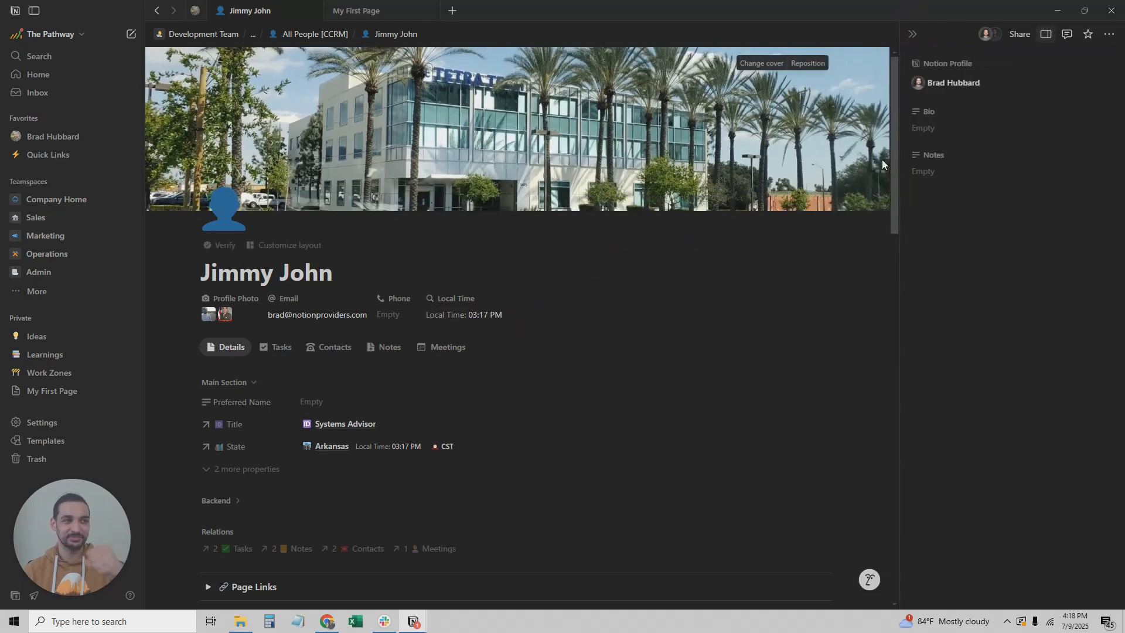
Close, reopen, then collapse the profile side panel so the page spans full width.
left_click(914, 35)
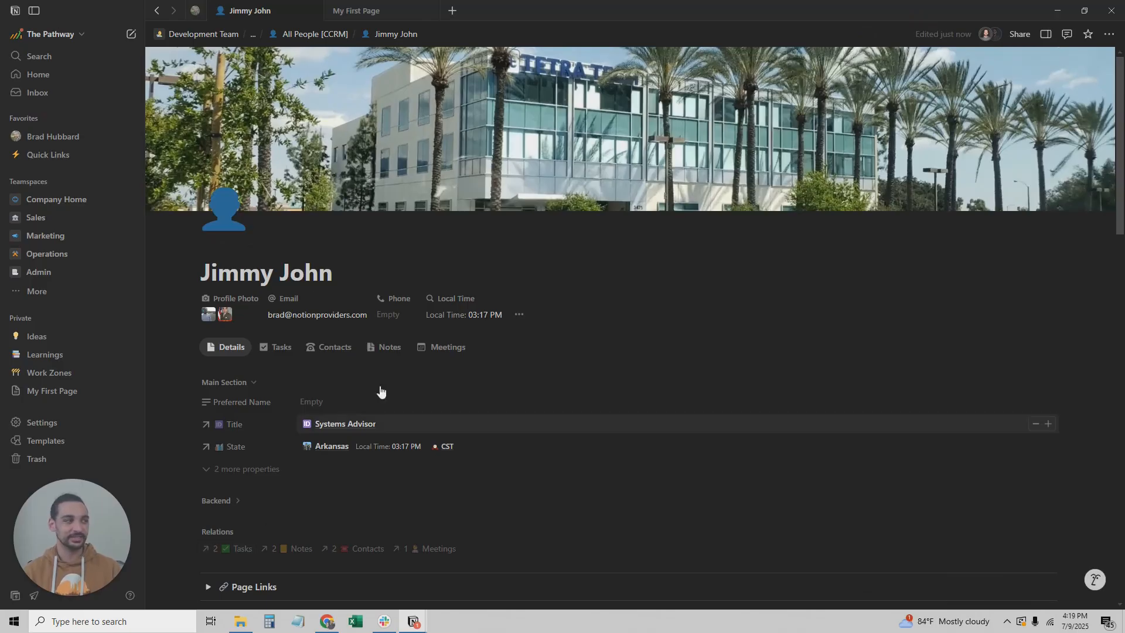
left_click(520, 319)
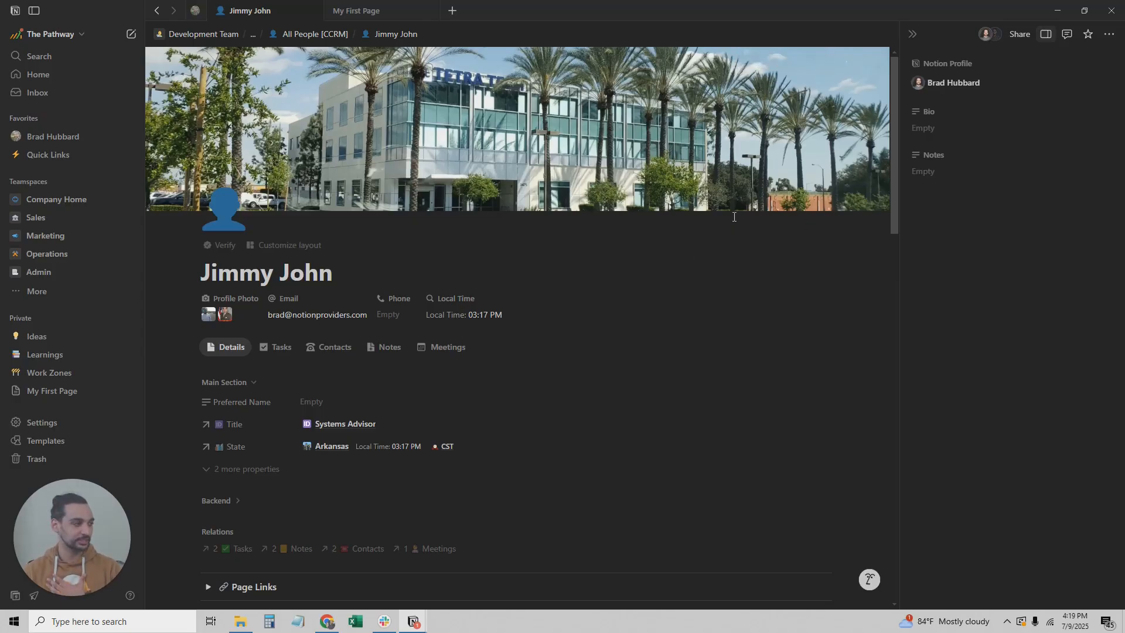
left_click(912, 38)
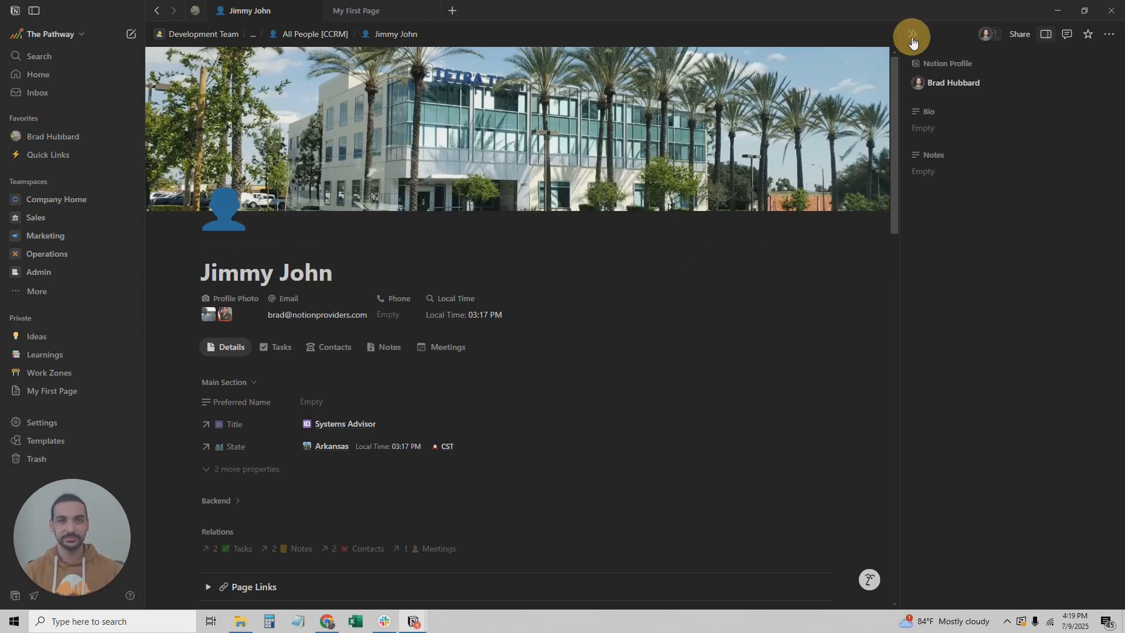
scroll(663, 139, "down", 1)
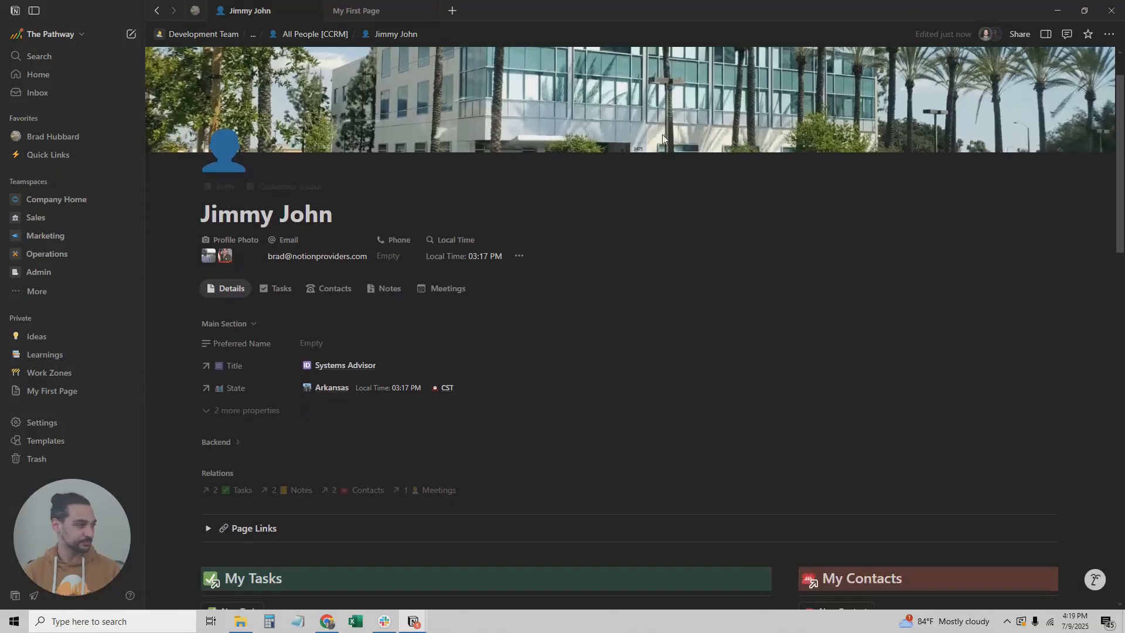
scroll(452, 178, "up", 1)
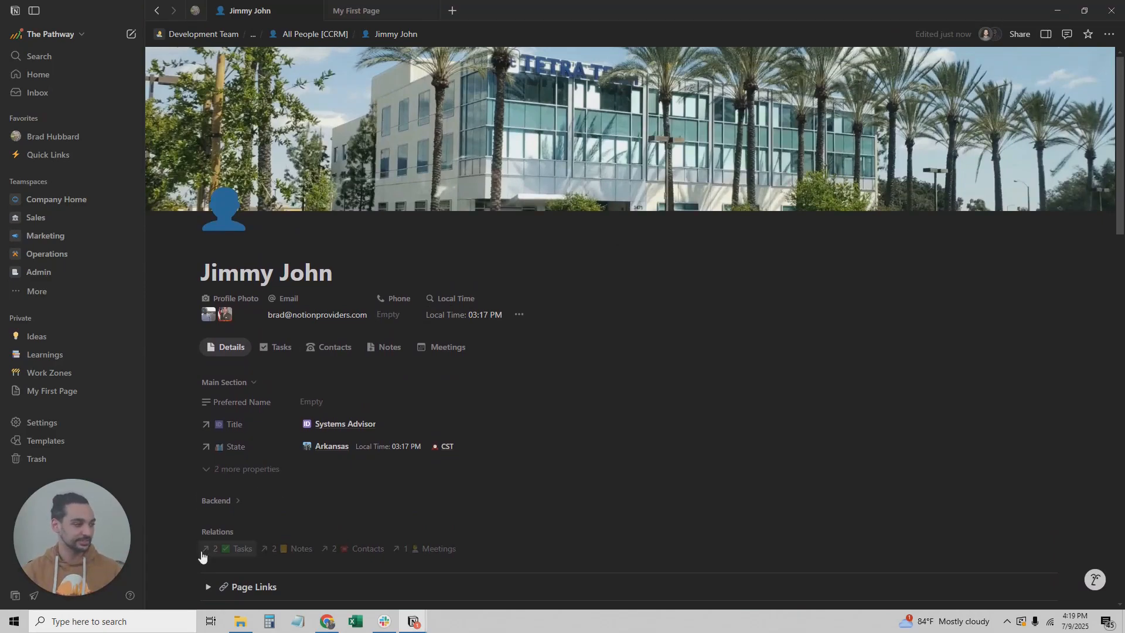
scroll(263, 510, "down", 2)
scroll(263, 510, "down", 4)
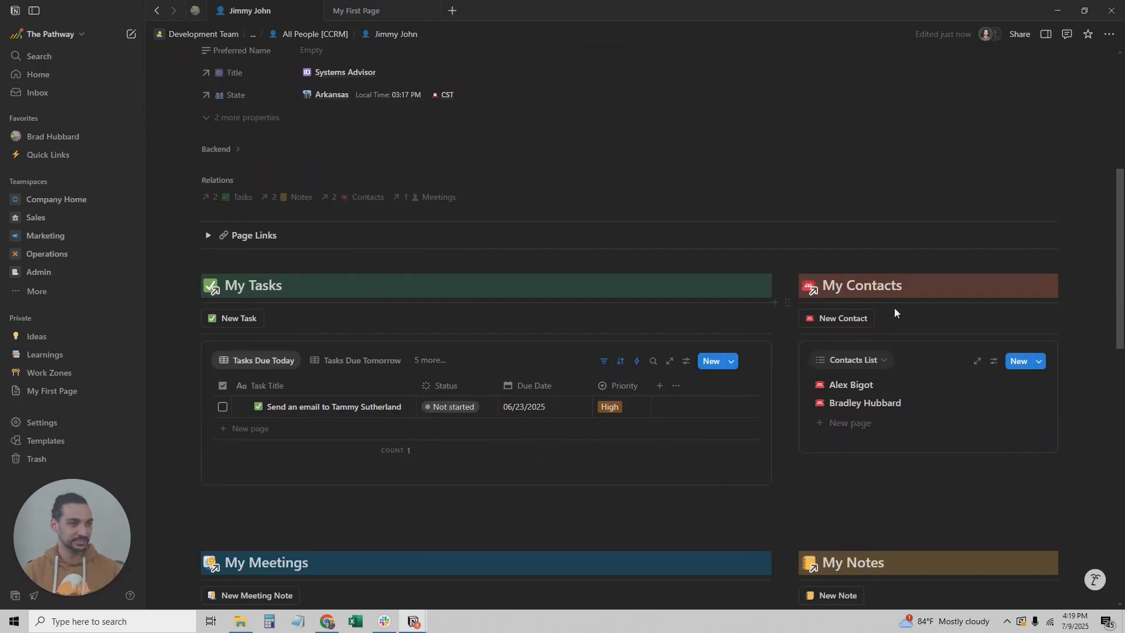
scroll(930, 349, "down", 4)
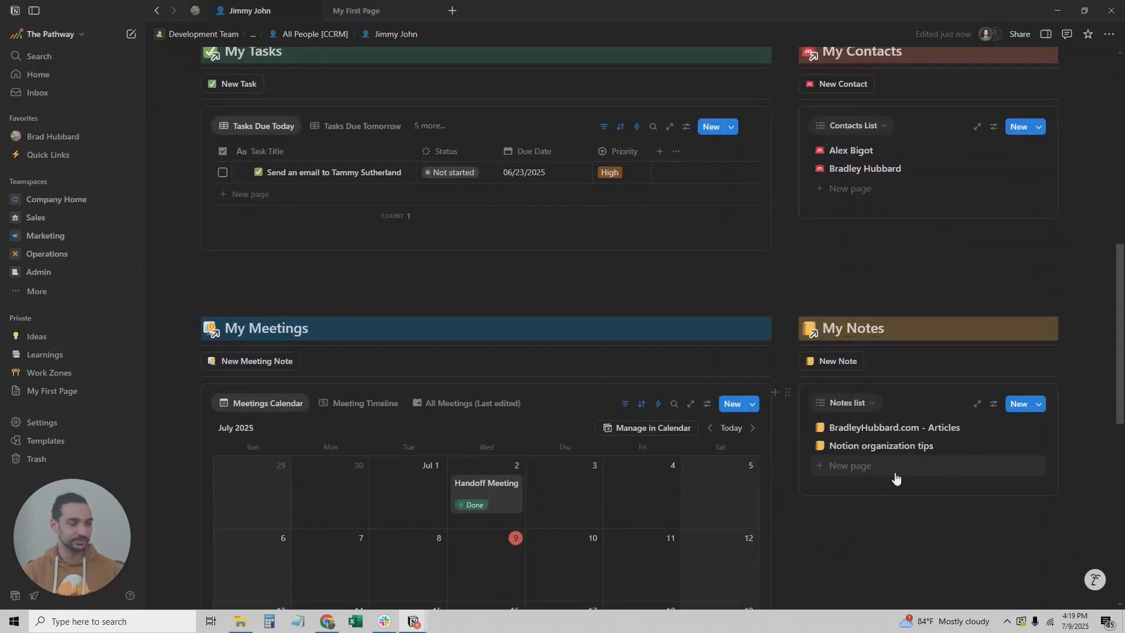
scroll(460, 419, "up", 3)
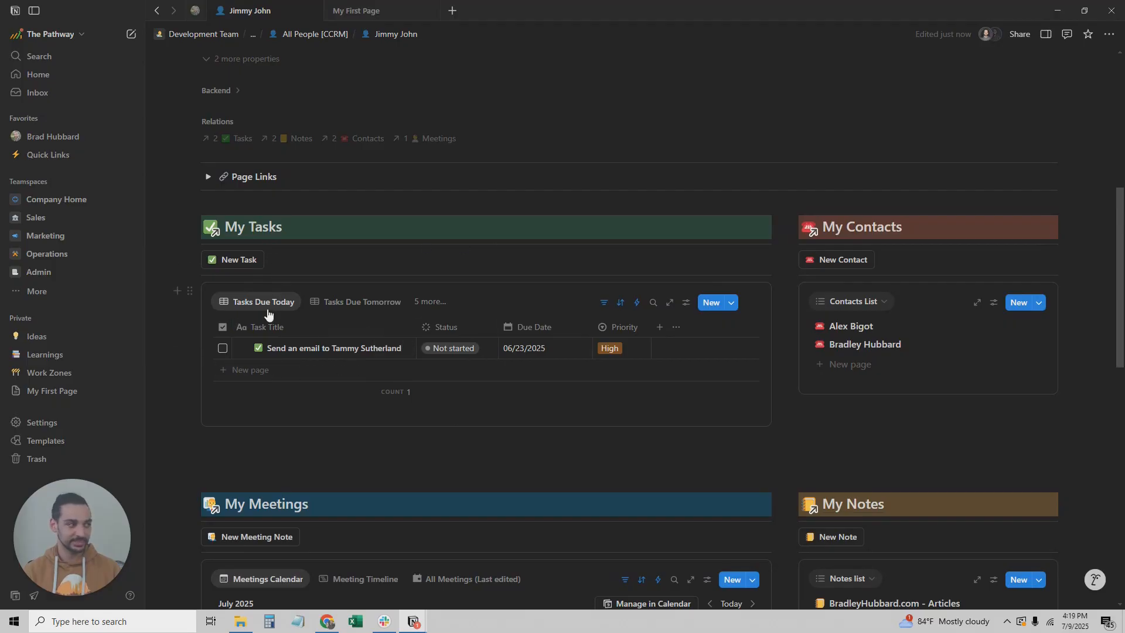
left_click(426, 302)
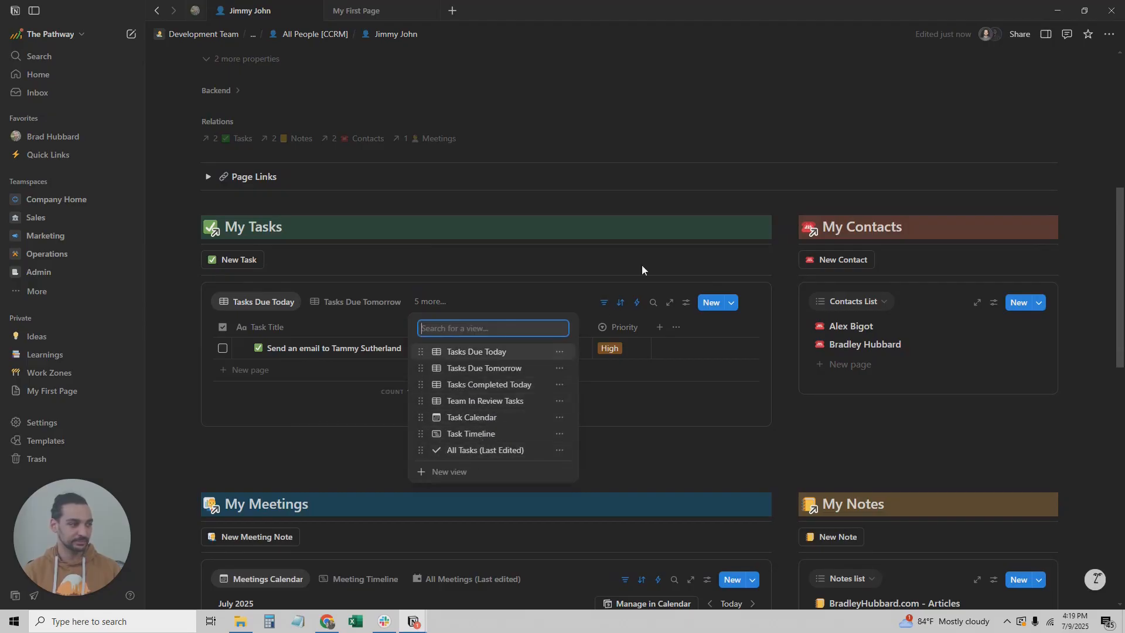
left_click(683, 241)
left_click(869, 302)
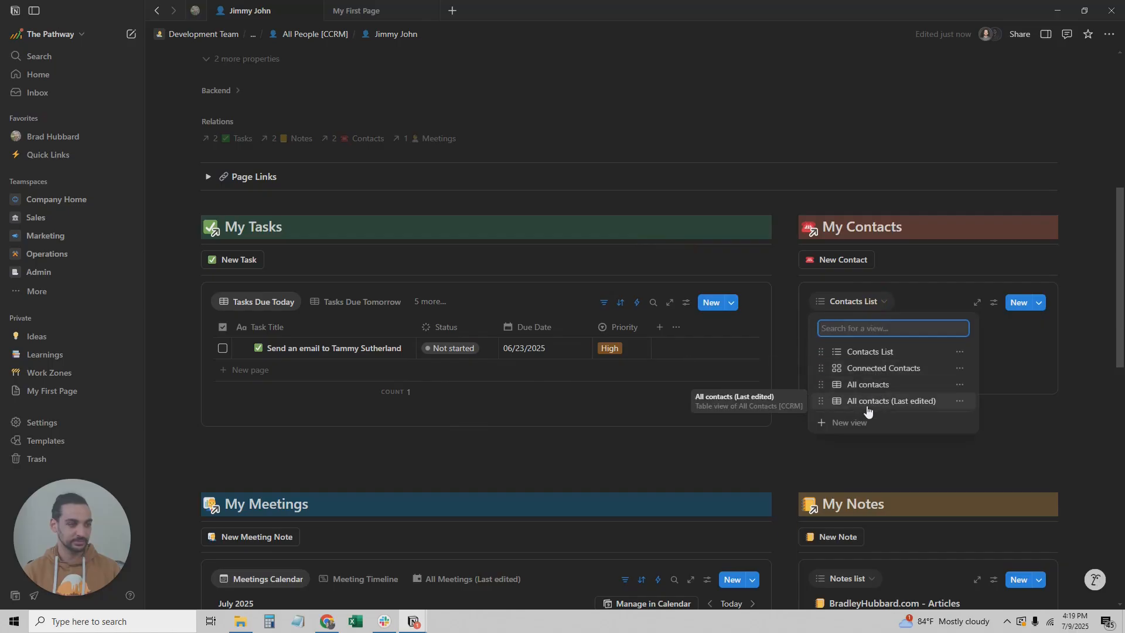
left_click(681, 515)
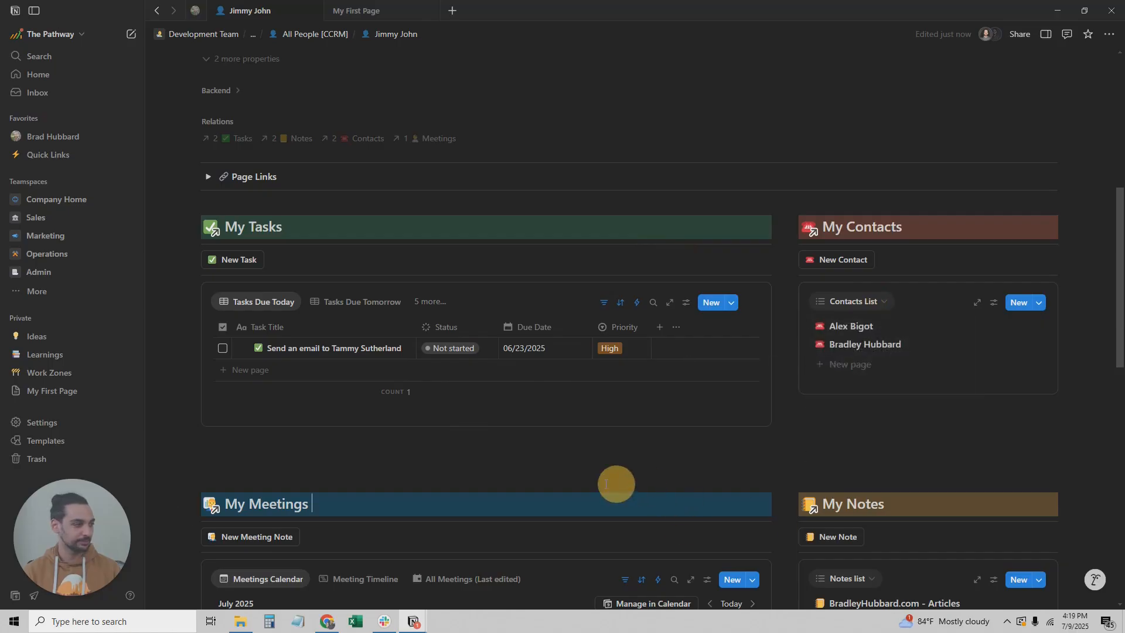
scroll(616, 484, "down", 4)
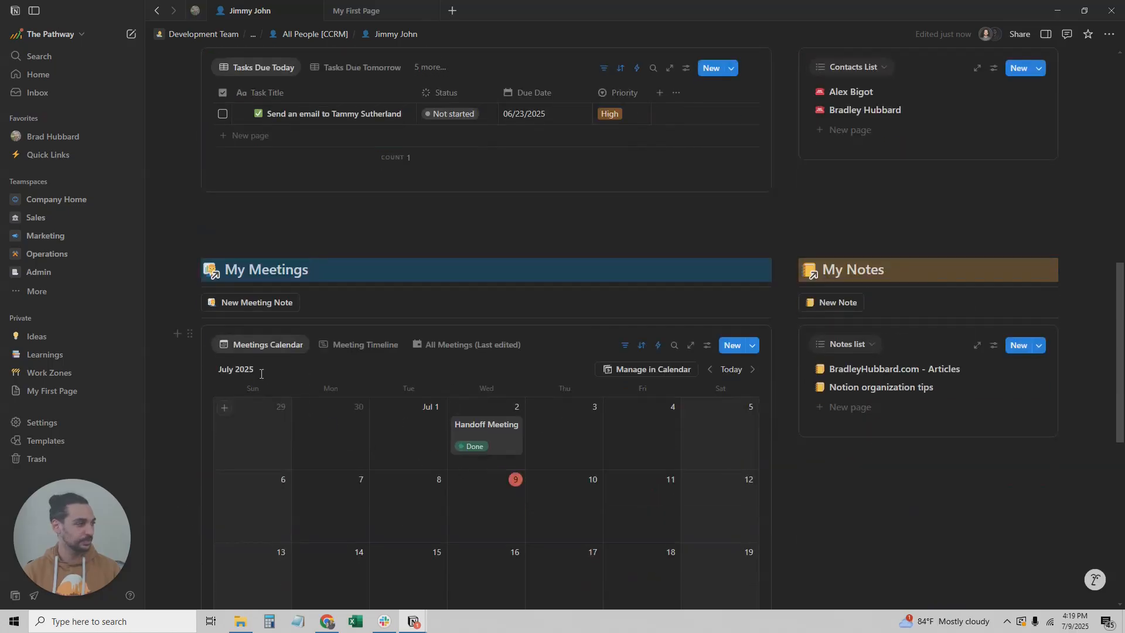
left_click(346, 352)
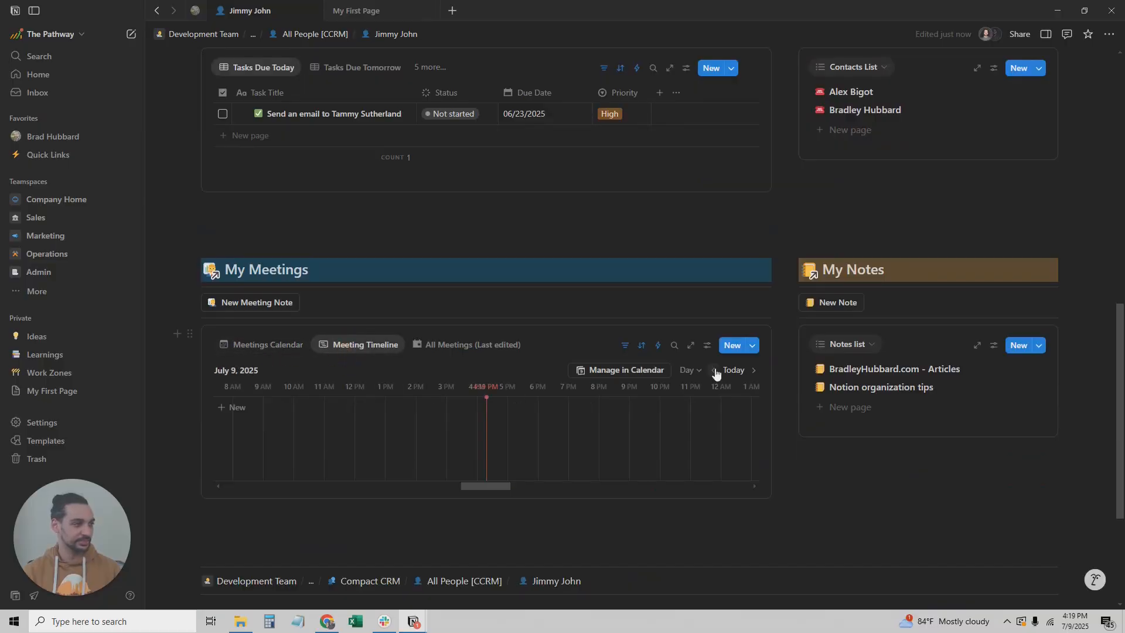
left_click(432, 346)
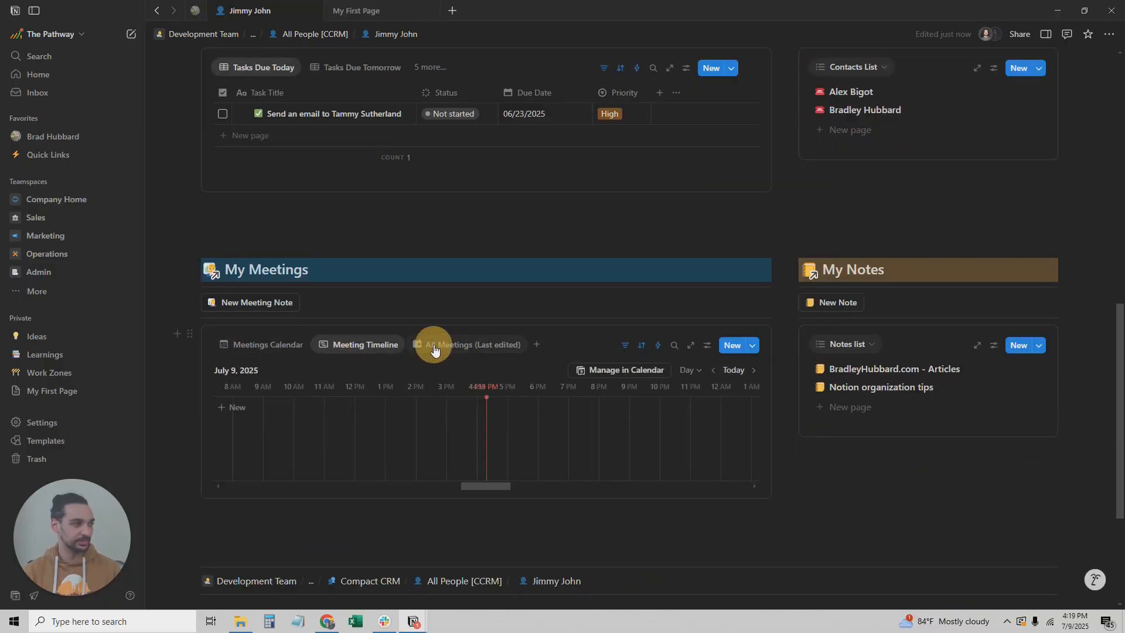
left_click(271, 347)
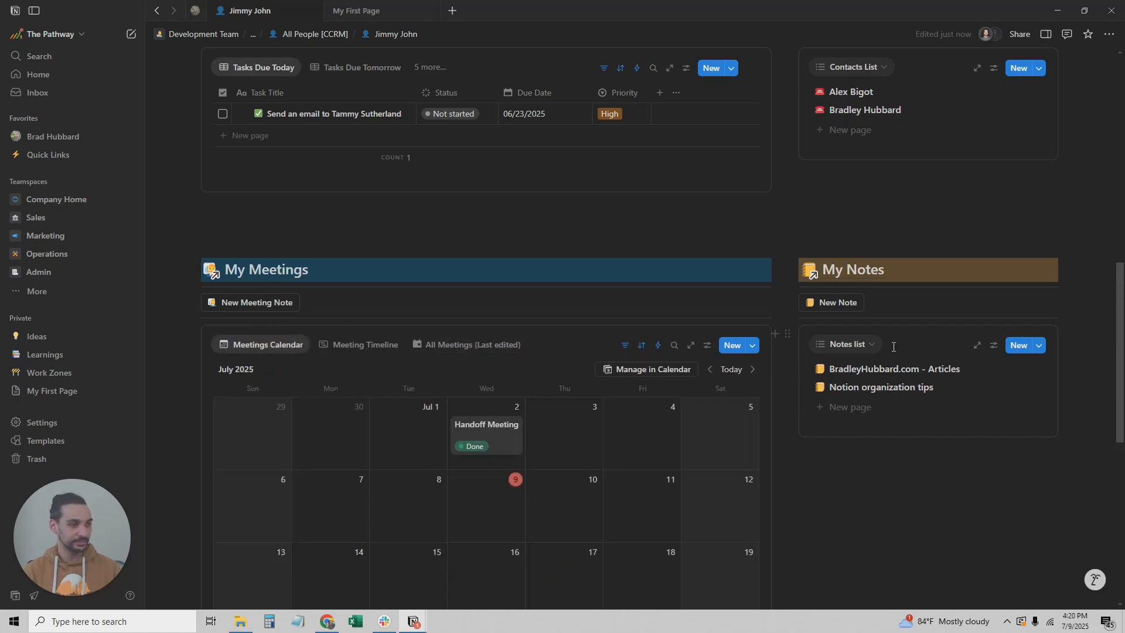
left_click(861, 346)
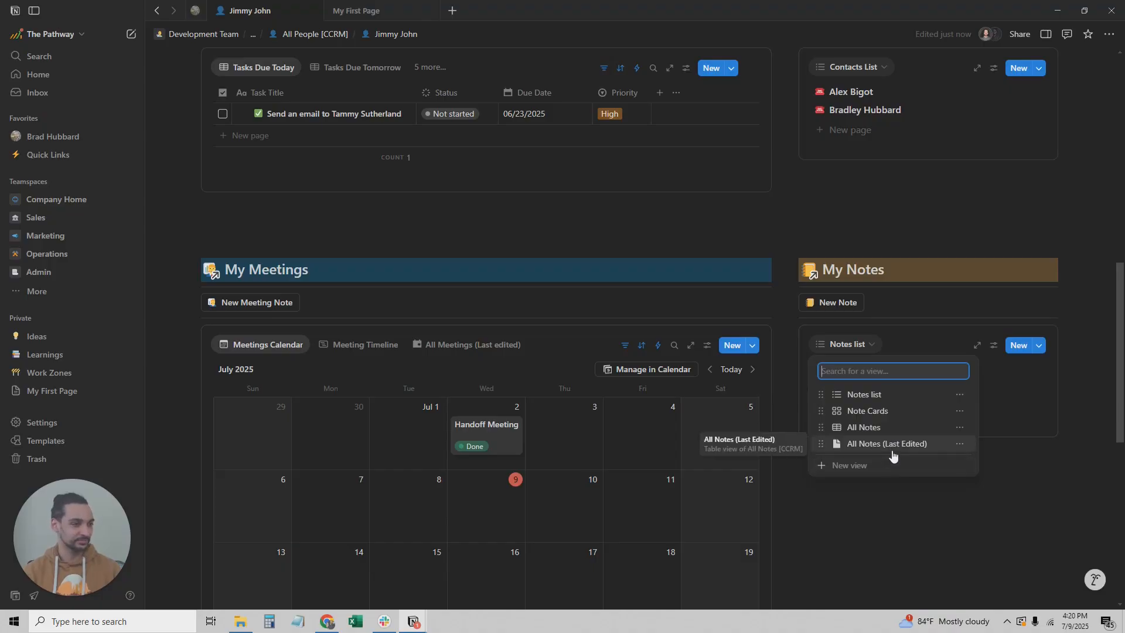
key("Escape")
left_click(622, 274)
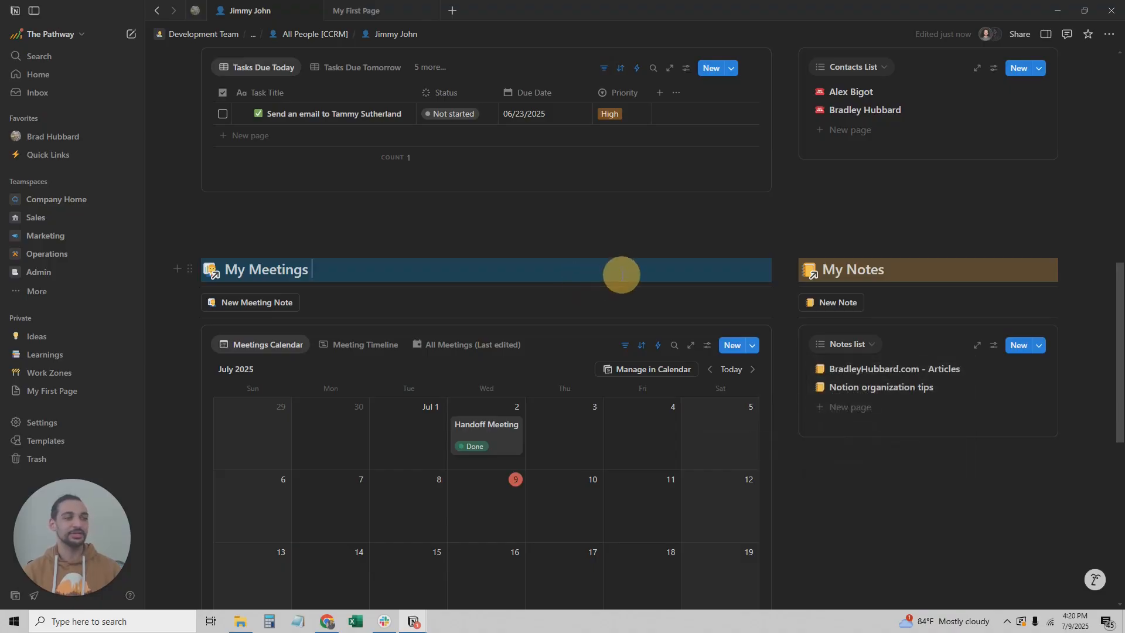
scroll(848, 196, "up", 1)
Return to Compact CRM and open the Jimmy John dashboard card.
scroll(916, 316, "up", 5)
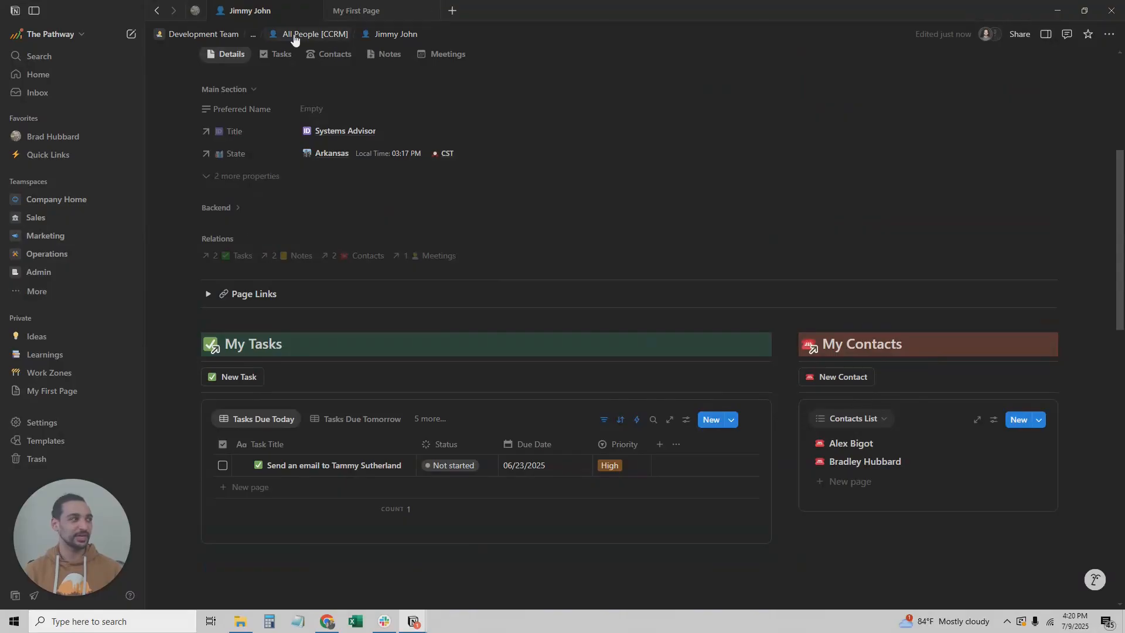
scroll(547, 216, "up", 5)
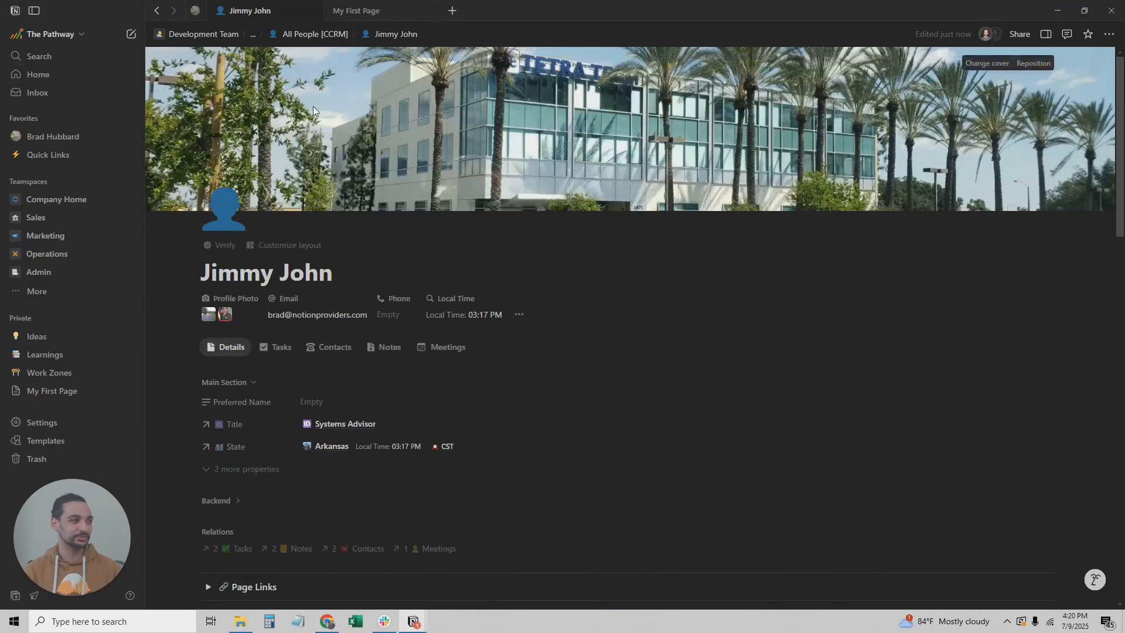
left_click(255, 34)
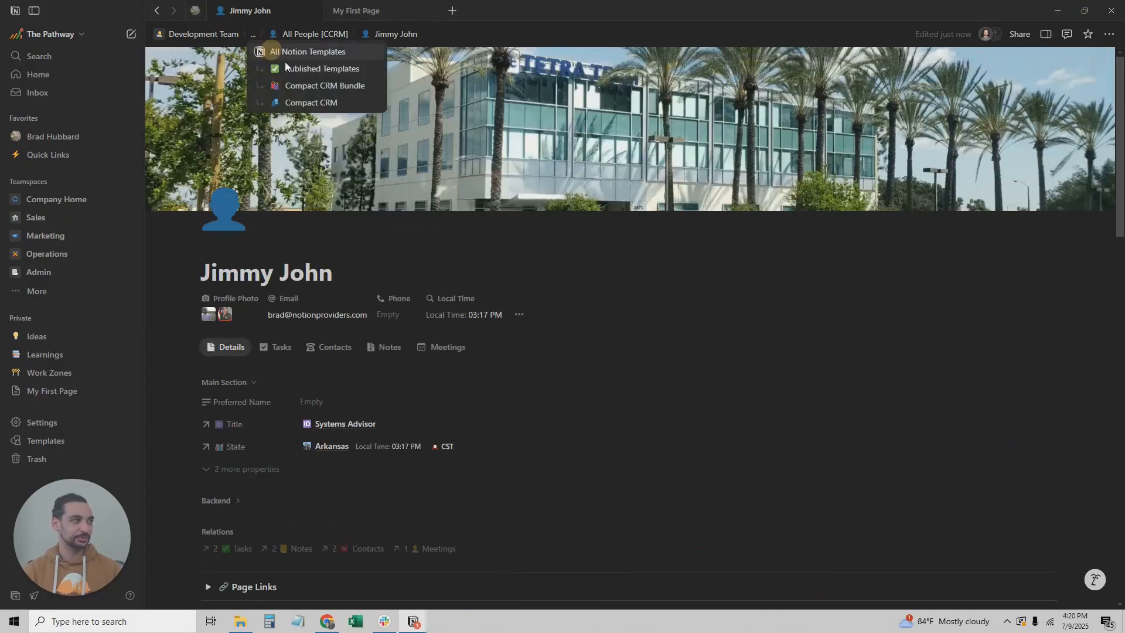
left_click(304, 103)
scroll(652, 389, "down", 4)
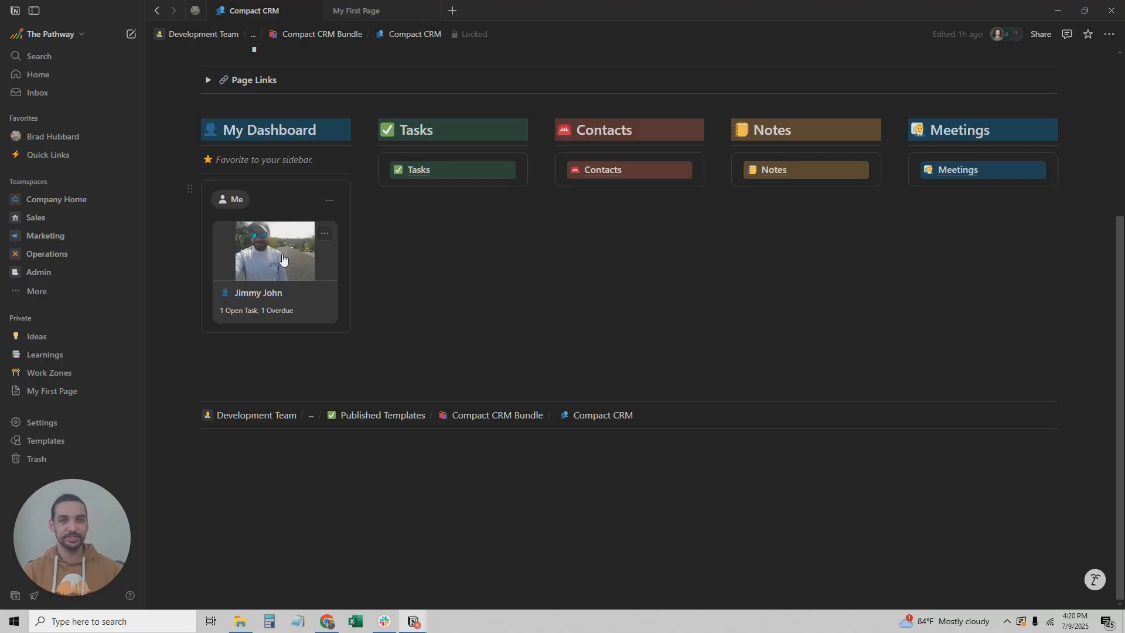
left_click(251, 272)
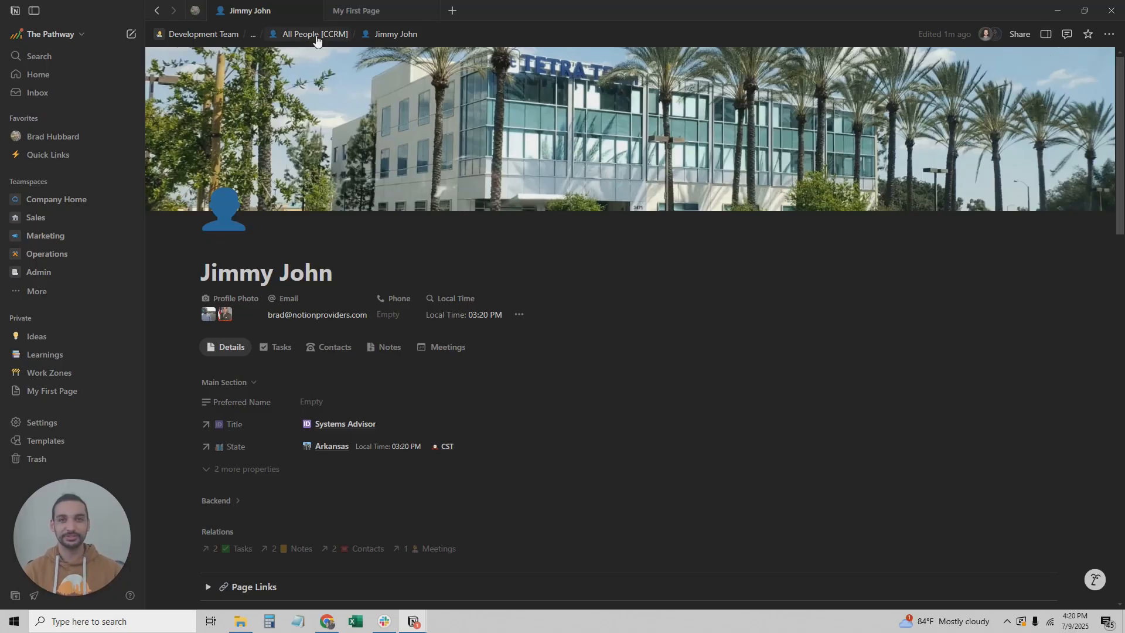
Reopen the team member card from Compact CRM and go up to the All People [CCRM] database.
left_click(254, 40)
left_click(292, 103)
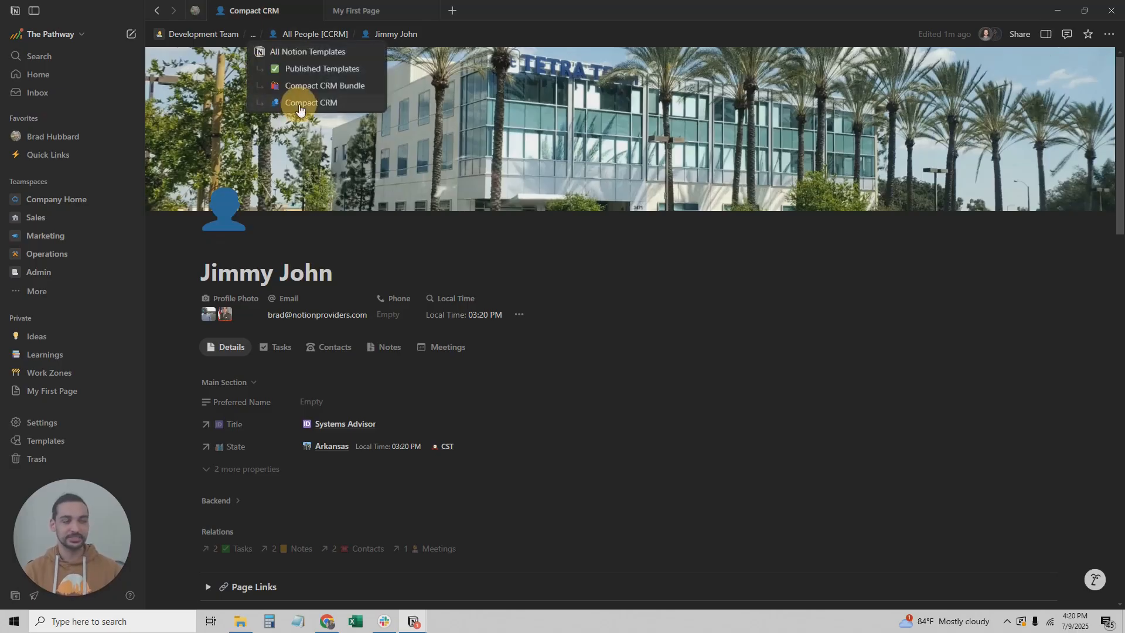
scroll(620, 434, "down", 1)
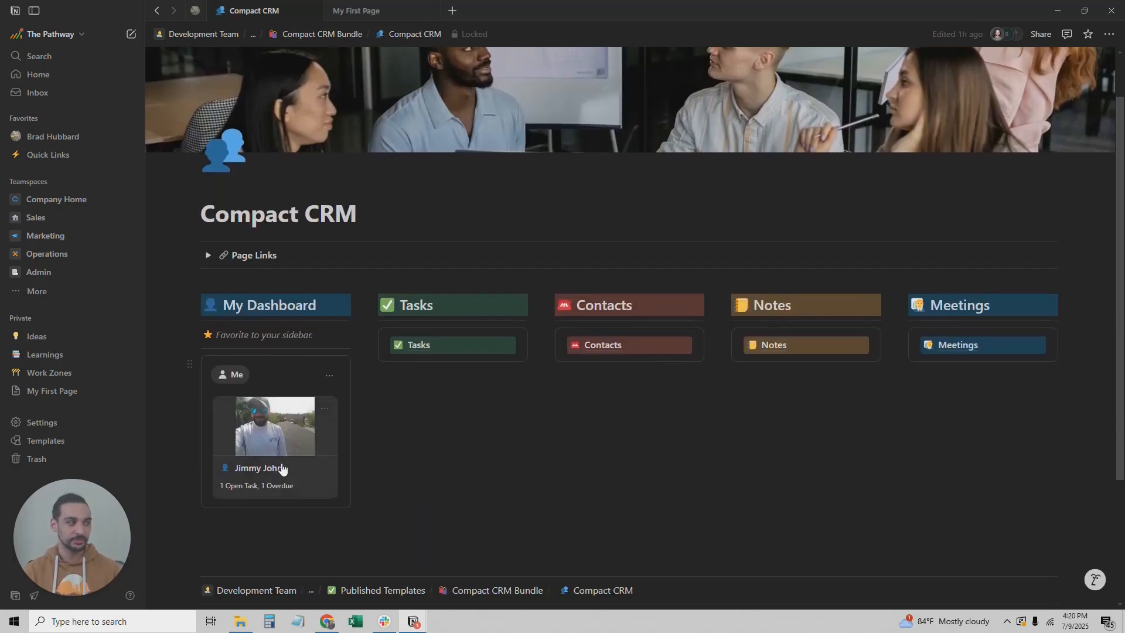
left_click(270, 446)
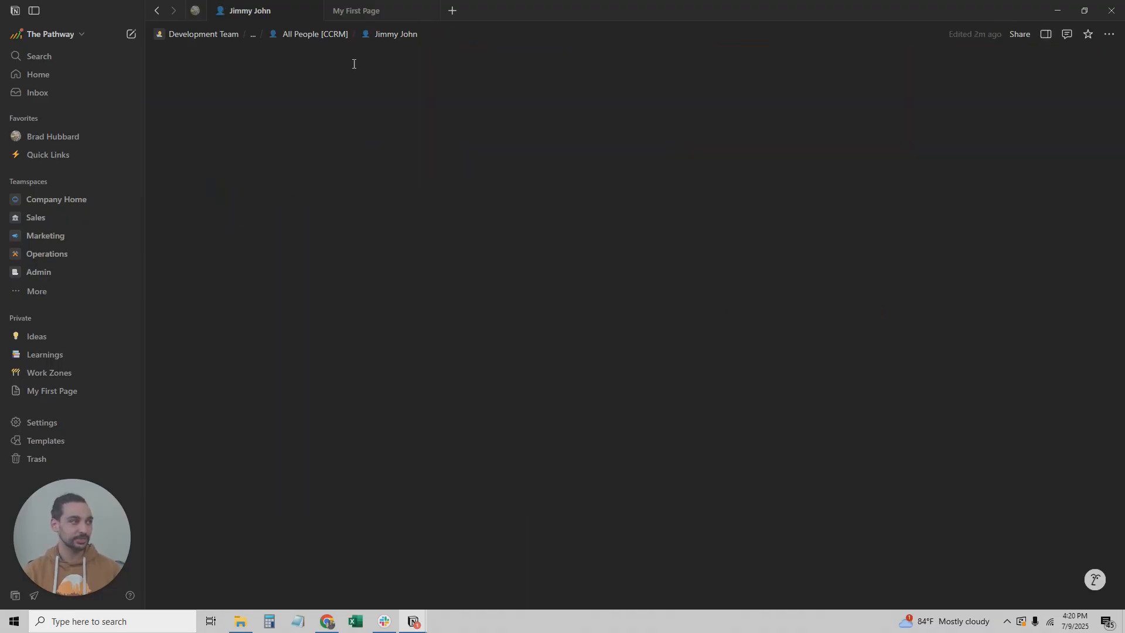
left_click(323, 35)
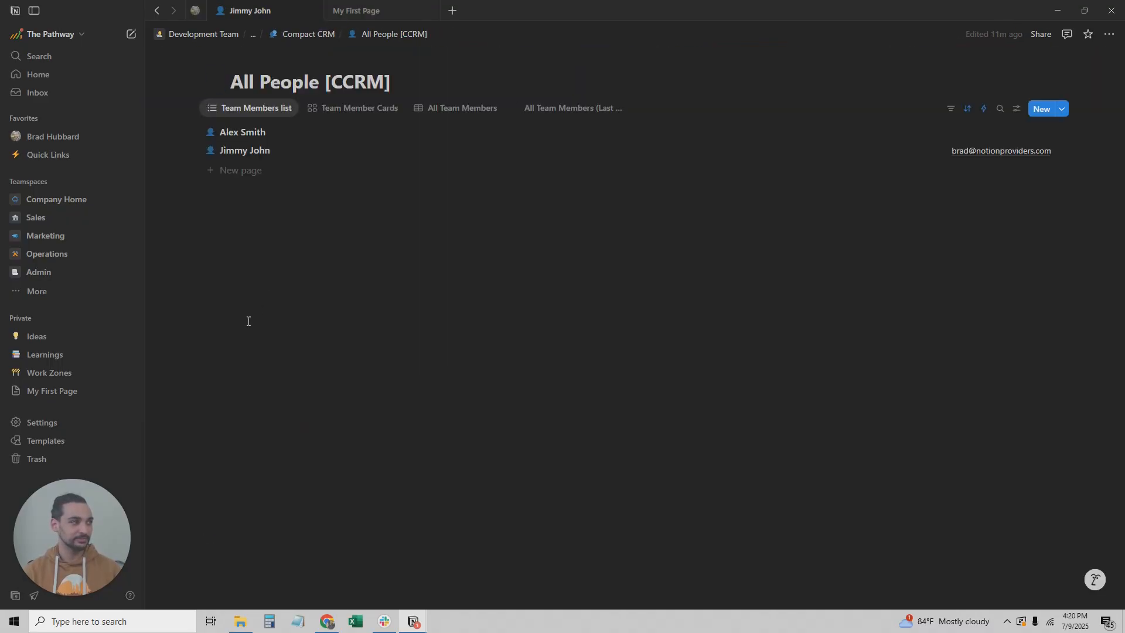
Clear the first team member's Notion Profile in side peek, then return to Compact CRM.
left_click(252, 135)
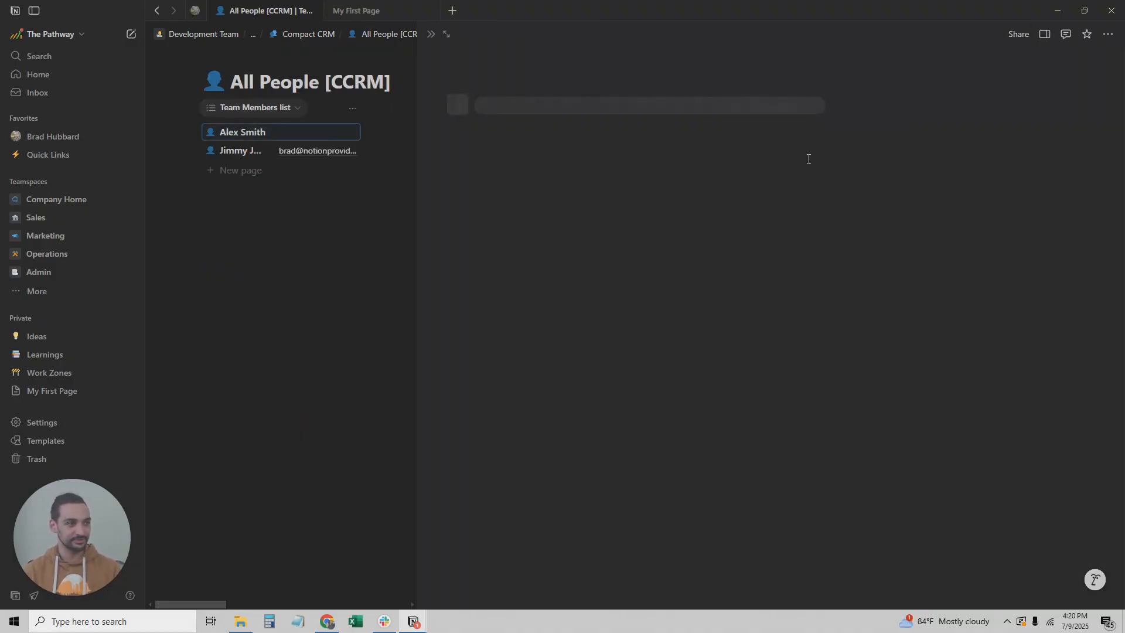
left_click(693, 146)
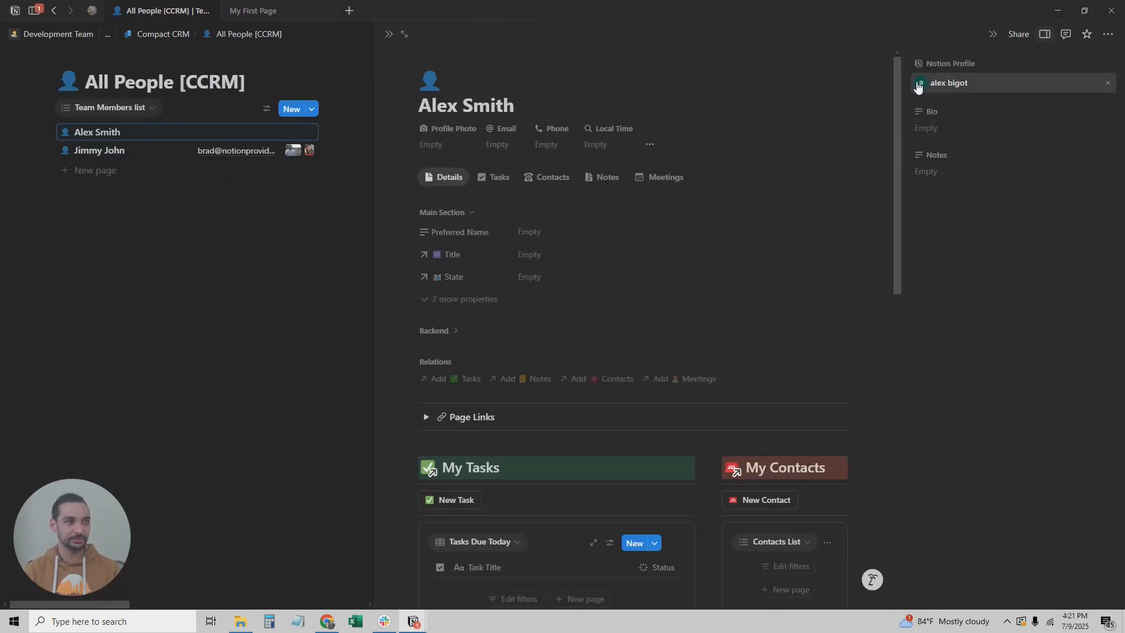
left_click(1110, 84)
scroll(968, 271, "down", 1)
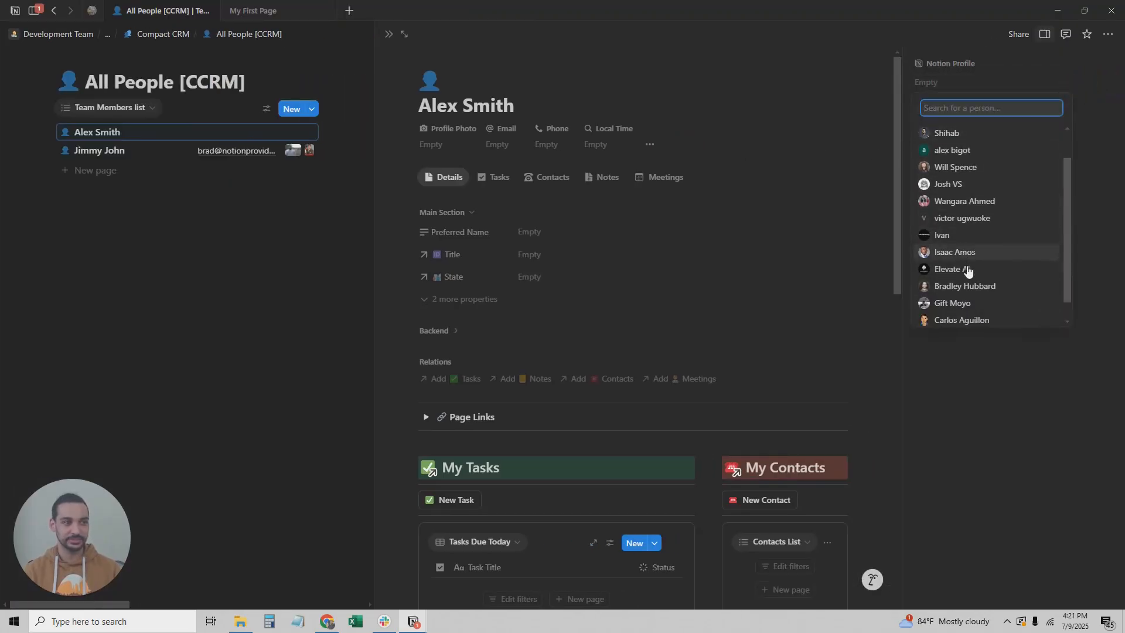
scroll(995, 151, "up", 1)
left_click(989, 70)
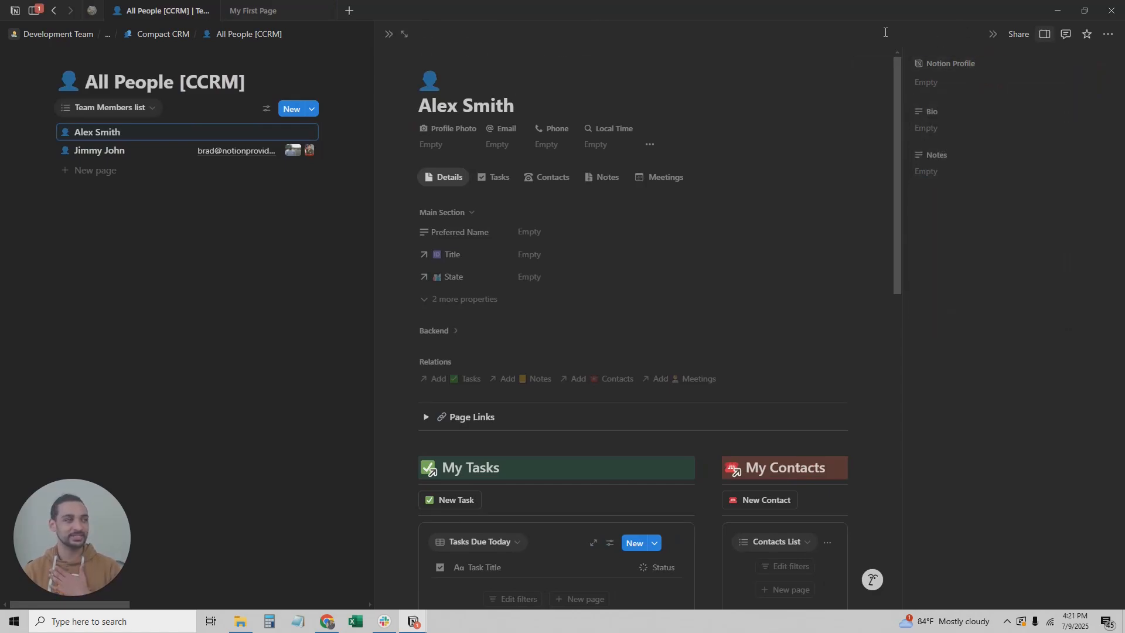
left_click(387, 34)
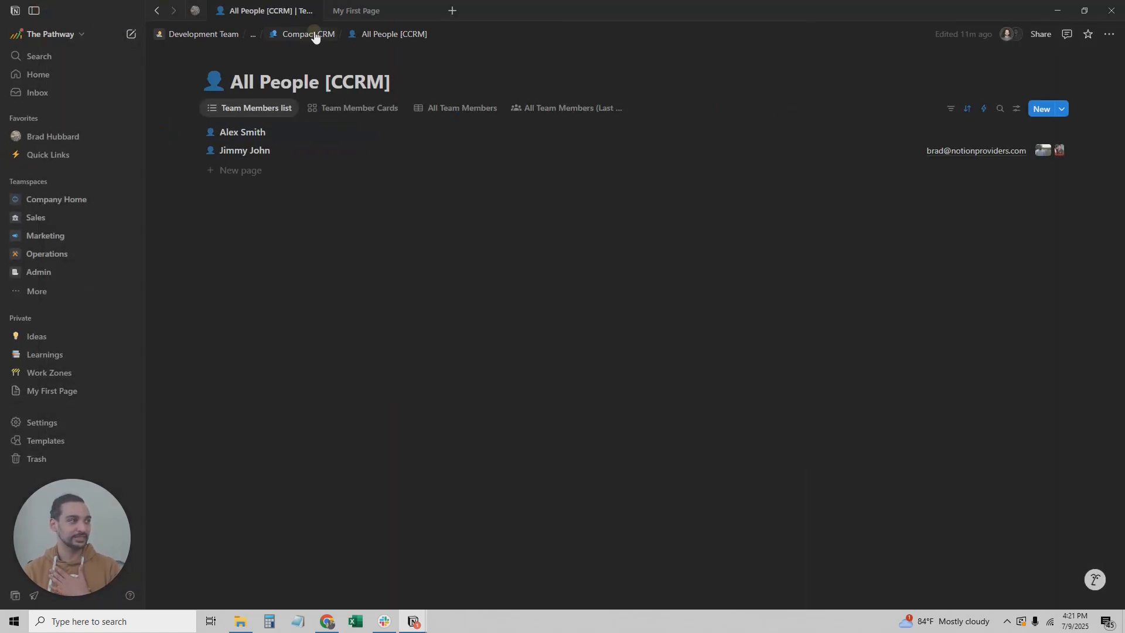
left_click(314, 35)
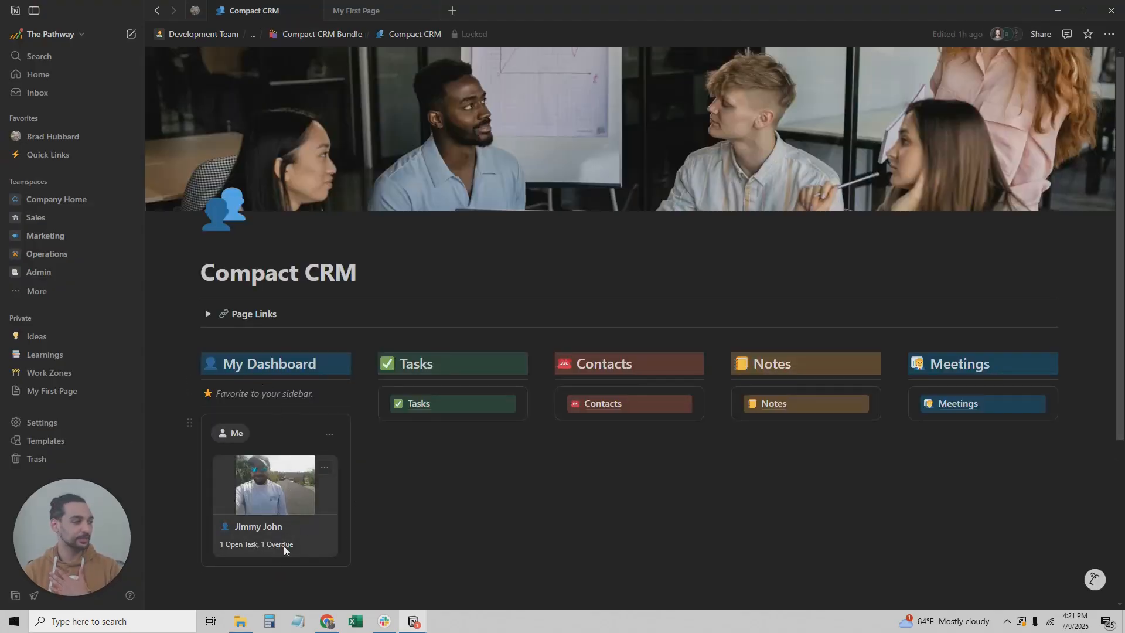
Unlock Compact CRM for yourself and show the My Dashboard view's two filter rules.
left_click(473, 33)
left_click(518, 51)
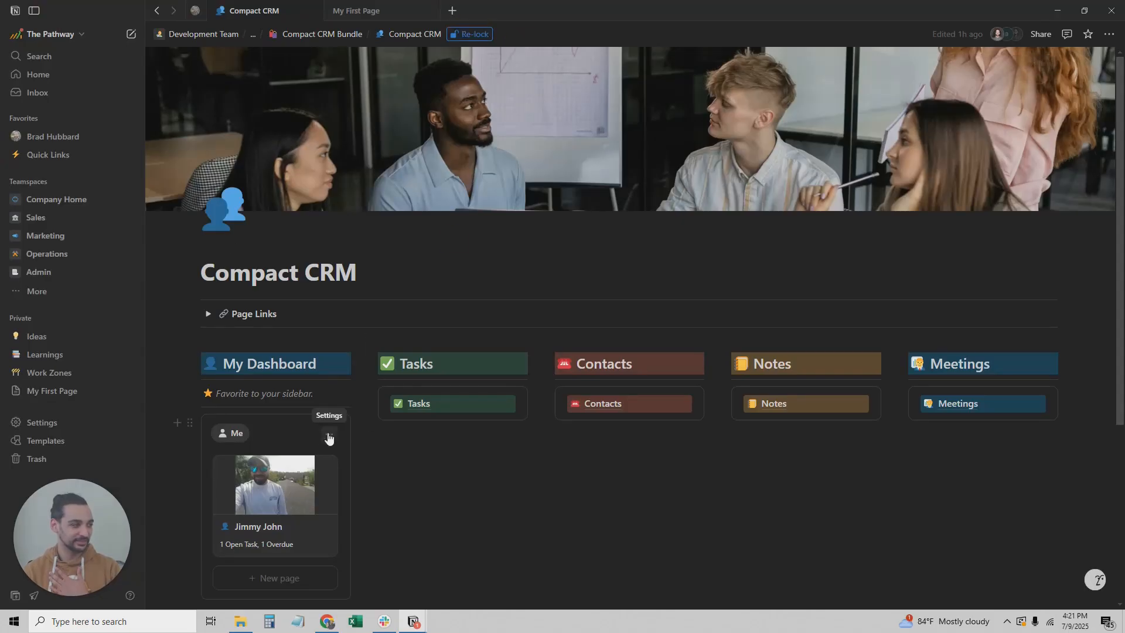
left_click(329, 435)
left_click(404, 296)
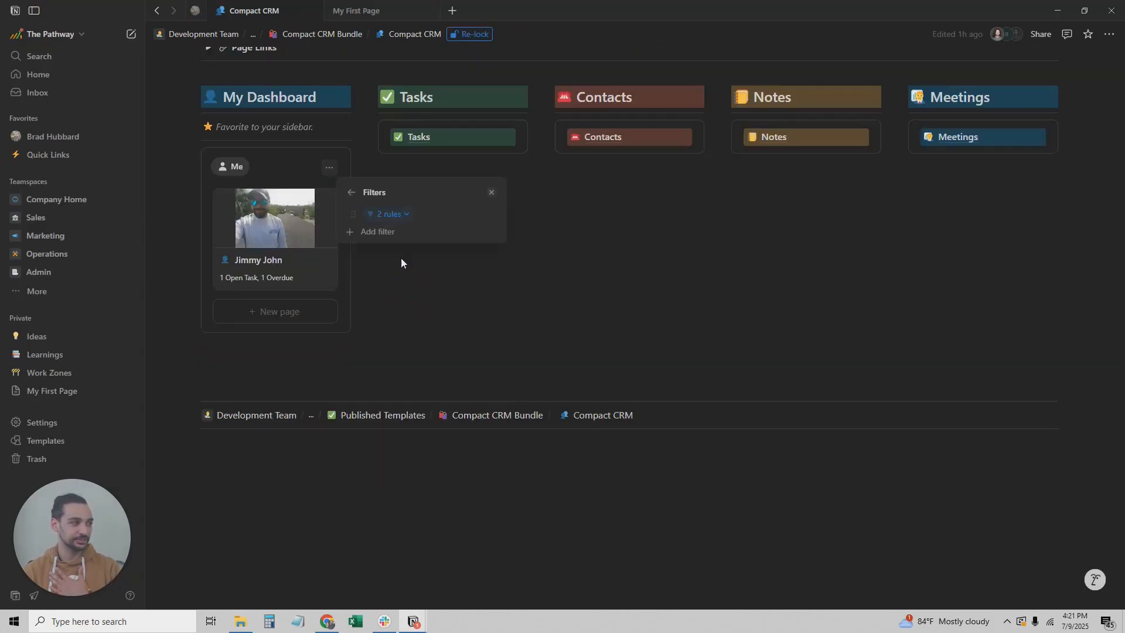
left_click(389, 214)
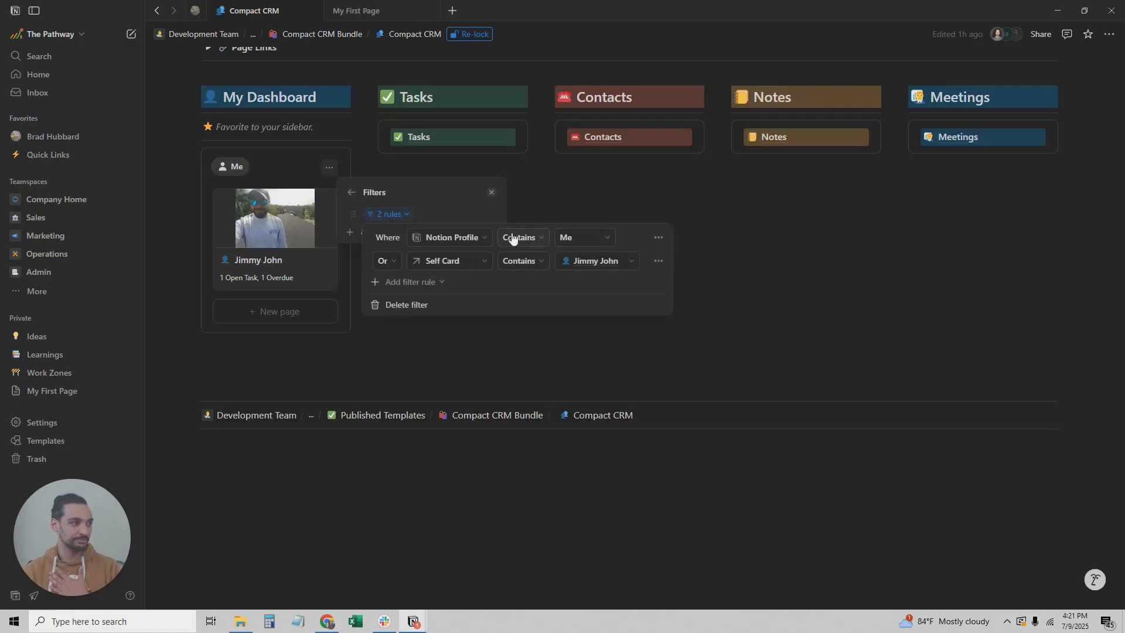
Inspect the rules' property and Me values without changes, then close the filters panel.
left_click(444, 242)
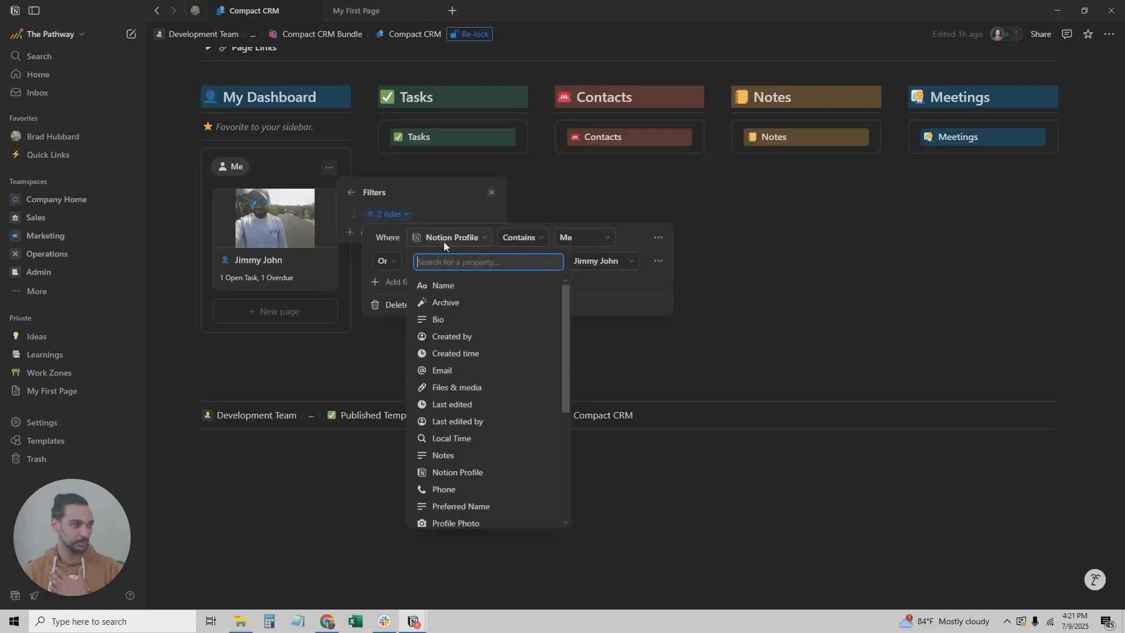
left_click(452, 239)
left_click(576, 244)
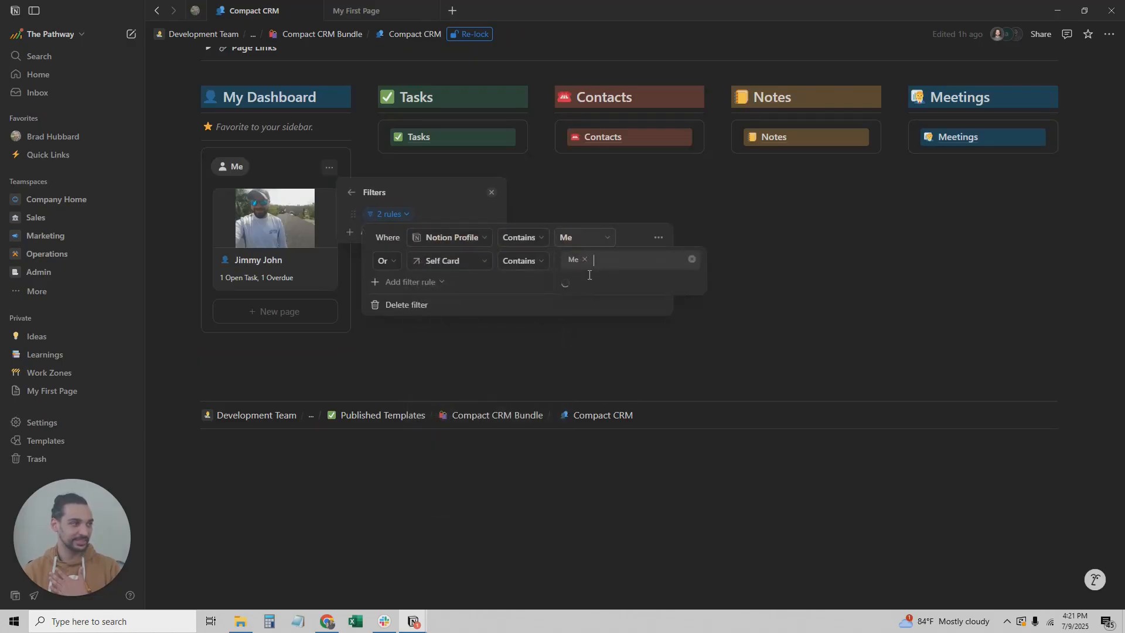
left_click(460, 279)
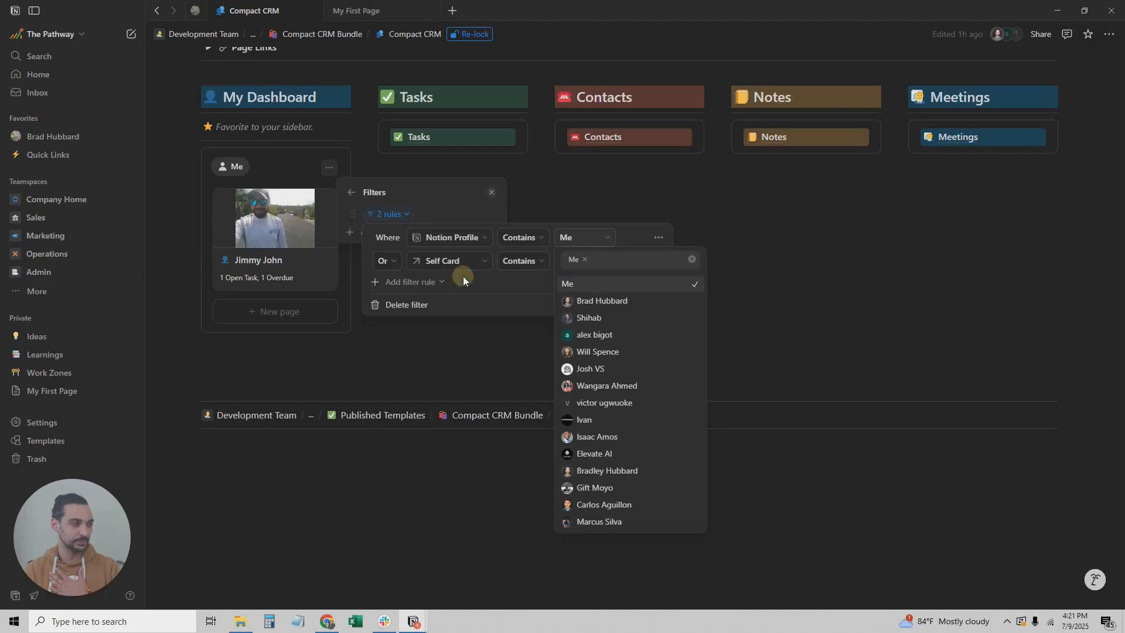
left_click(580, 238)
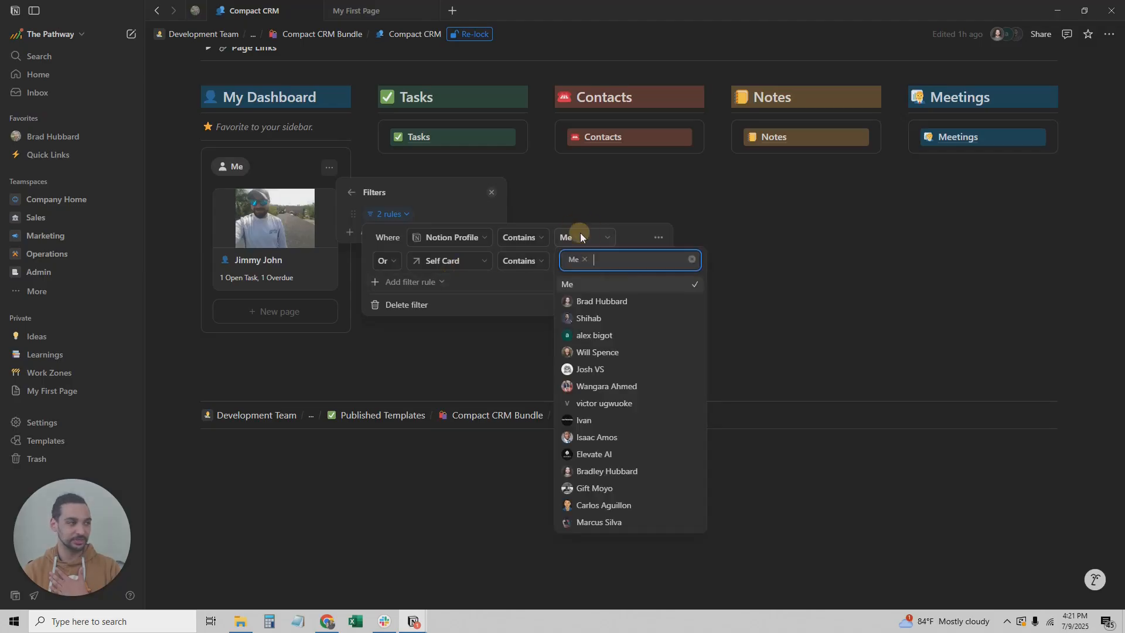
left_click(538, 249)
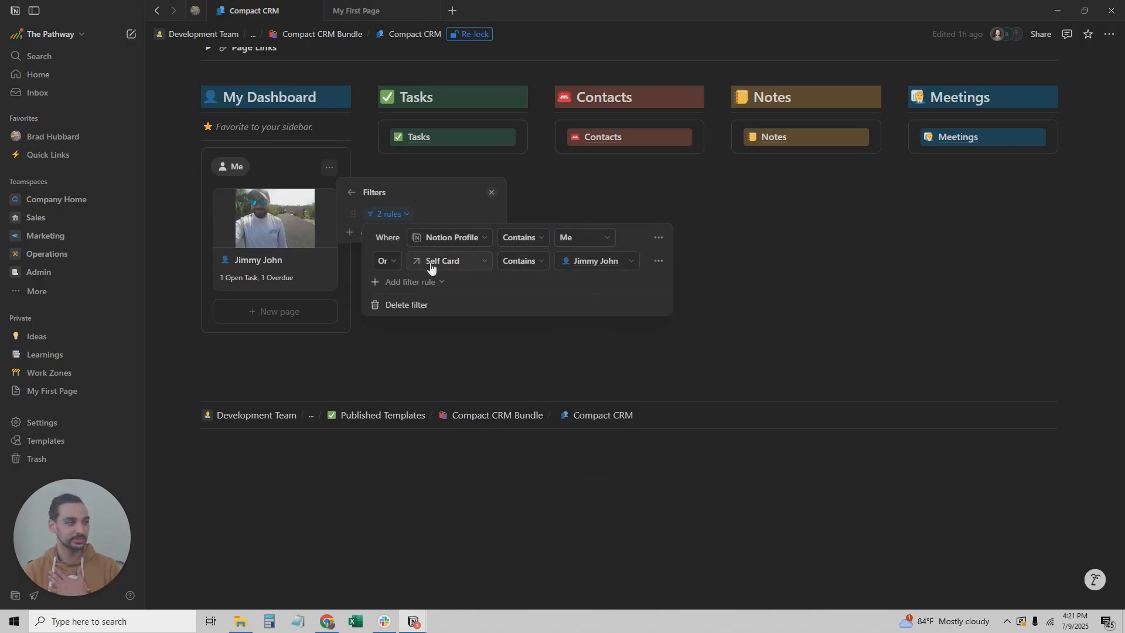
left_click(301, 101)
scroll(313, 431, "up", 1)
scroll(313, 428, "up", 3)
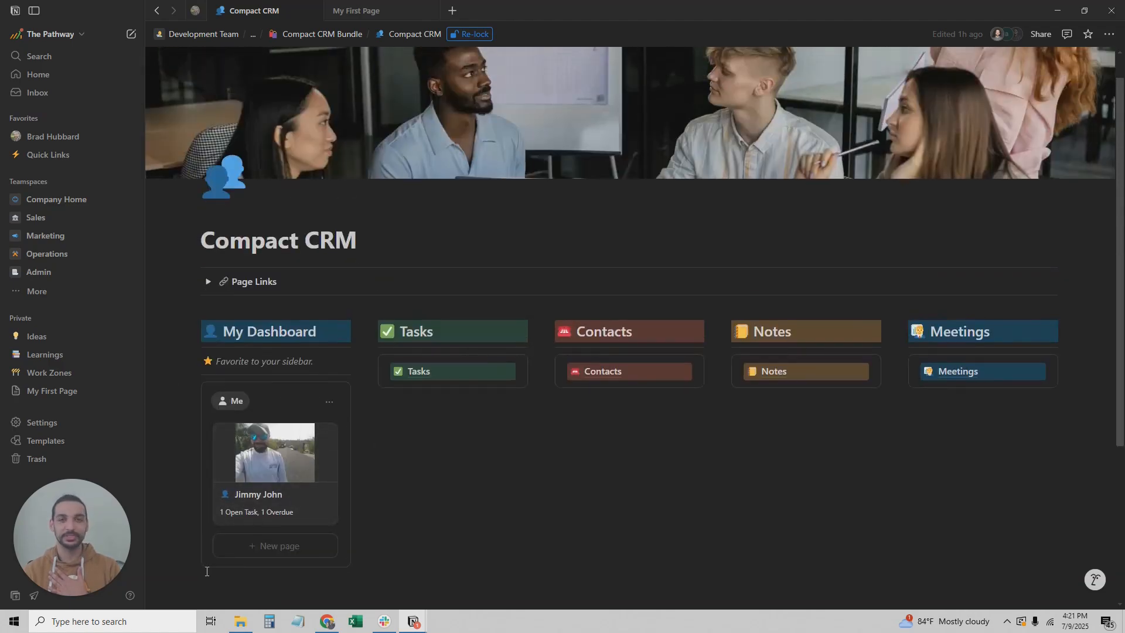
Open the team member card and All People [CCRM], then return to Compact CRM.
left_click(267, 461)
left_click(297, 35)
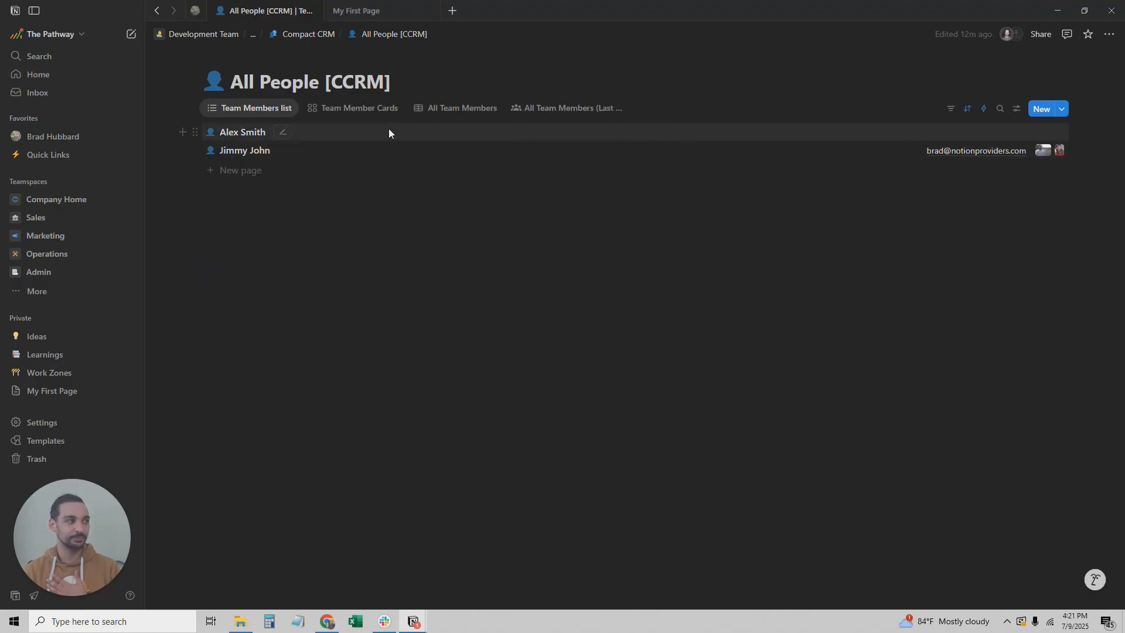
left_click(291, 37)
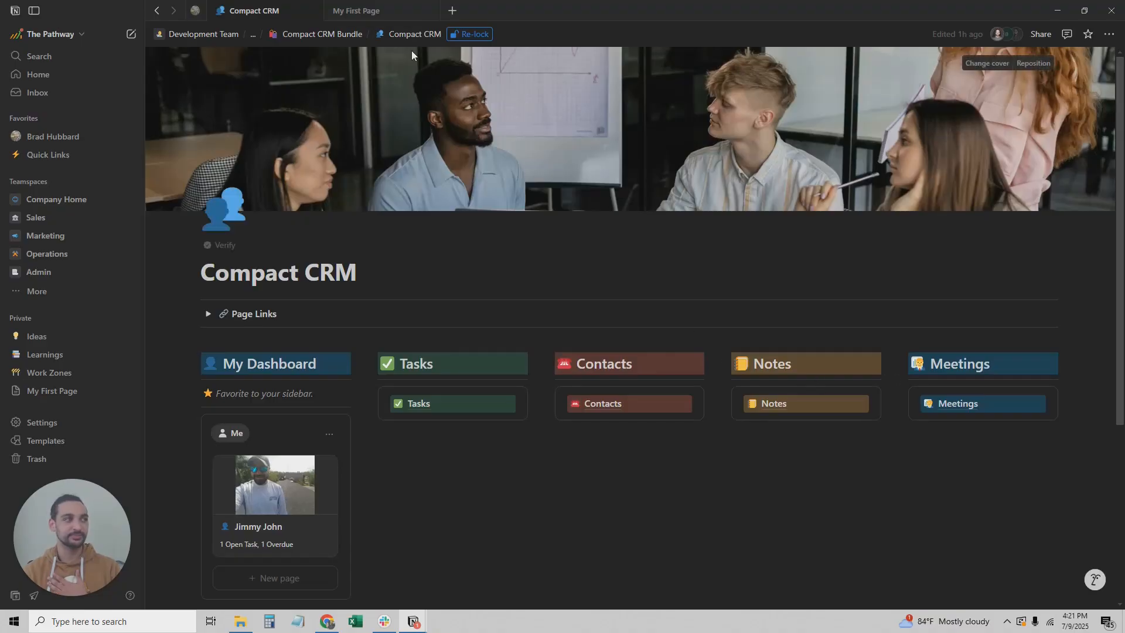
Re-lock the Compact CRM page and briefly check the workspace switcher.
left_click(473, 34)
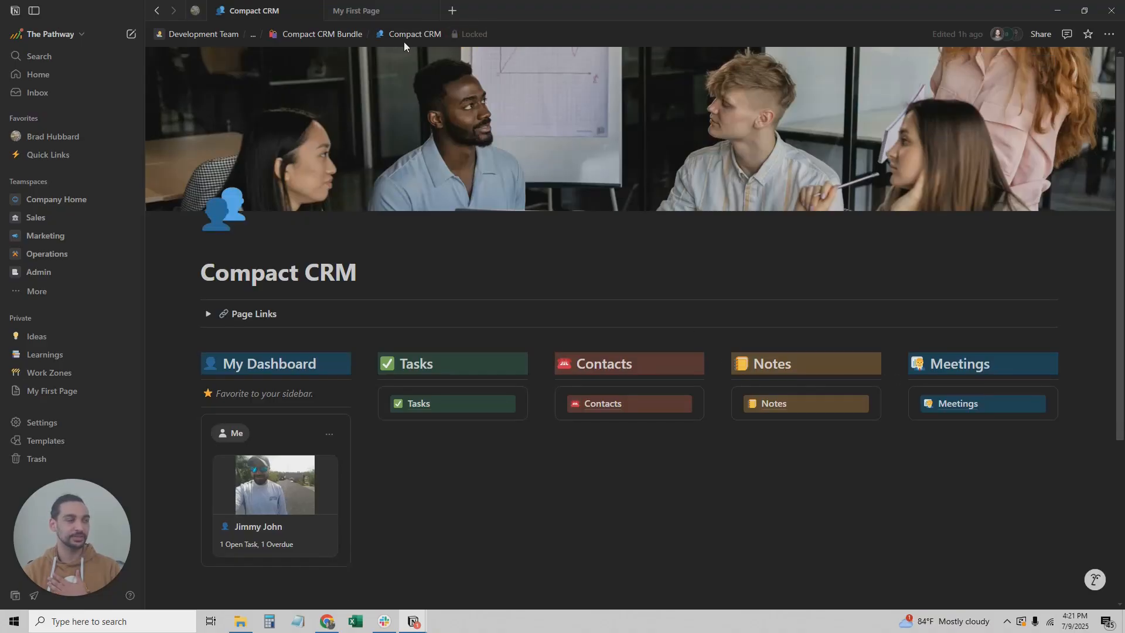
left_click(50, 34)
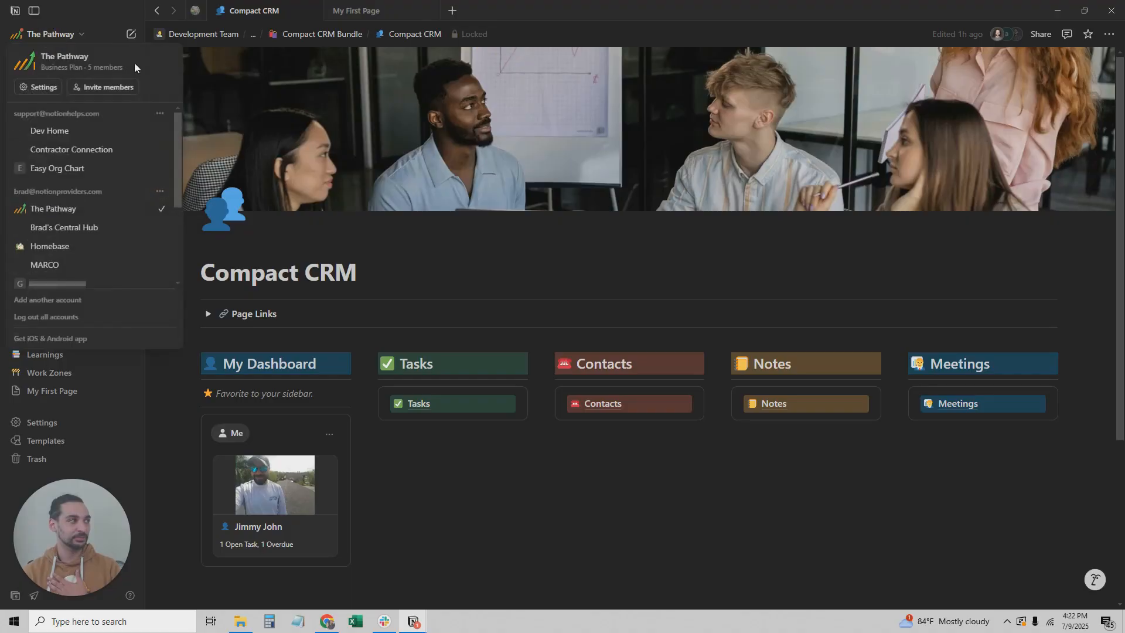
left_click_drag(87, 65, 123, 72)
left_click(29, 33)
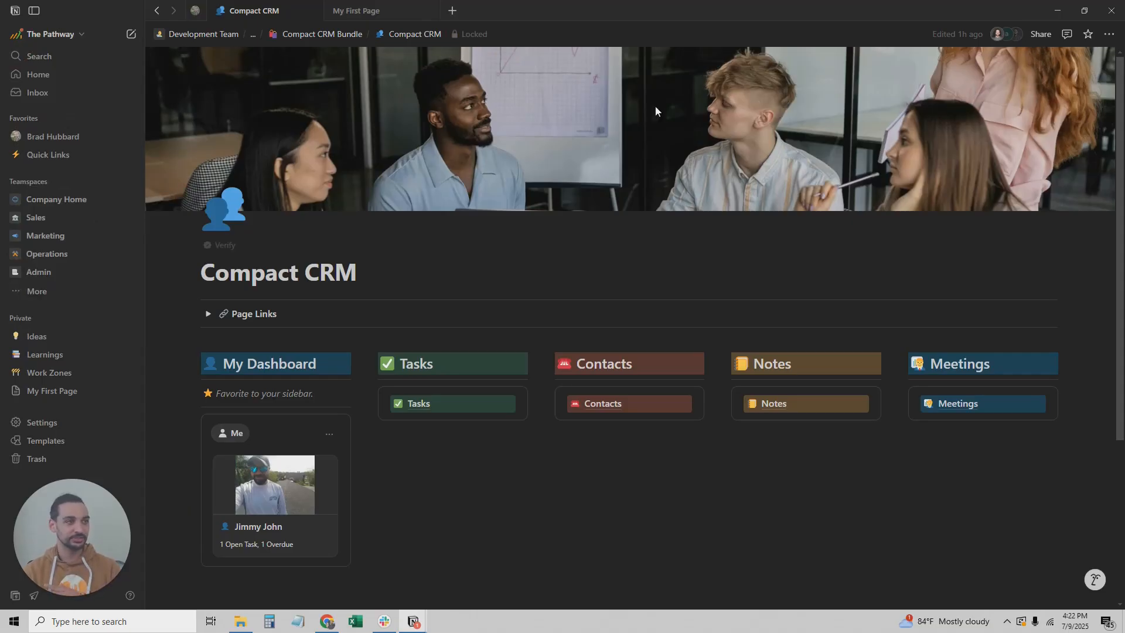
Open Compact CRM's Share panel and invite field, then dismiss it without inviting anyone.
triple_click(231, 278)
left_click(399, 273)
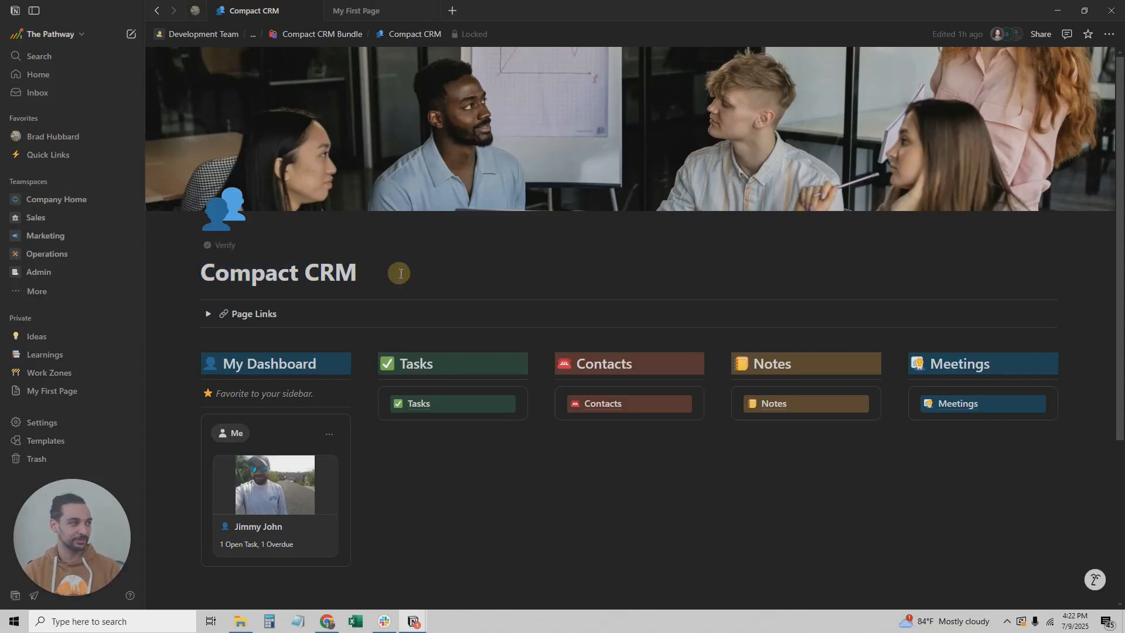
left_click(1033, 35)
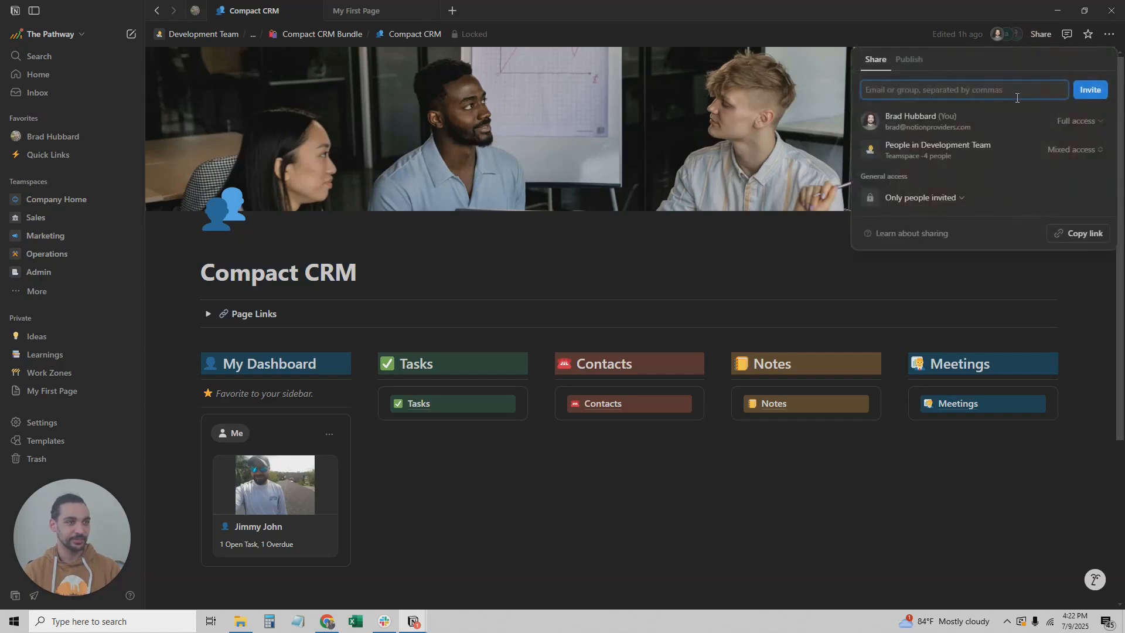
left_click(904, 90)
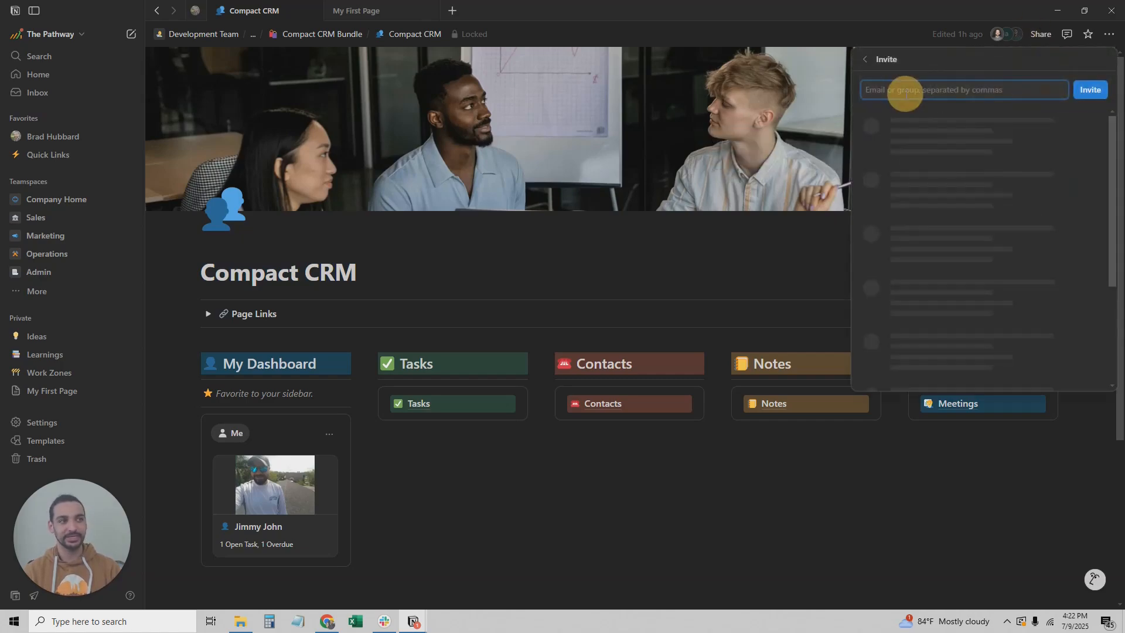
left_click(740, 115)
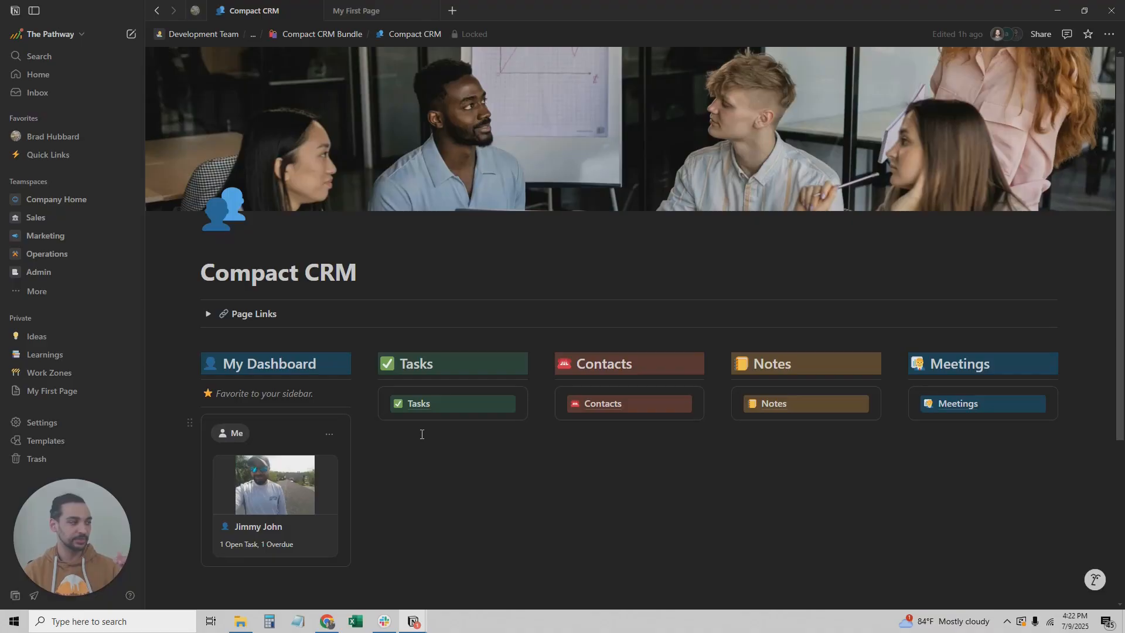
left_click(446, 406)
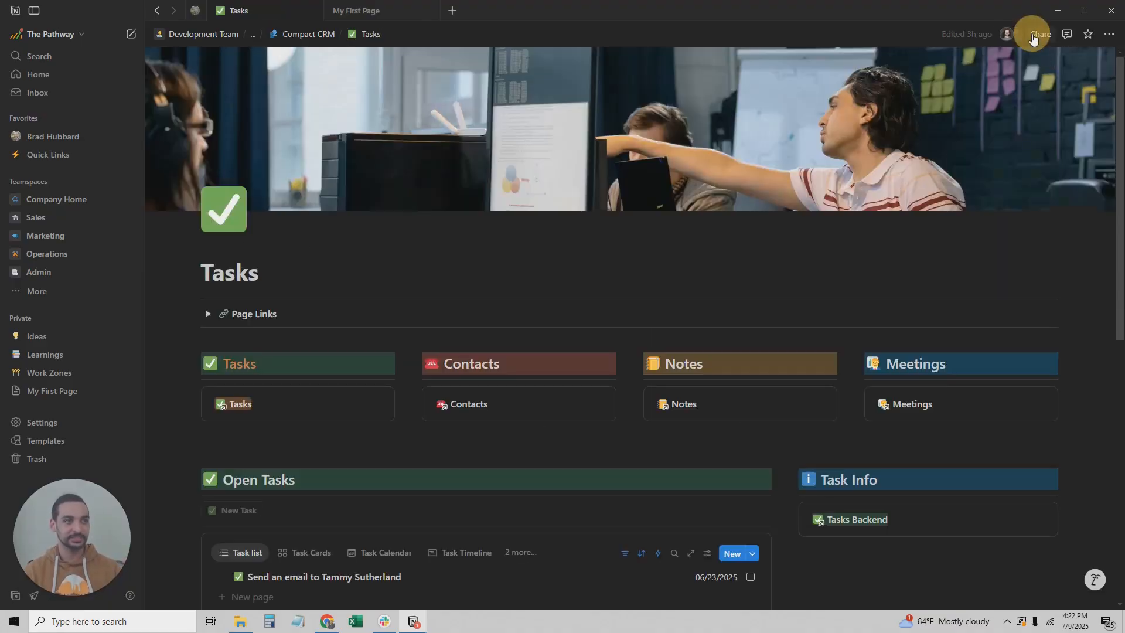
key("alt+Left")
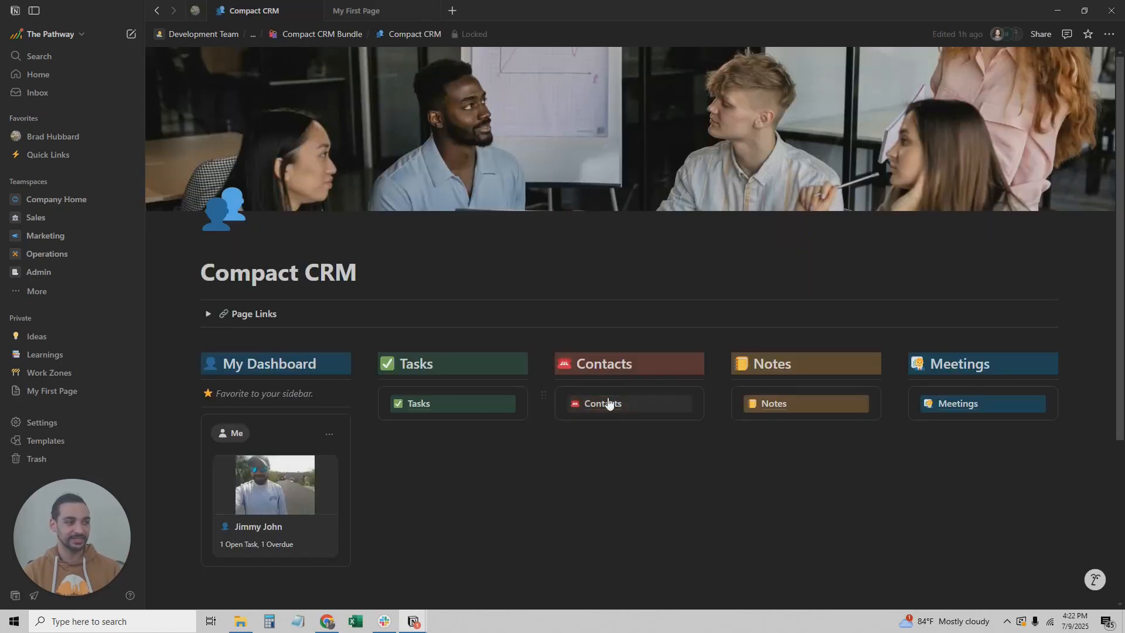
left_click(594, 410)
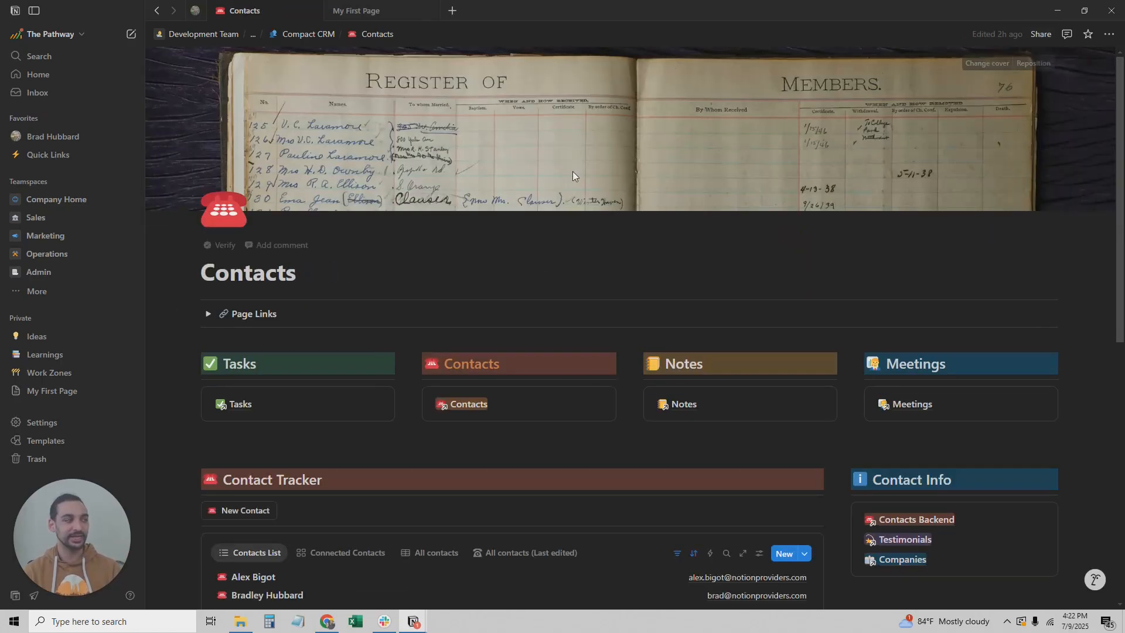
left_click(241, 406)
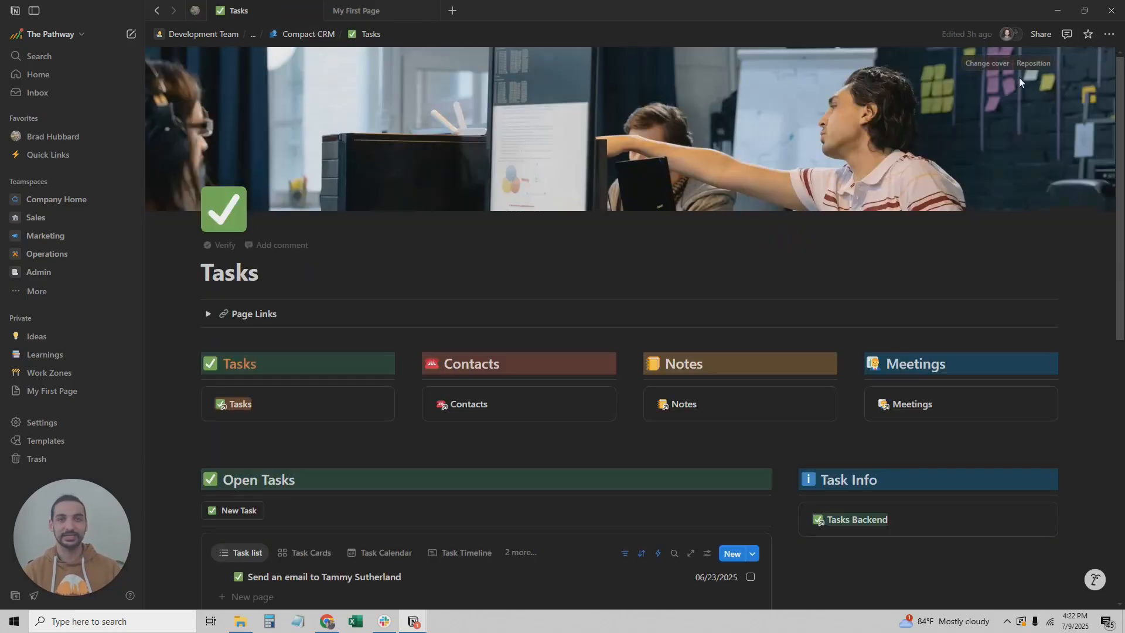
left_click(302, 34)
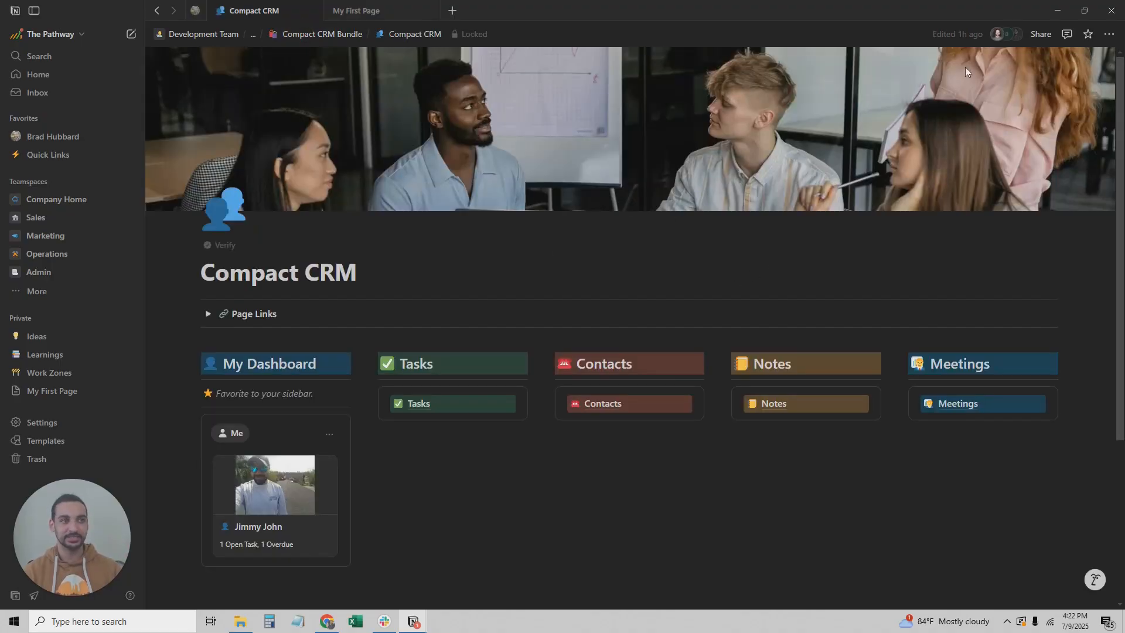
Check and close the Share options, then open the person card under My Dashboard.
left_click(1043, 36)
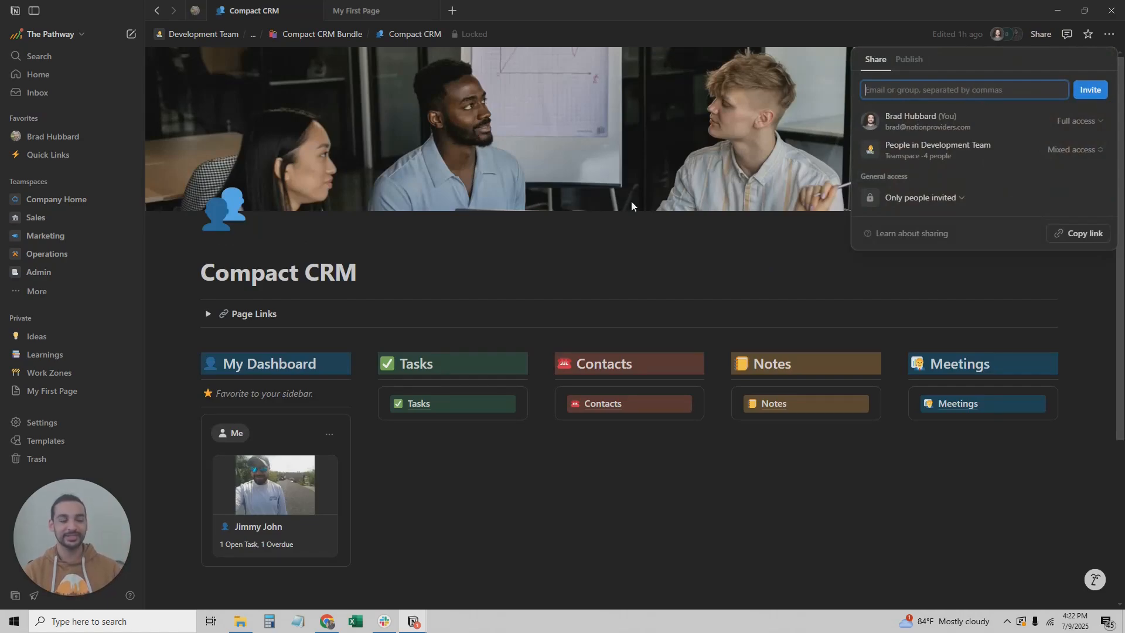
left_click(512, 248)
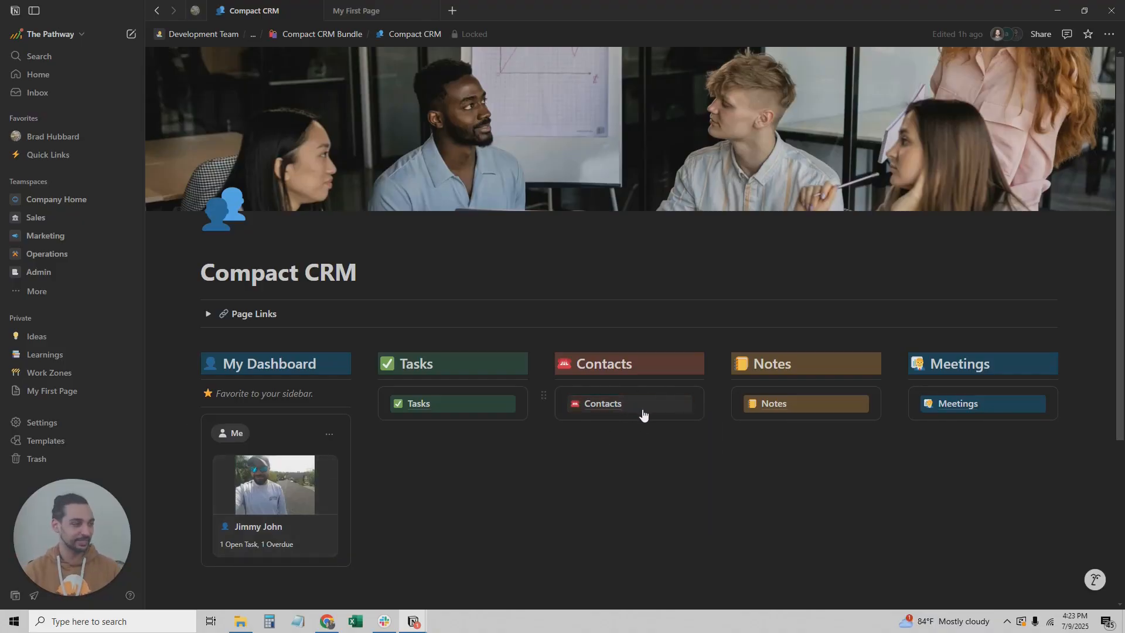
left_click(265, 490)
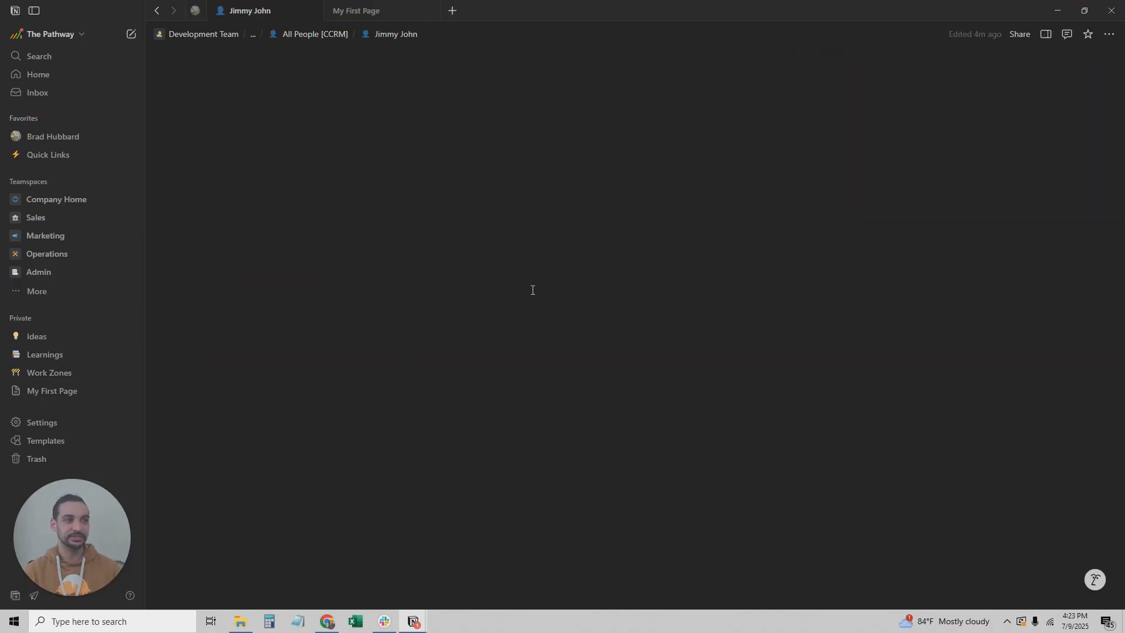
Add a new untitled task to the person's My Tasks table, opening it in side peek.
scroll(388, 183, "down", 1)
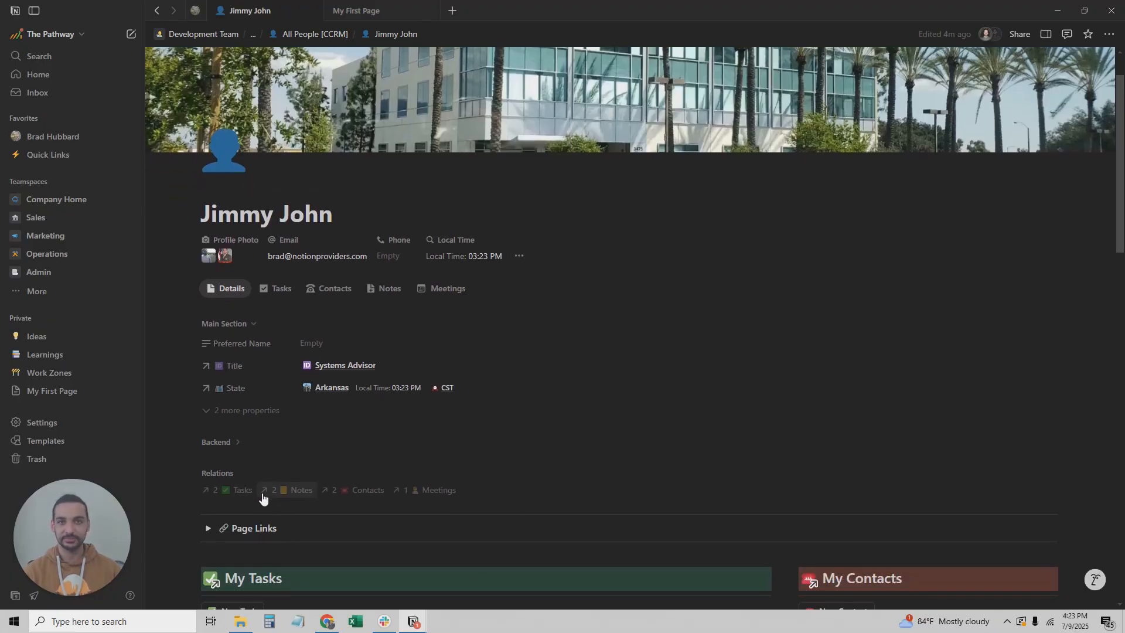
scroll(246, 502, "down", 6)
left_click(230, 261)
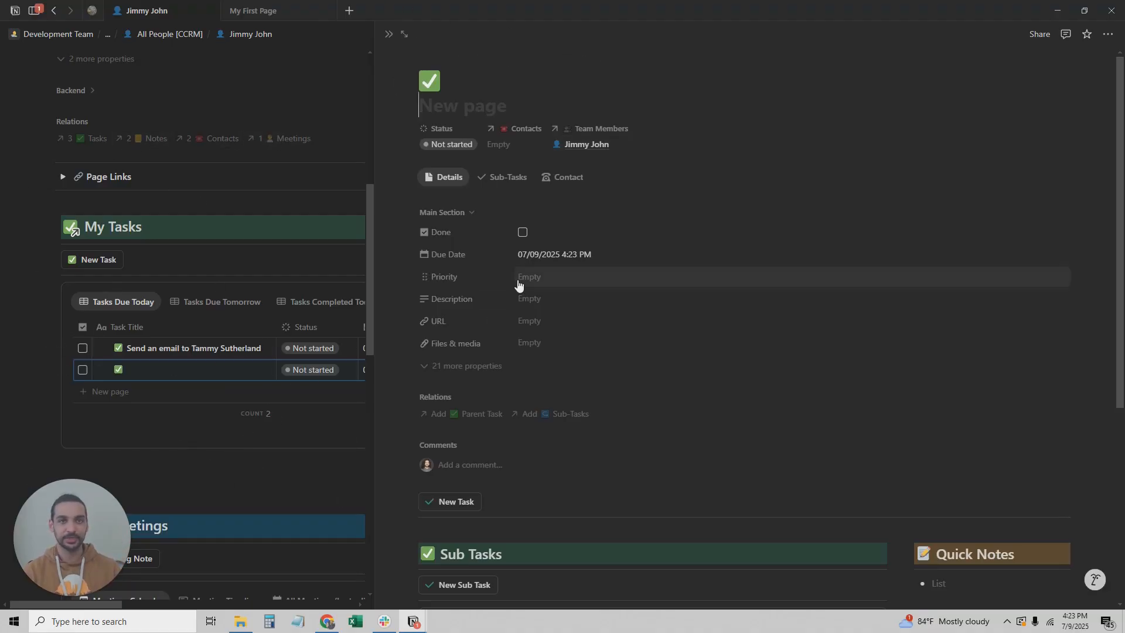
Reassign the task from the page owner to another team member and open that member's page.
left_click(586, 145)
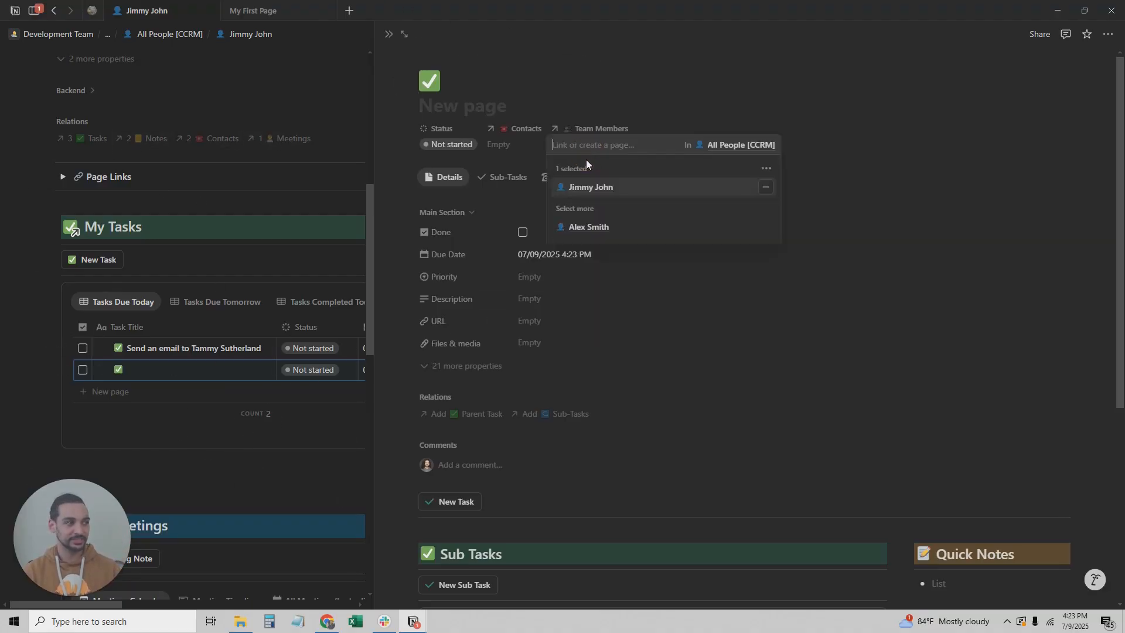
left_click(580, 227)
left_click(766, 187)
left_click(494, 157)
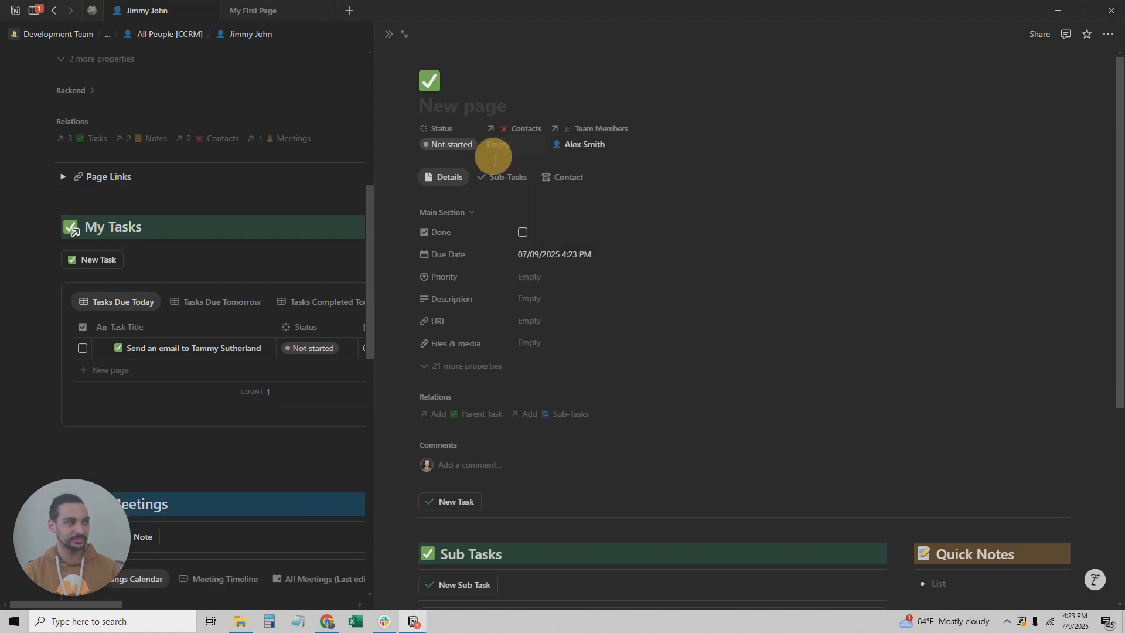
left_click(600, 153)
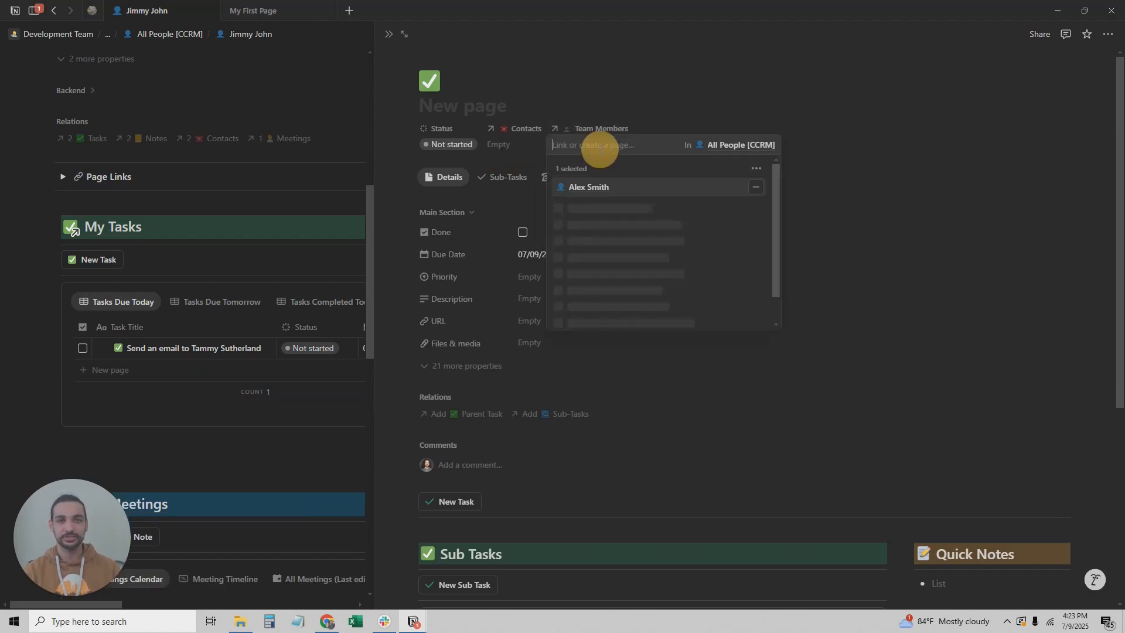
left_click(592, 191)
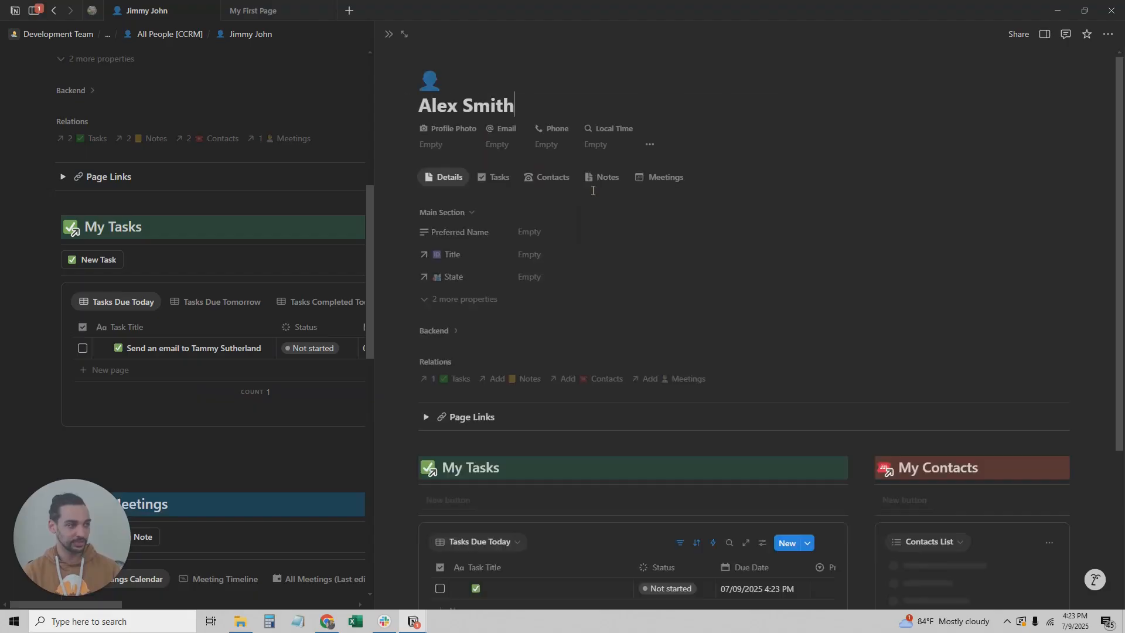
Title the empty task as a short request, 'Hey [name], do this.'.
scroll(592, 208, "down", 5)
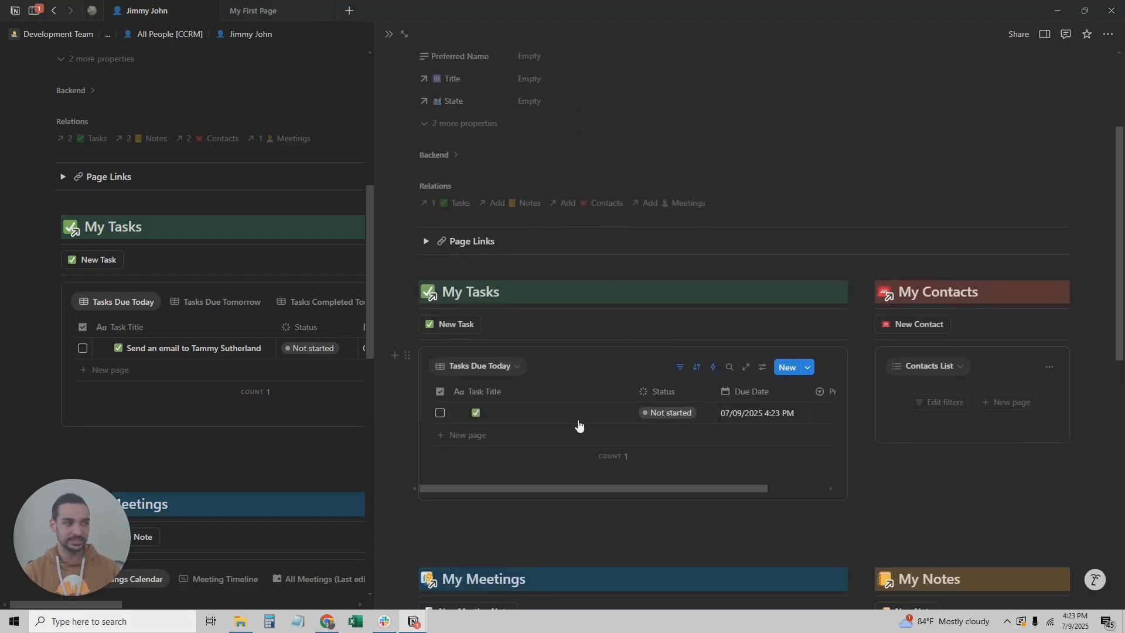
left_click(545, 417)
type("Hey Alex")
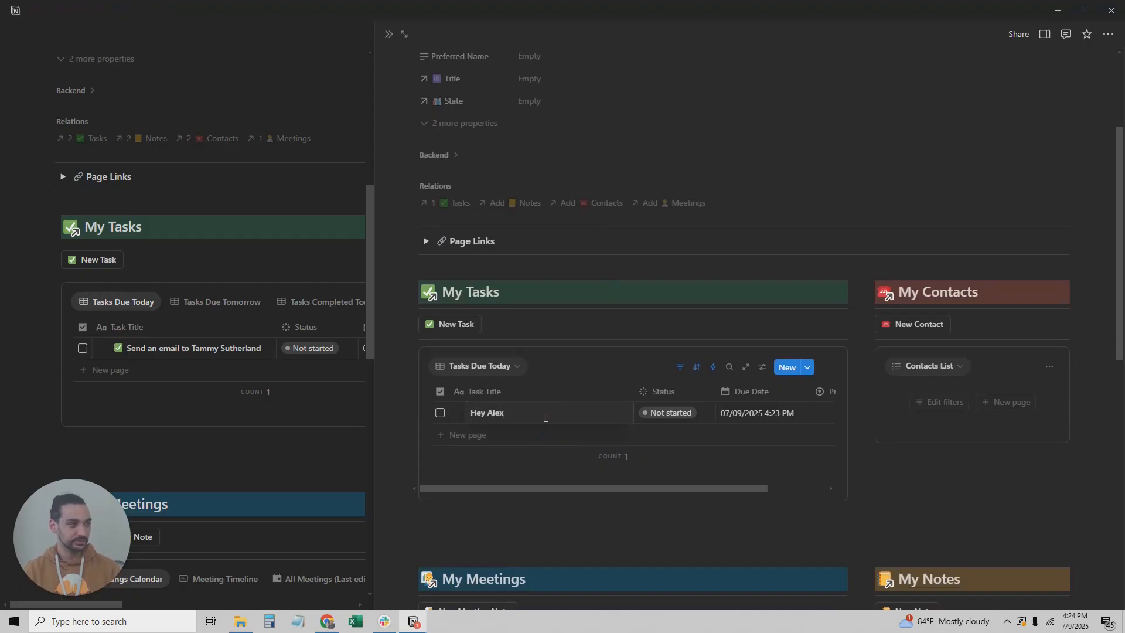
left_click(586, 360)
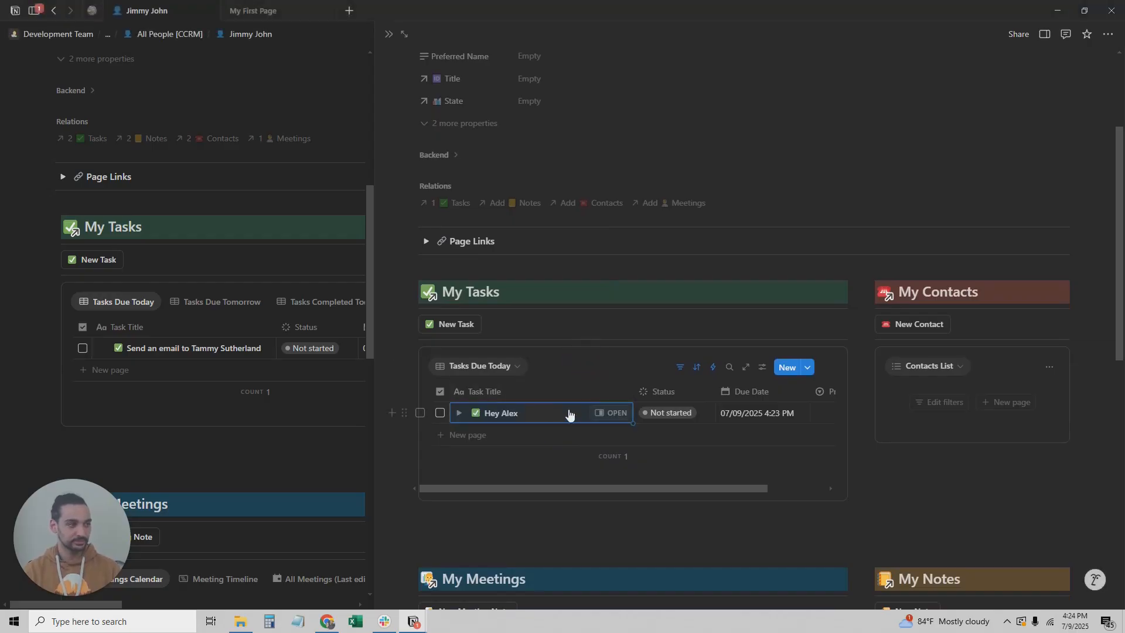
left_click(545, 413)
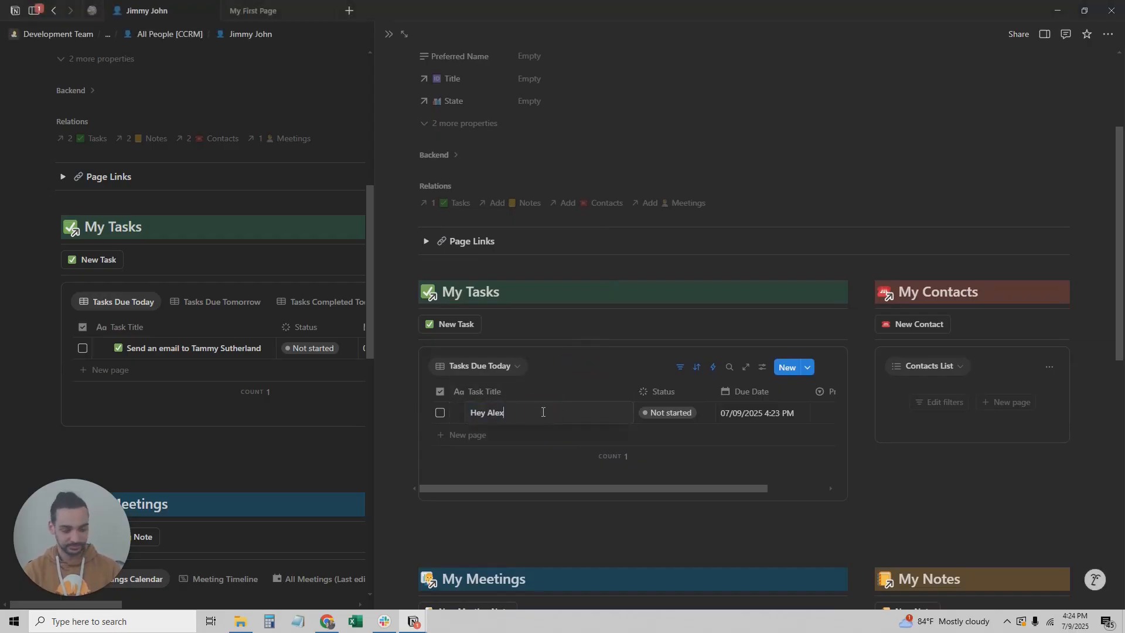
type(", do this.")
left_click(563, 380)
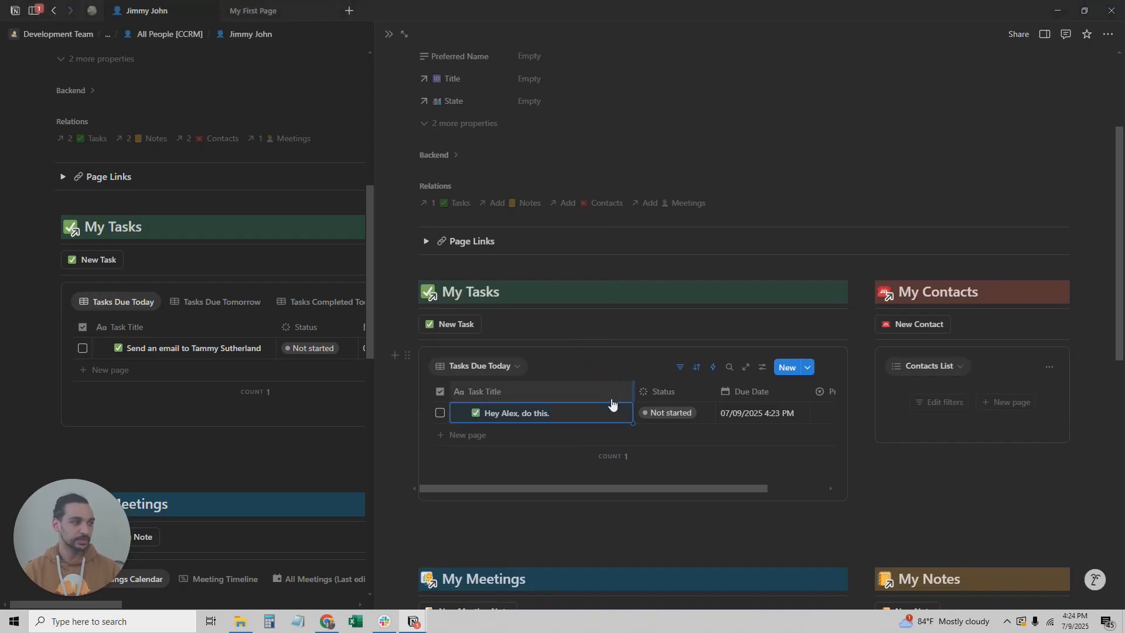
left_click(607, 405)
left_click(625, 342)
Open the task in side peek and reassign it back to the page owner only.
left_click(613, 415)
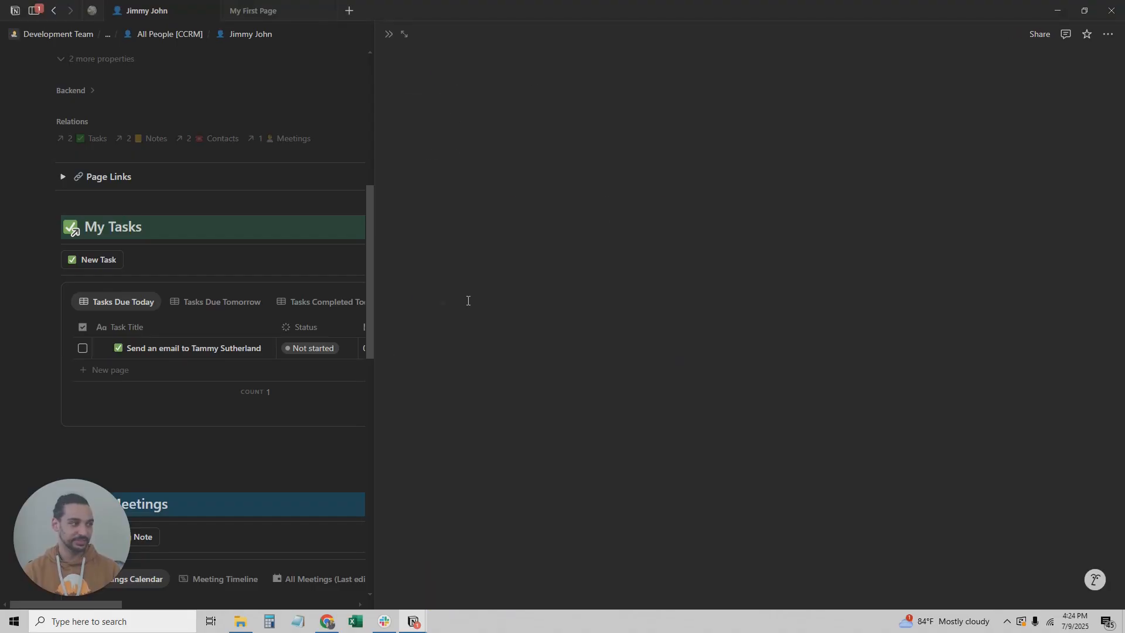
left_click(572, 145)
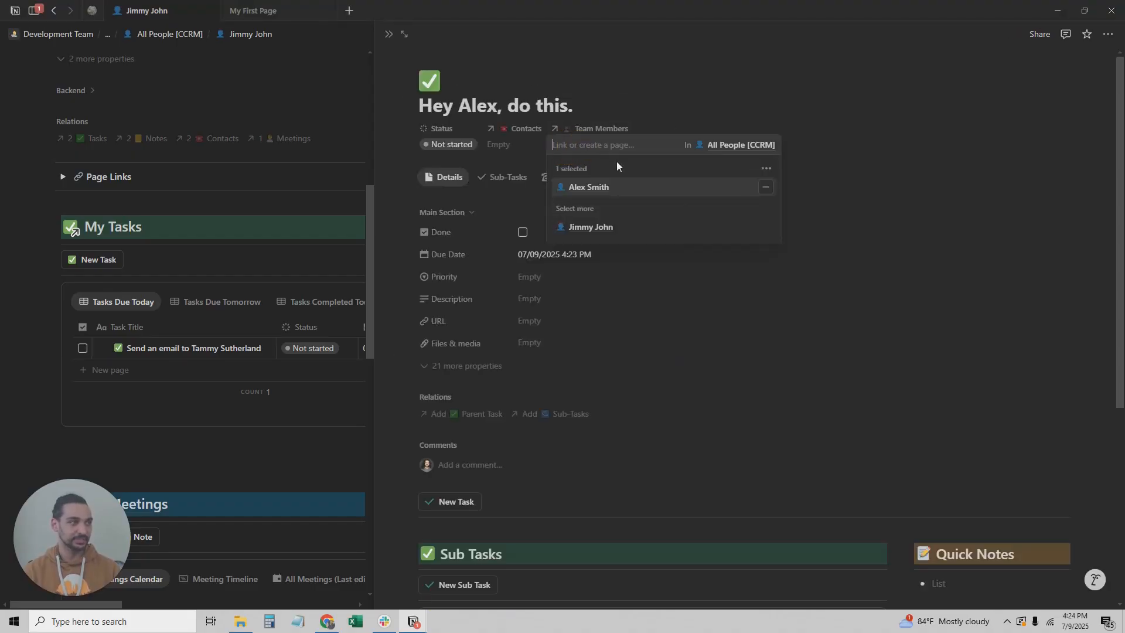
left_click(767, 227)
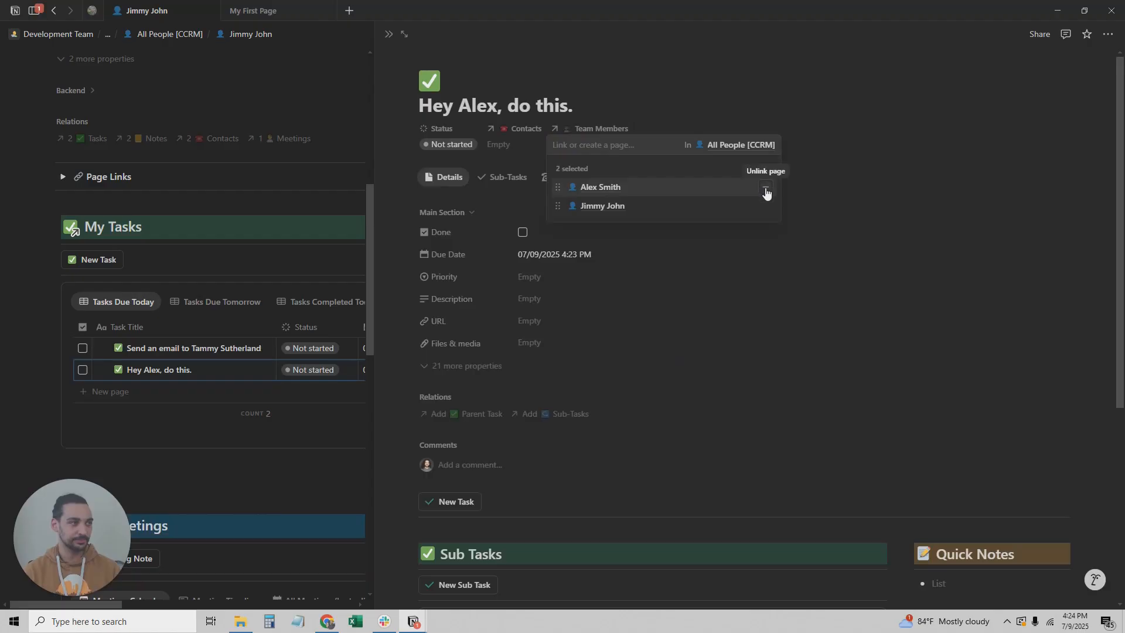
left_click(756, 188)
left_click(450, 231)
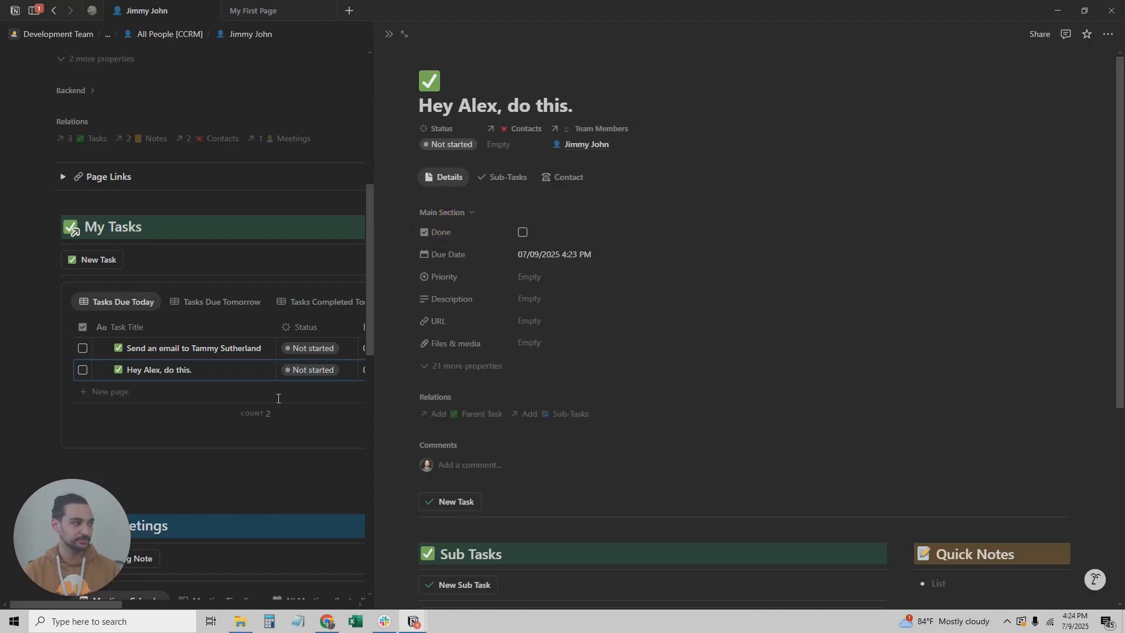
scroll(223, 252, "up", 5)
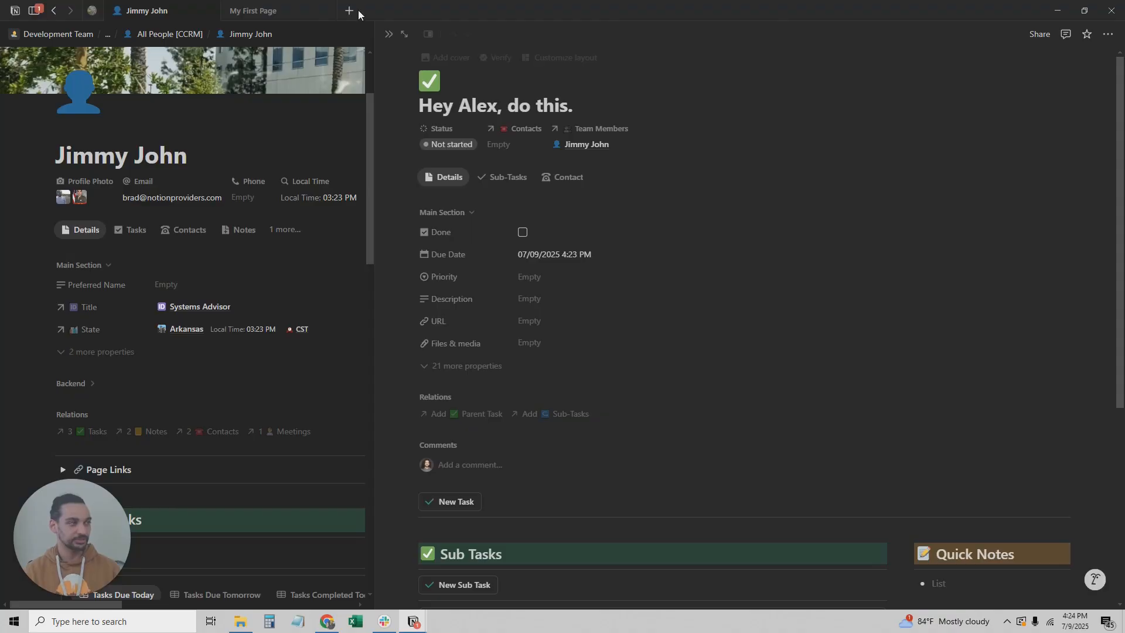
Move the 'do this.' task page to the Trash.
left_click(1108, 34)
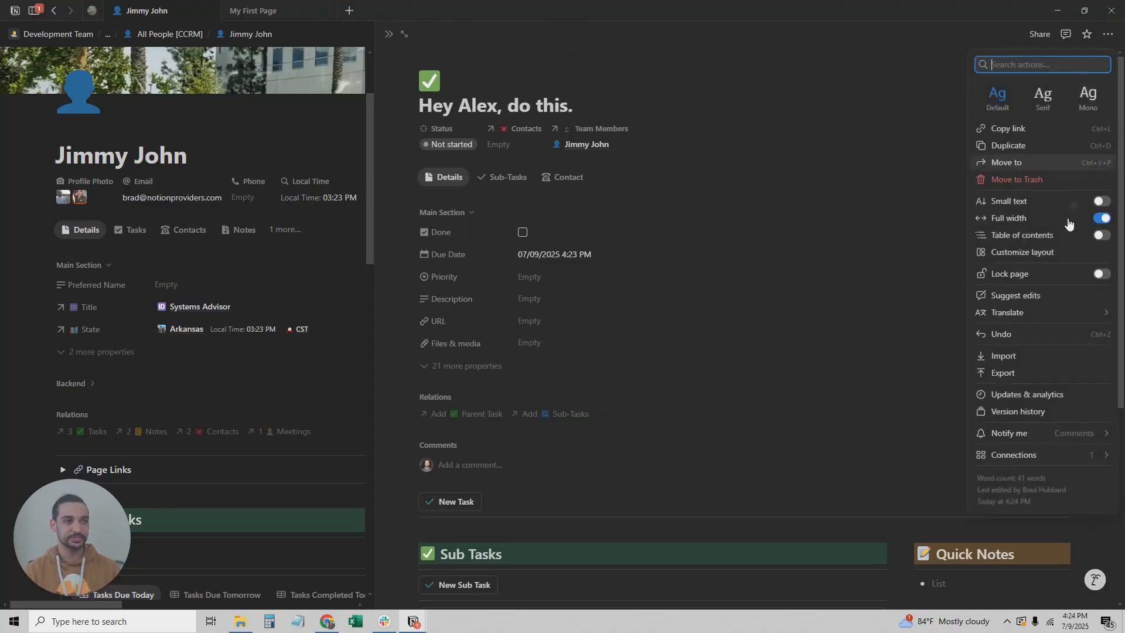
left_click(1017, 179)
scroll(640, 333, "down", 3)
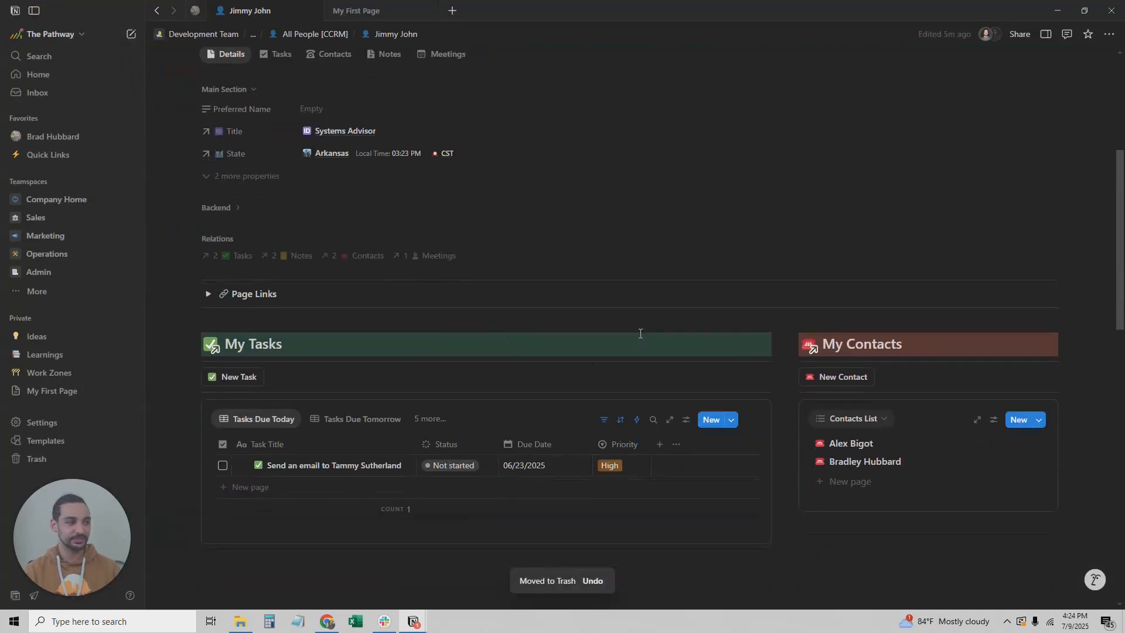
scroll(640, 334, "up", 5)
Go back to the Compact CRM page through the breadcrumb menu.
left_click(253, 35)
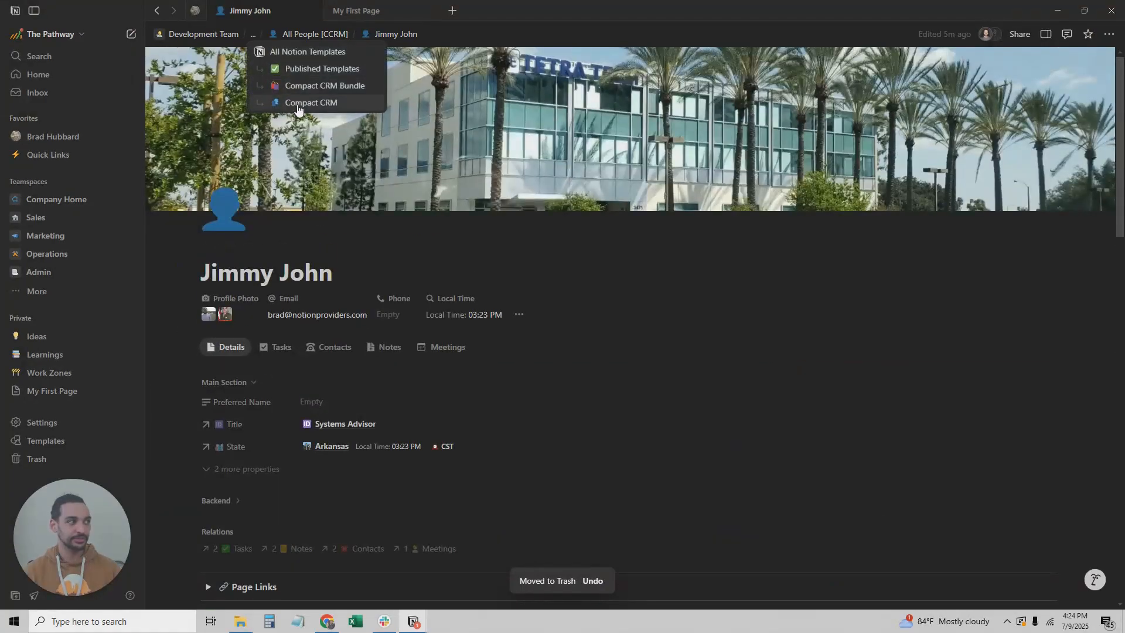
left_click(297, 104)
scroll(699, 300, "down", 1)
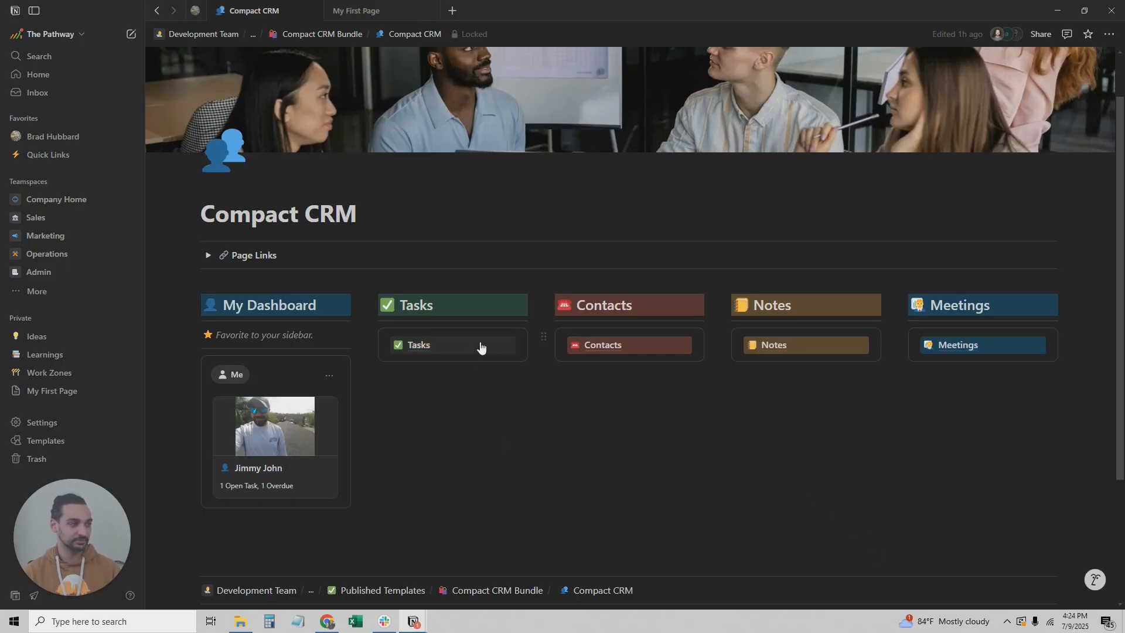
mouse_move(480, 346)
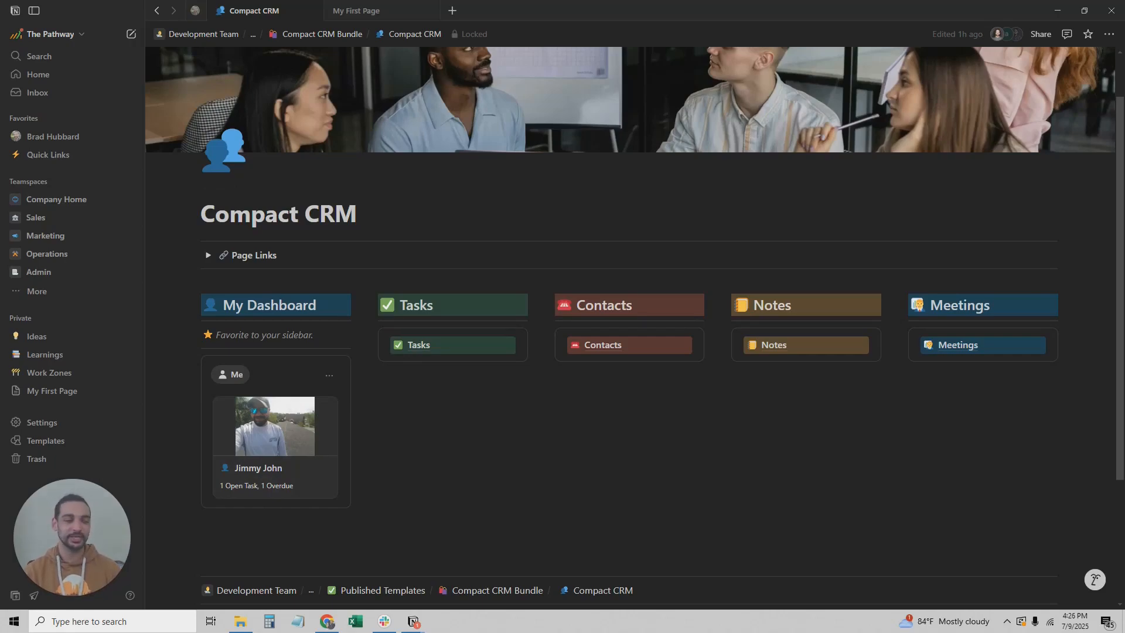
Open the person's card under My Dashboard and expand its Page Links section.
left_click(308, 436)
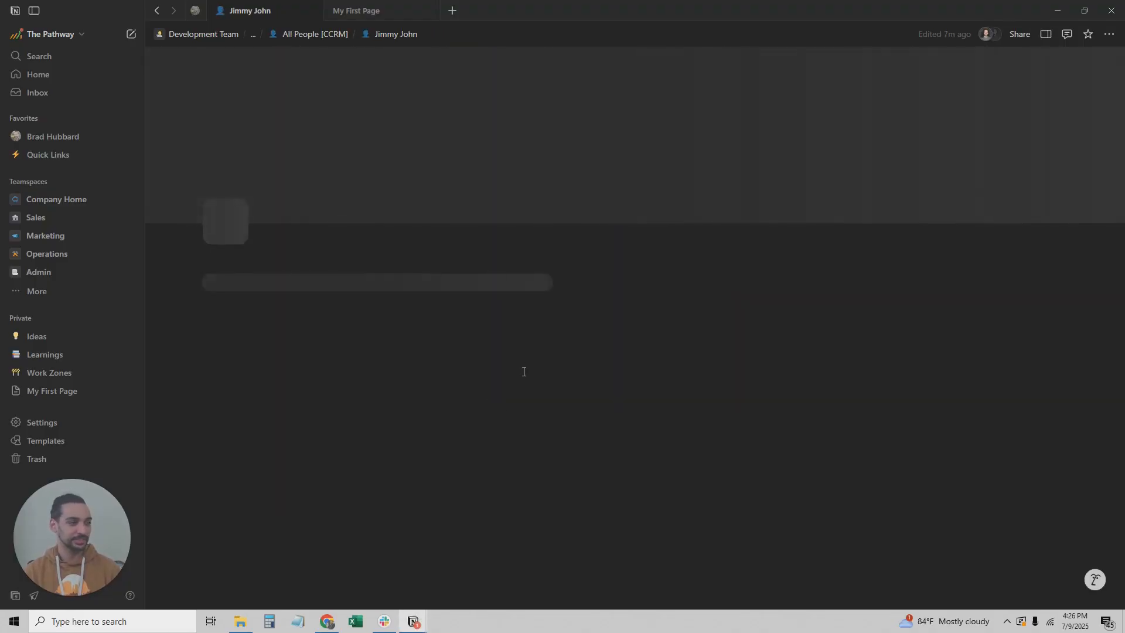
scroll(523, 371, "down", 5)
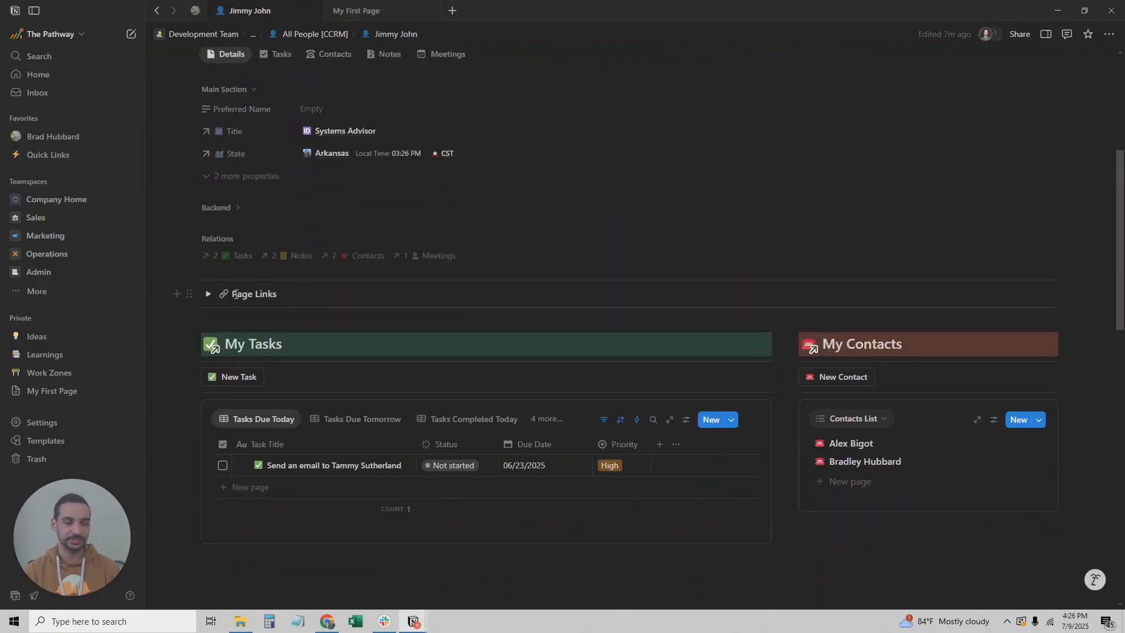
left_click(209, 295)
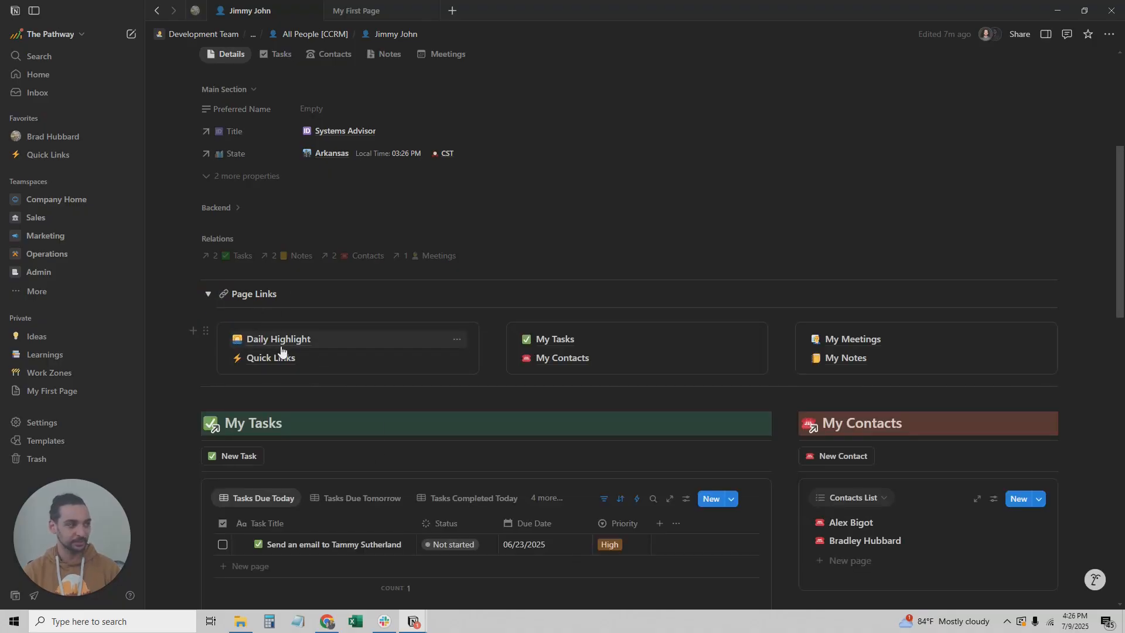
mouse_move(283, 345)
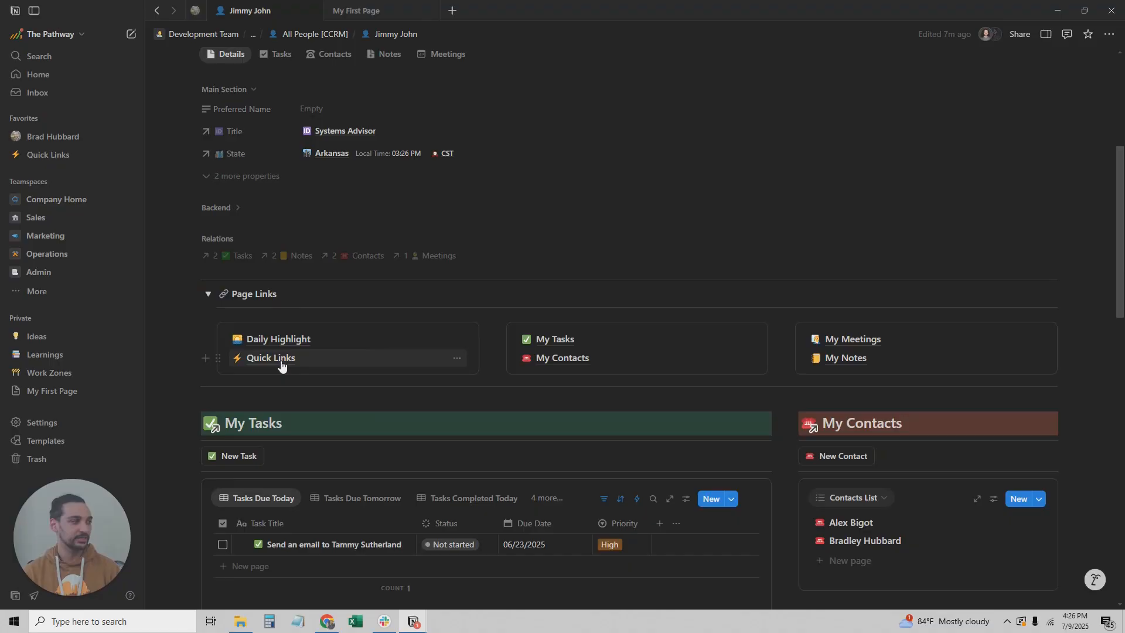
mouse_move(281, 365)
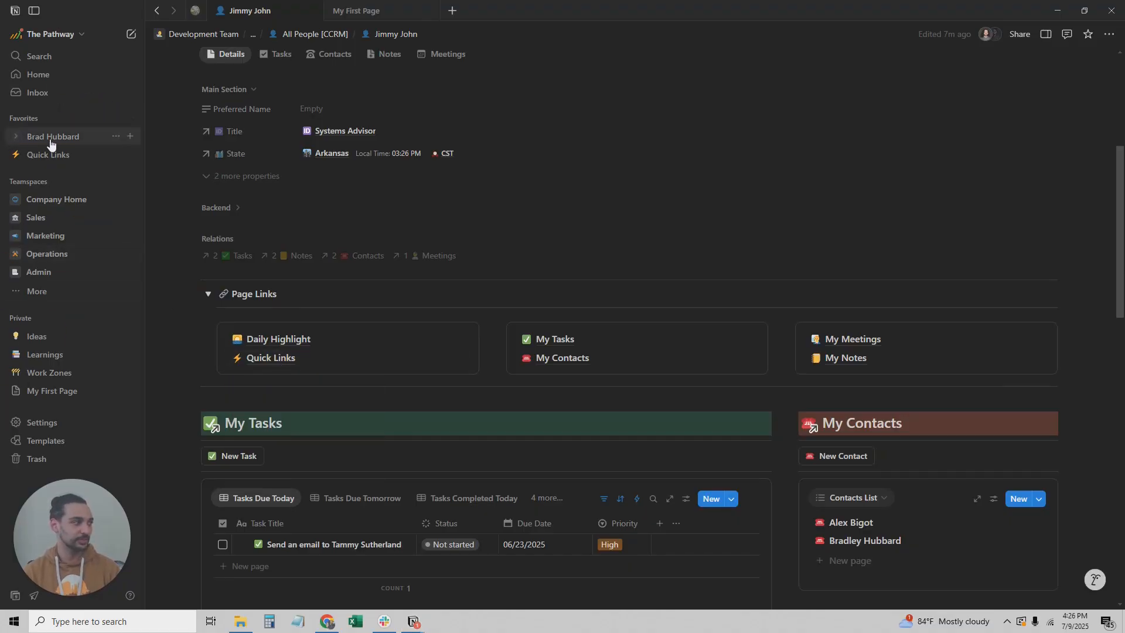
Toggle the Quick Links favorite, collapse Page Links, and return to the page top.
left_click(16, 158)
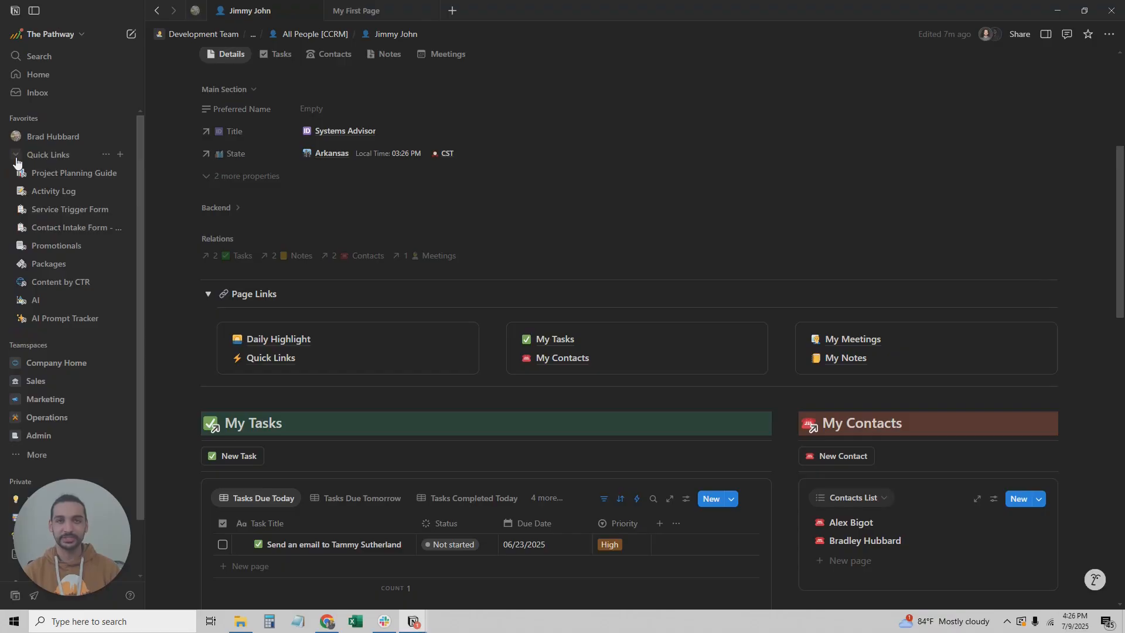
left_click(17, 159)
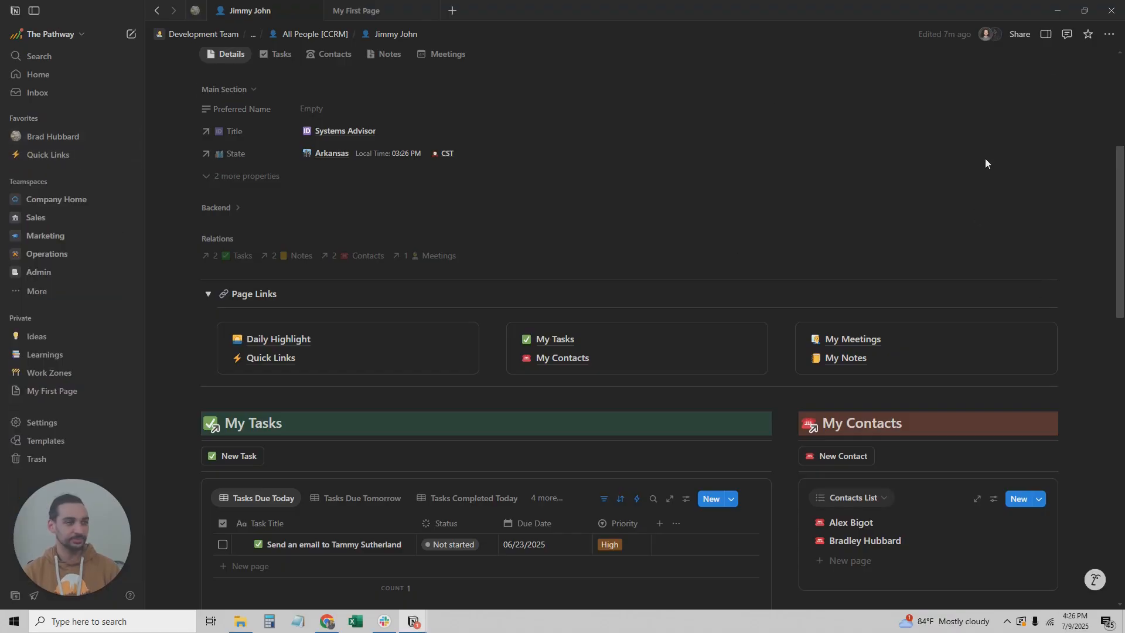
scroll(572, 402, "up", 4)
scroll(572, 402, "down", 3)
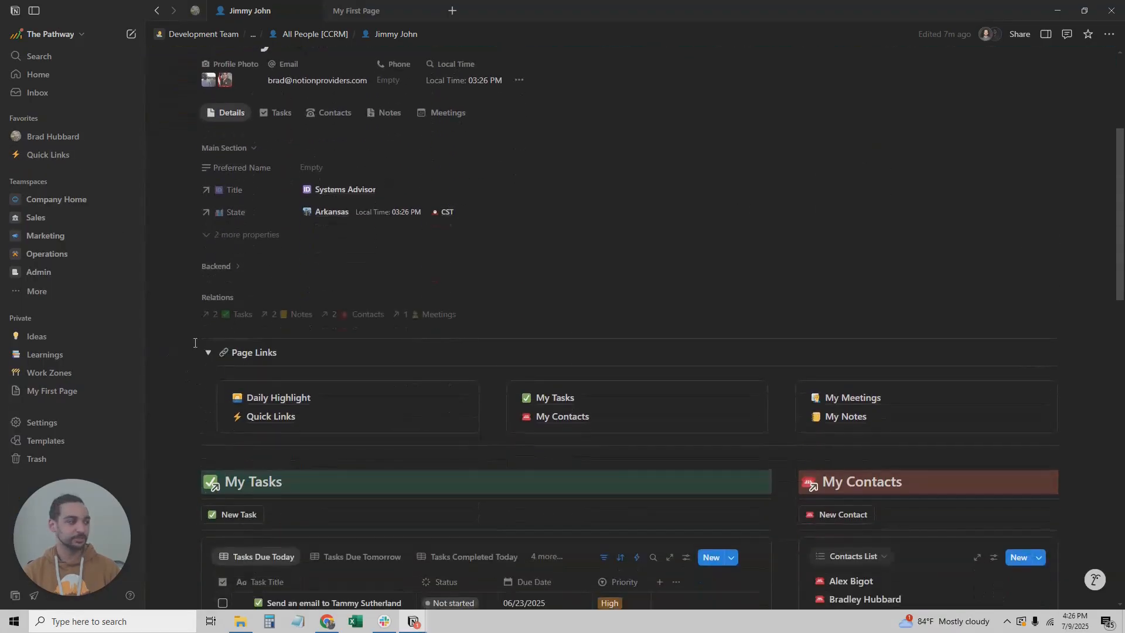
left_click(209, 359)
scroll(658, 422, "up", 5)
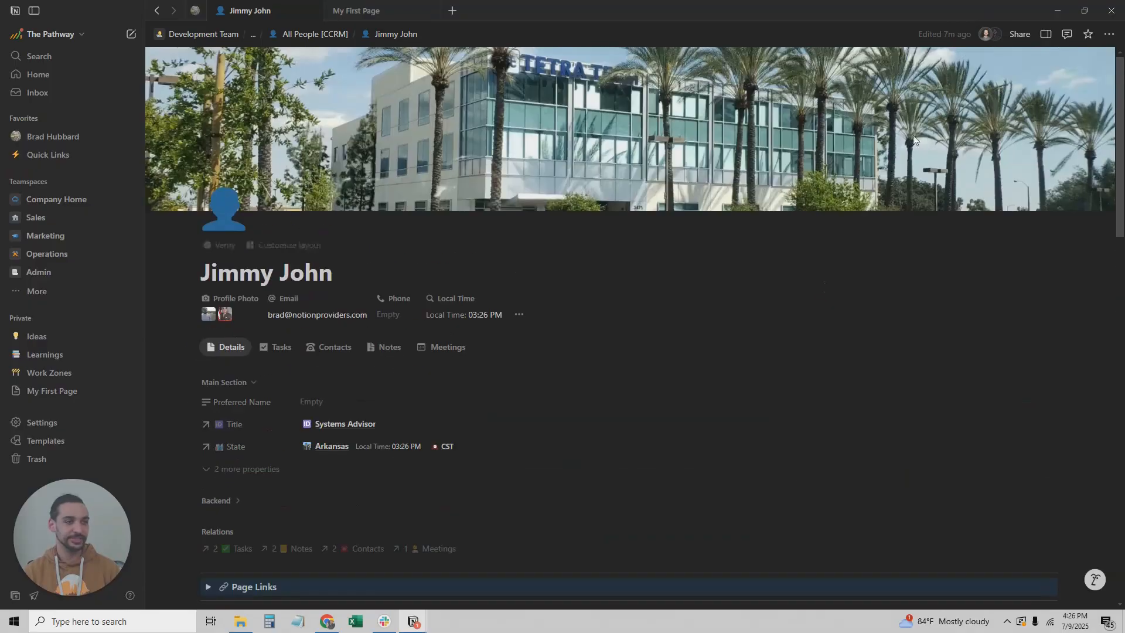
Star the person's page, then expand its favorite, My Tasks and All Tasks in the sidebar.
left_click(1088, 36)
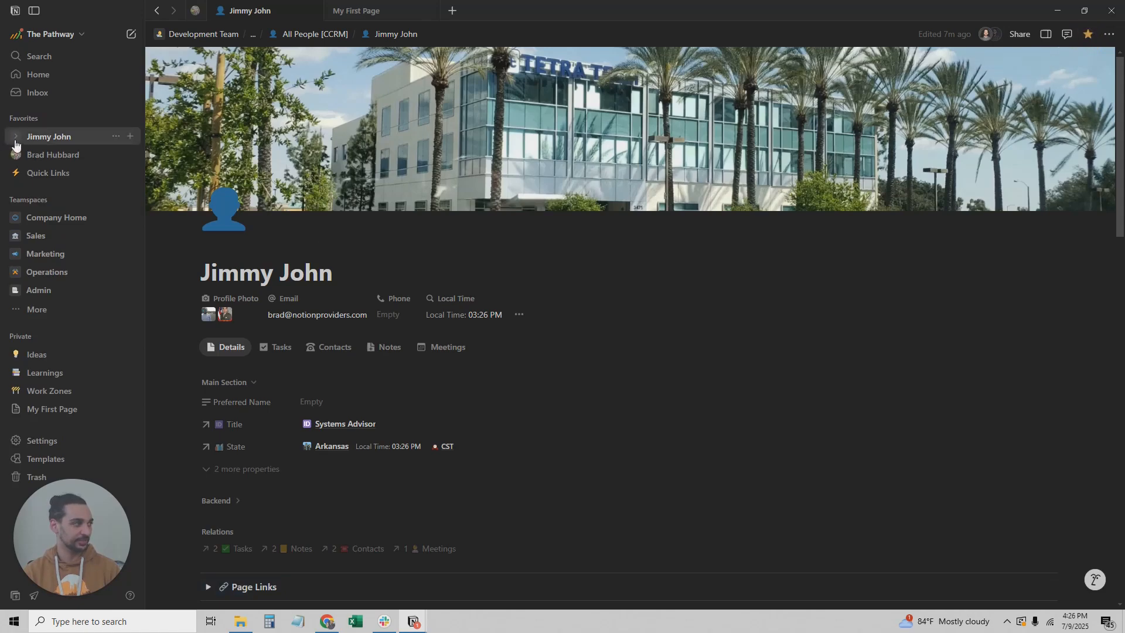
left_click(15, 136)
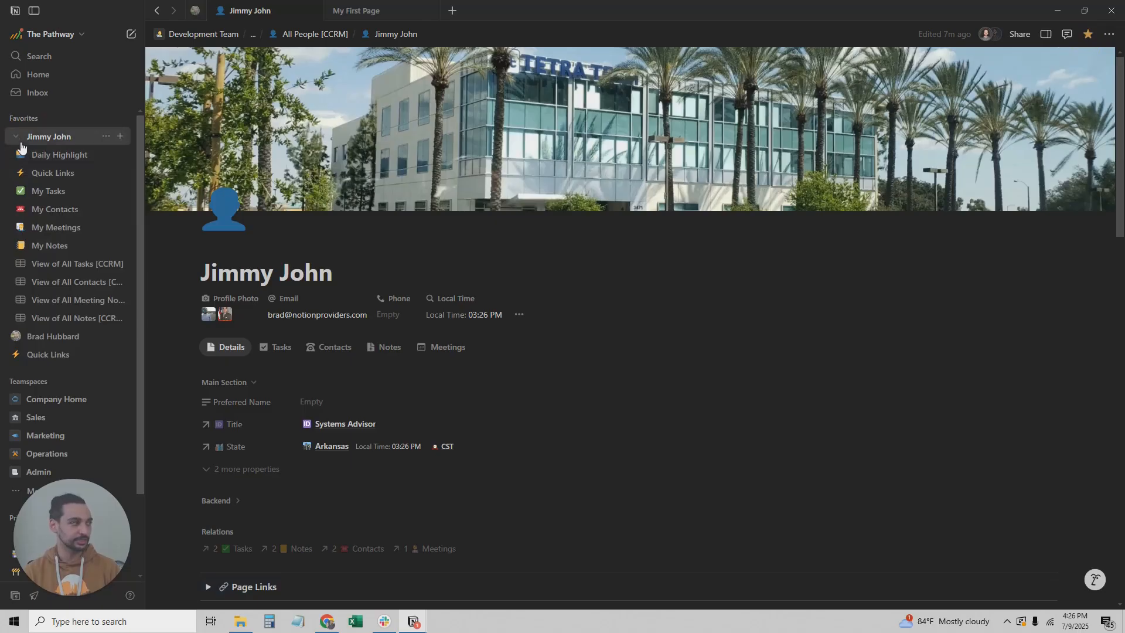
left_click(18, 174)
left_click(18, 174)
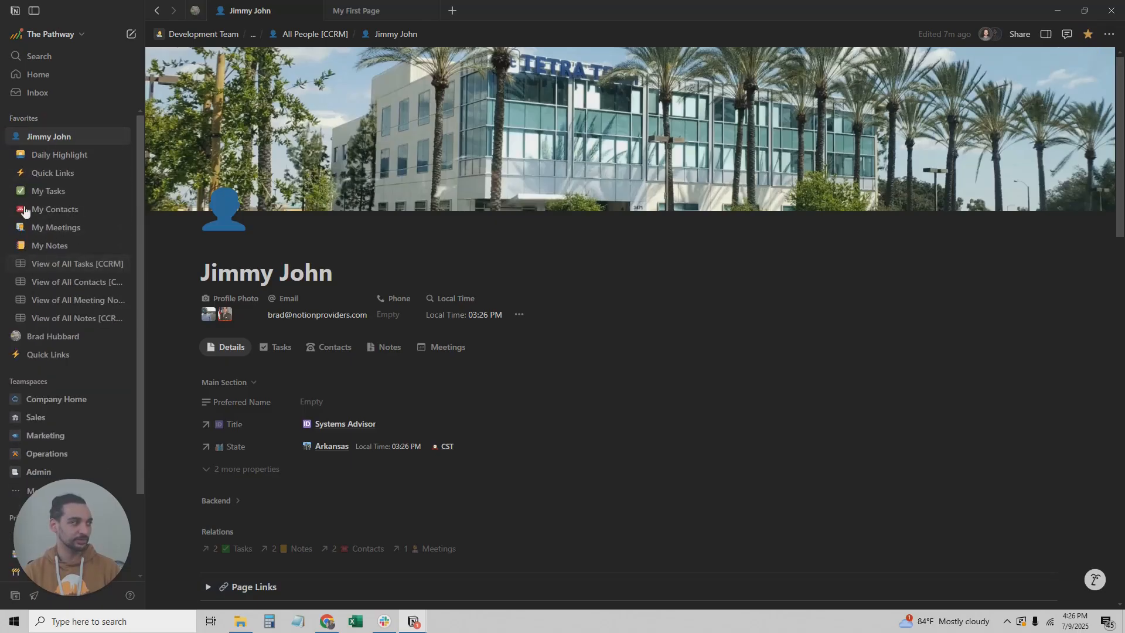
left_click(19, 192)
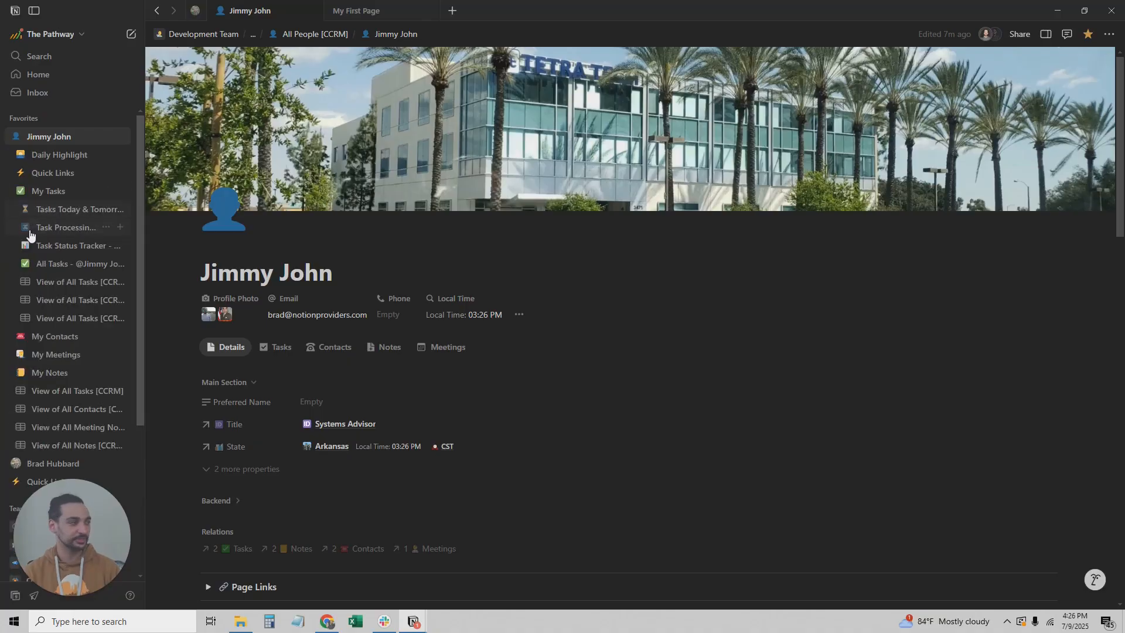
left_click(22, 268)
scroll(23, 261, "down", 2)
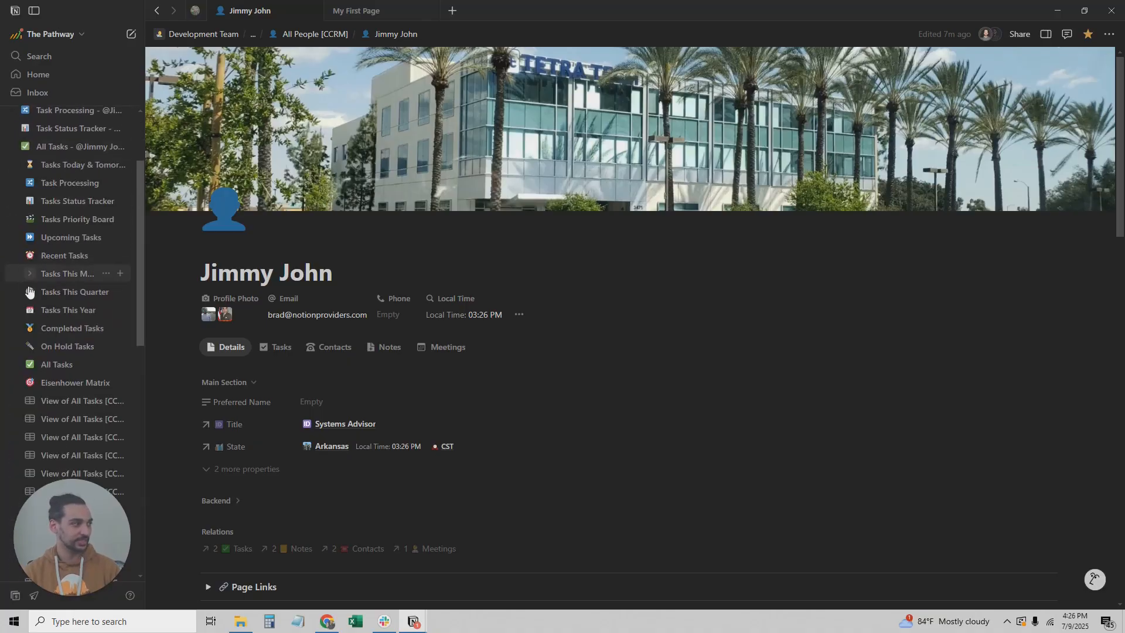
View the Tasks Priority Board, then open the Tasks Status Tracker view.
left_click(66, 220)
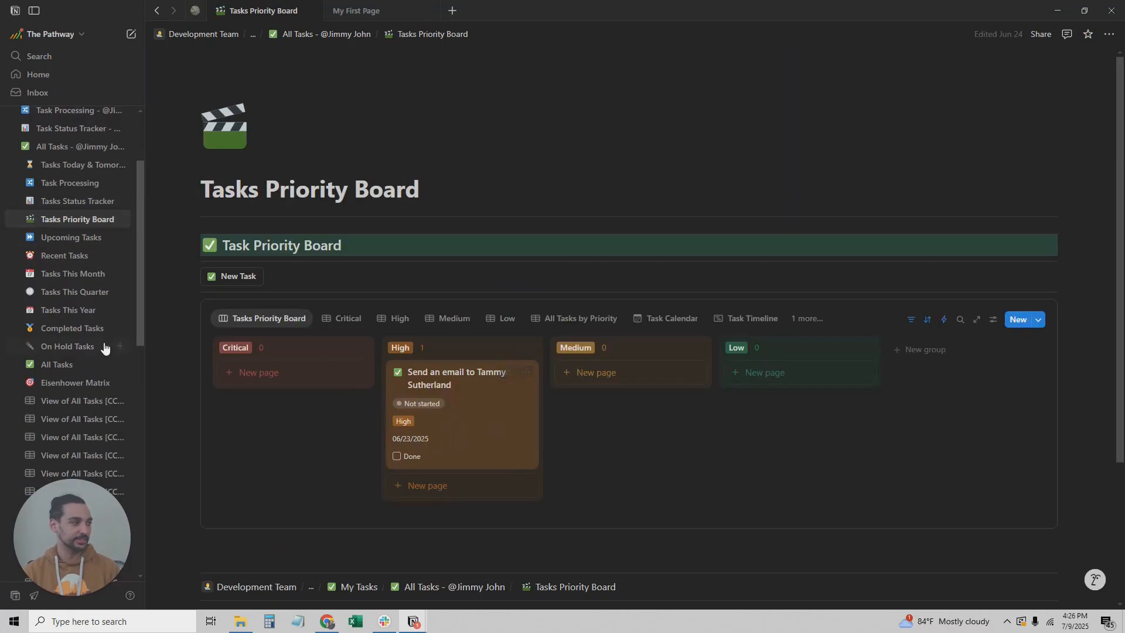
left_click(79, 201)
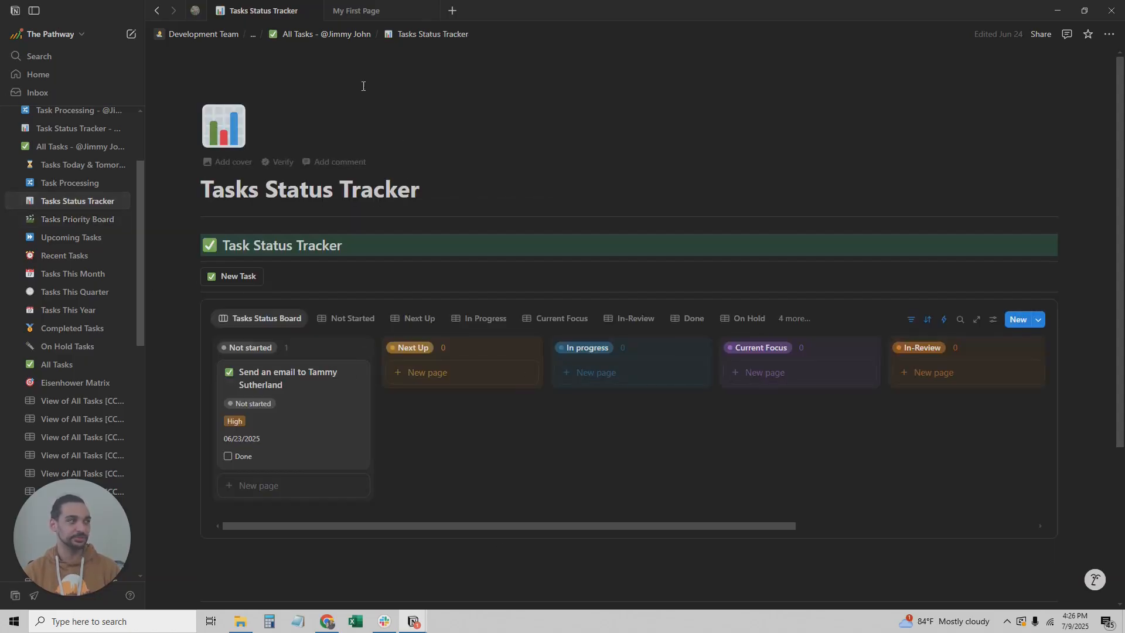
left_click(253, 36)
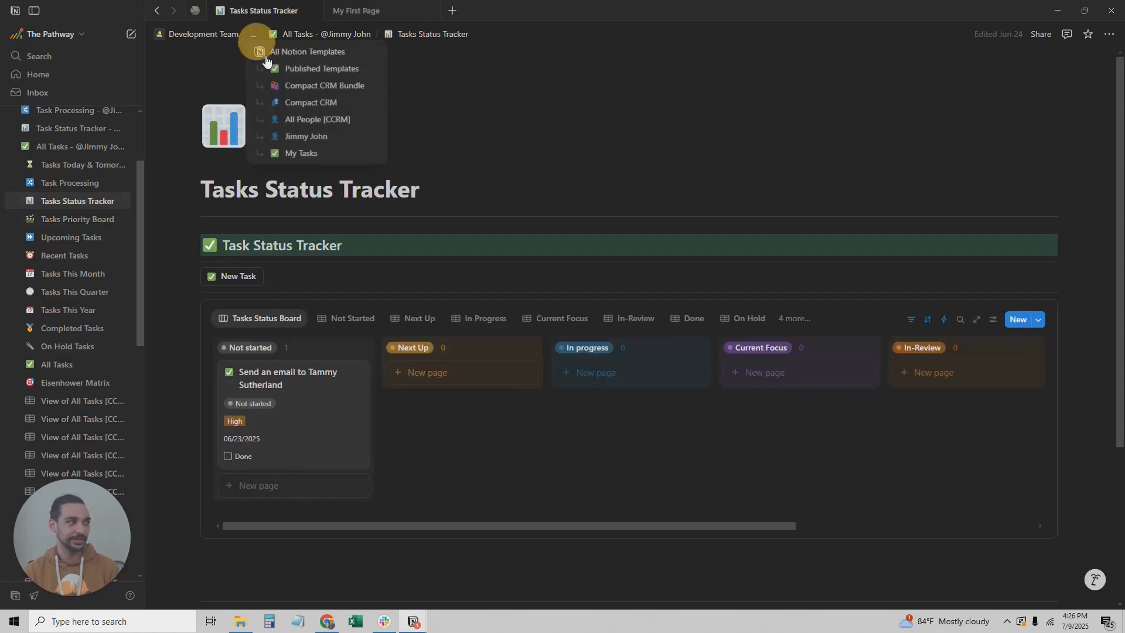
Return to the person's page, collapse All Tasks, My Tasks and the favorite, then go to Compact CRM.
left_click(305, 139)
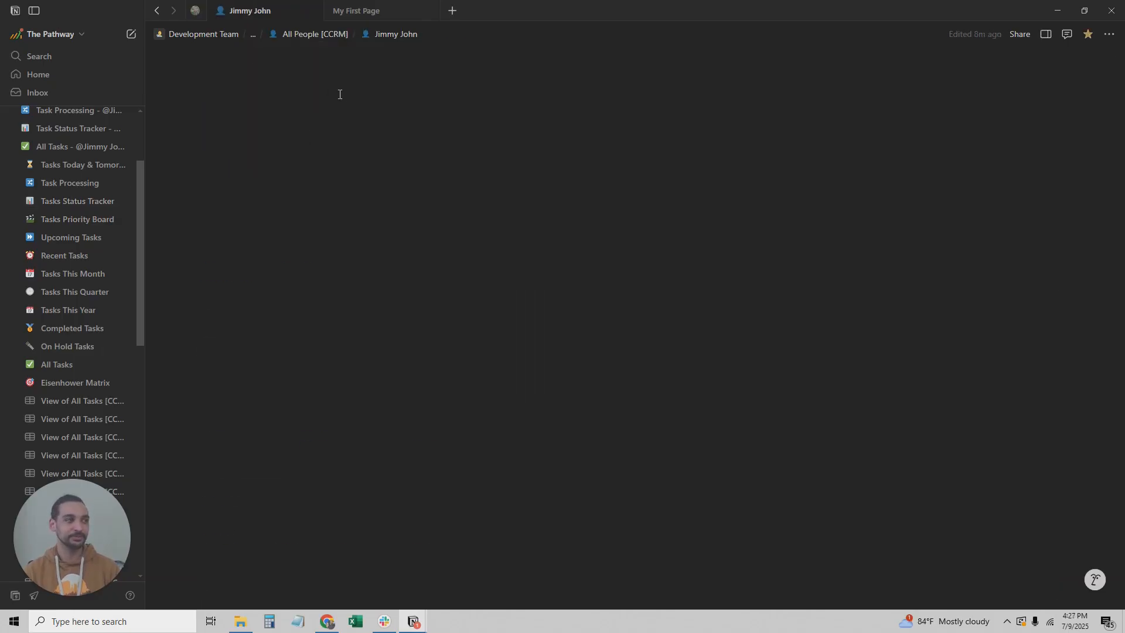
scroll(52, 246, "up", 3)
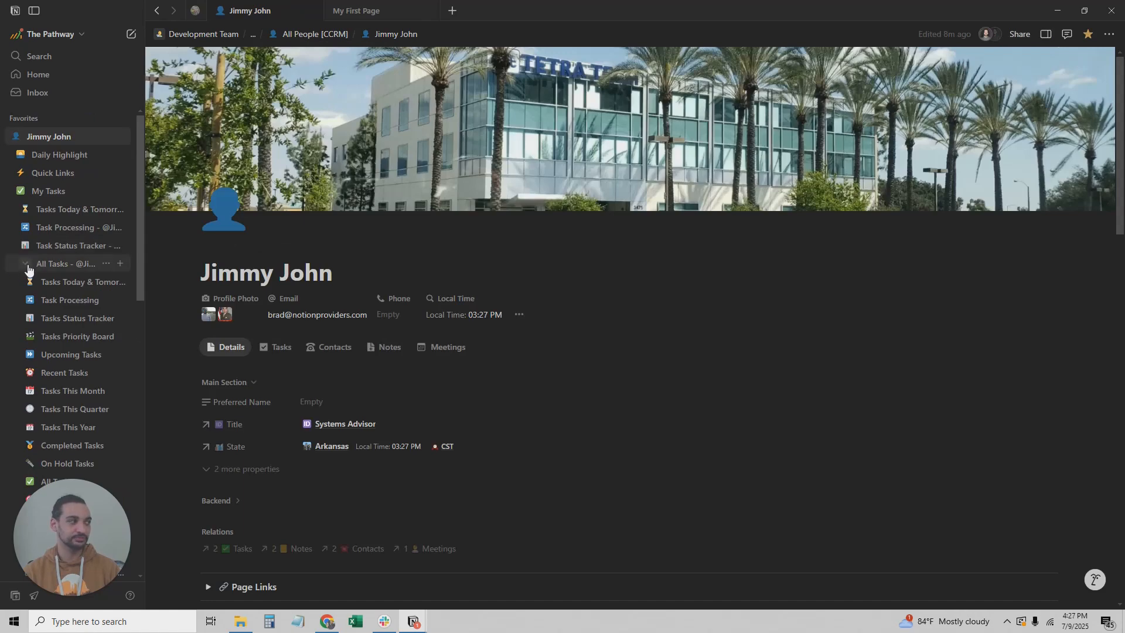
left_click(26, 265)
left_click(22, 191)
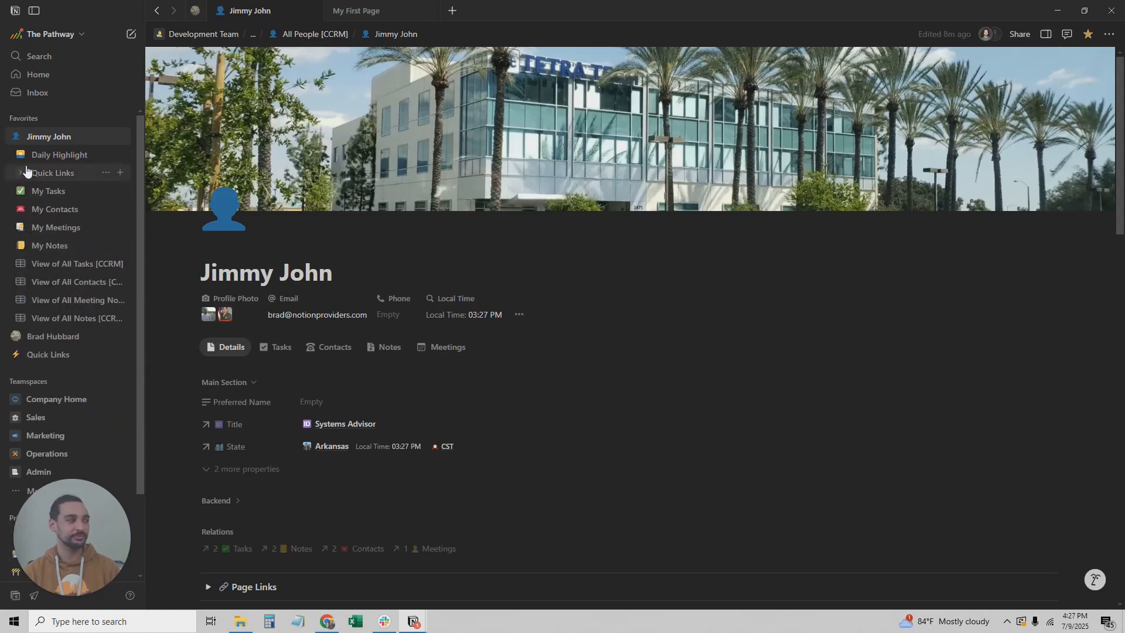
left_click(15, 141)
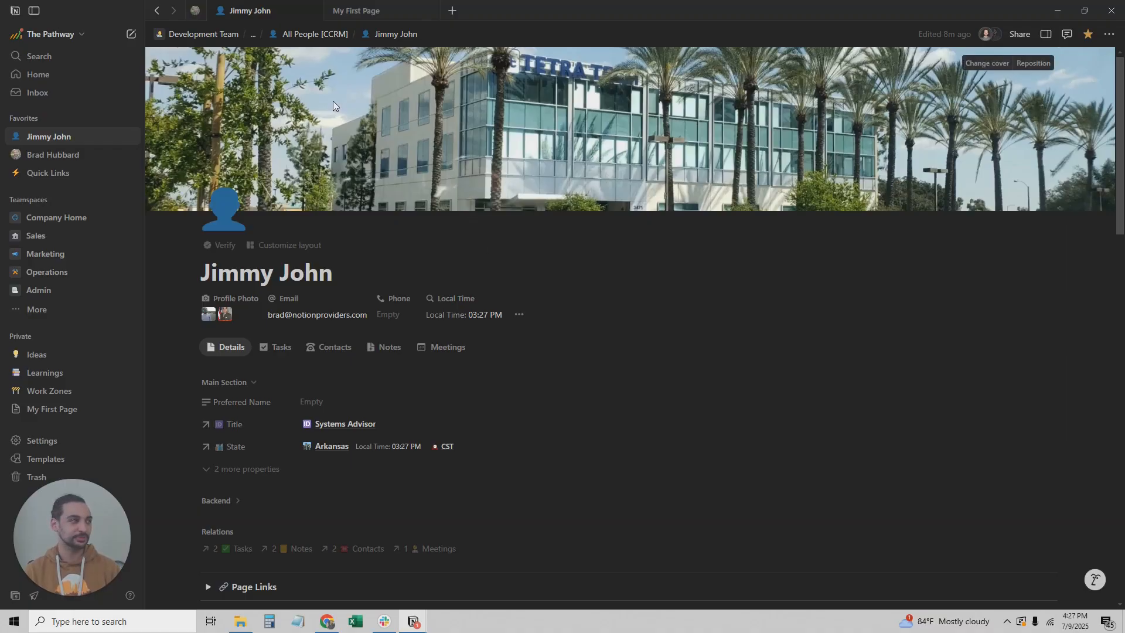
left_click(253, 34)
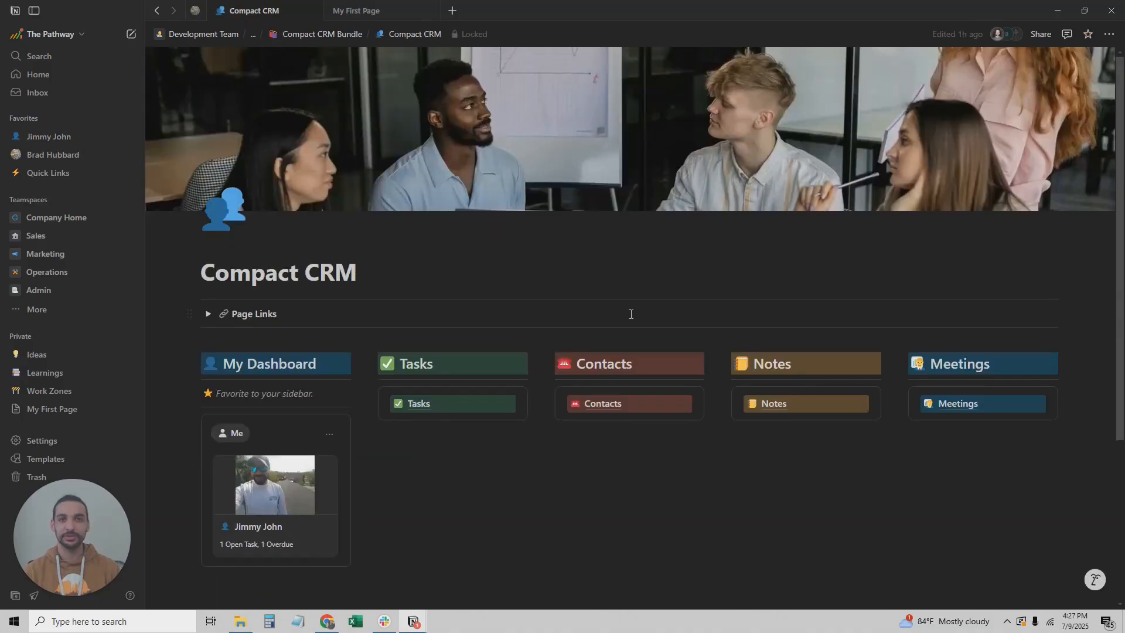